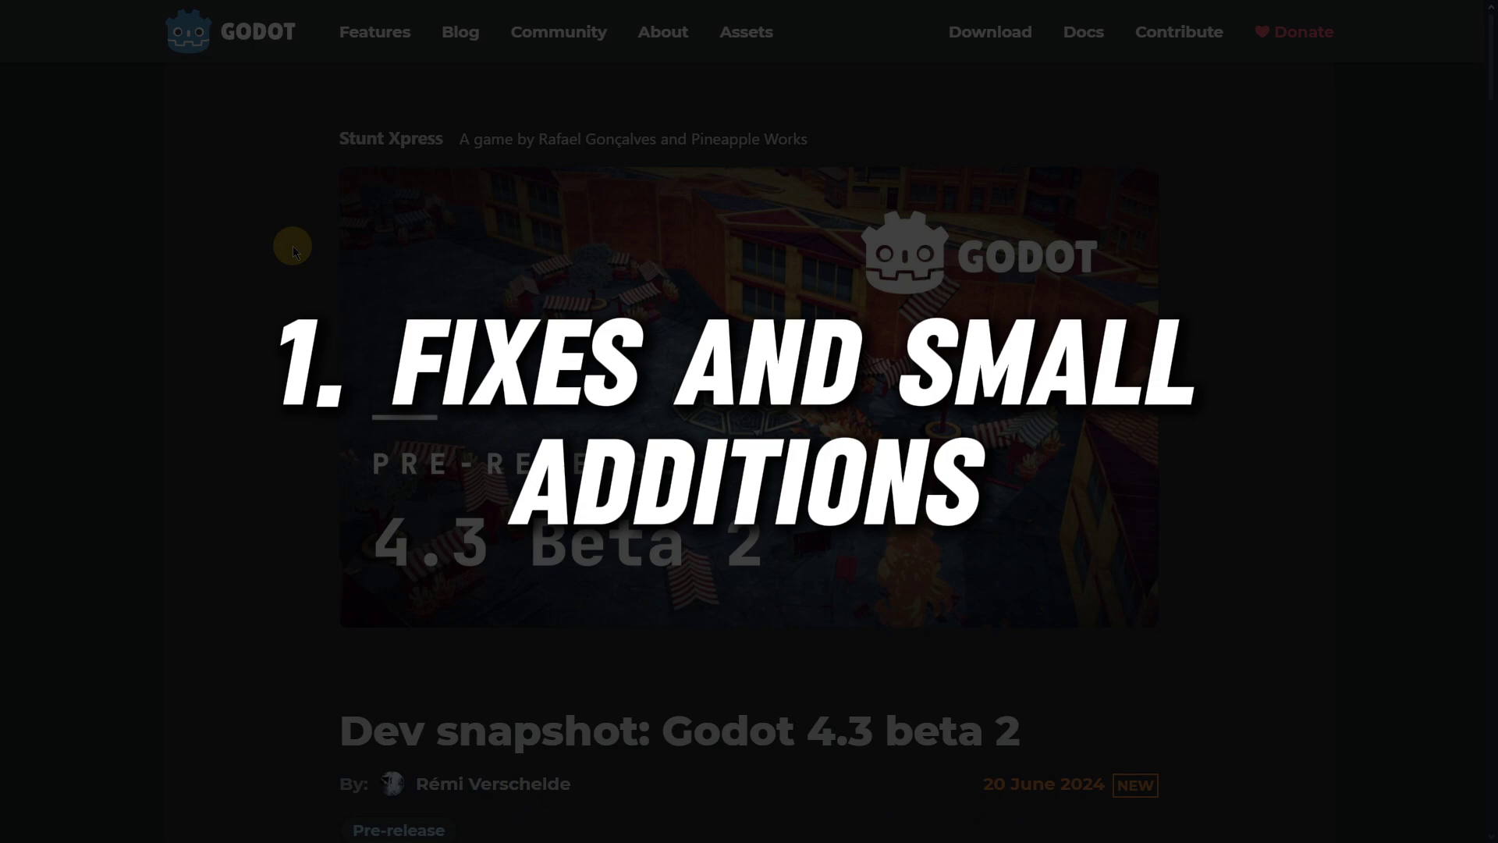
Step: Scroll to the article text and highlight the paragraph starting 'This makes this 4.3 beta 2 snapshot…'
{"action": "scroll", "coordinate": [293, 246], "scroll_direction": "down", "scroll_amount": 5}
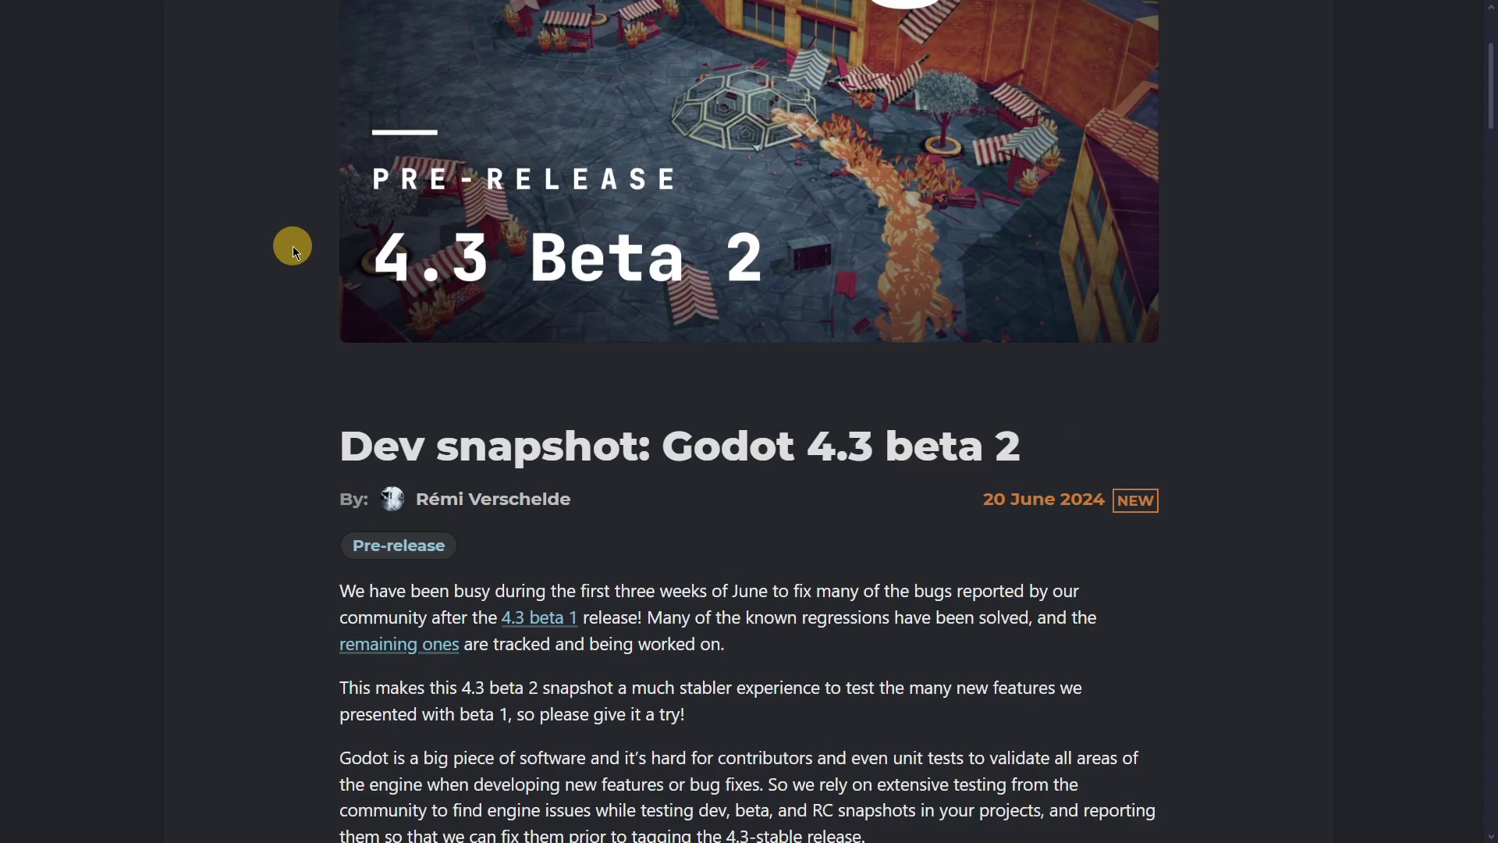
{"action": "scroll", "coordinate": [293, 245], "scroll_direction": "down", "scroll_amount": 3}
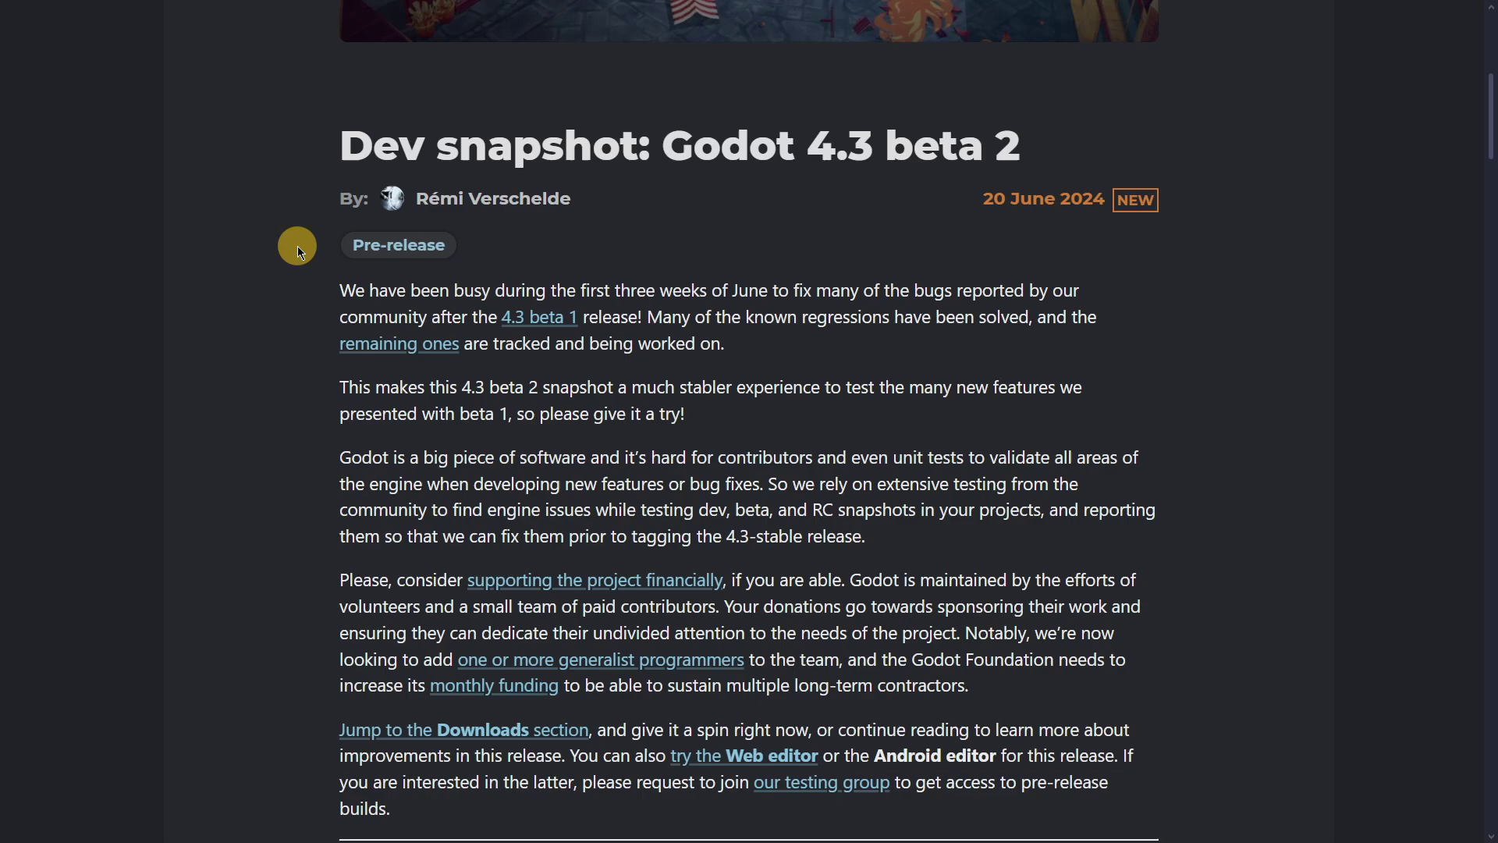
{"action": "left_click_drag", "start_coordinate": [344, 388], "coordinate": [768, 419]}
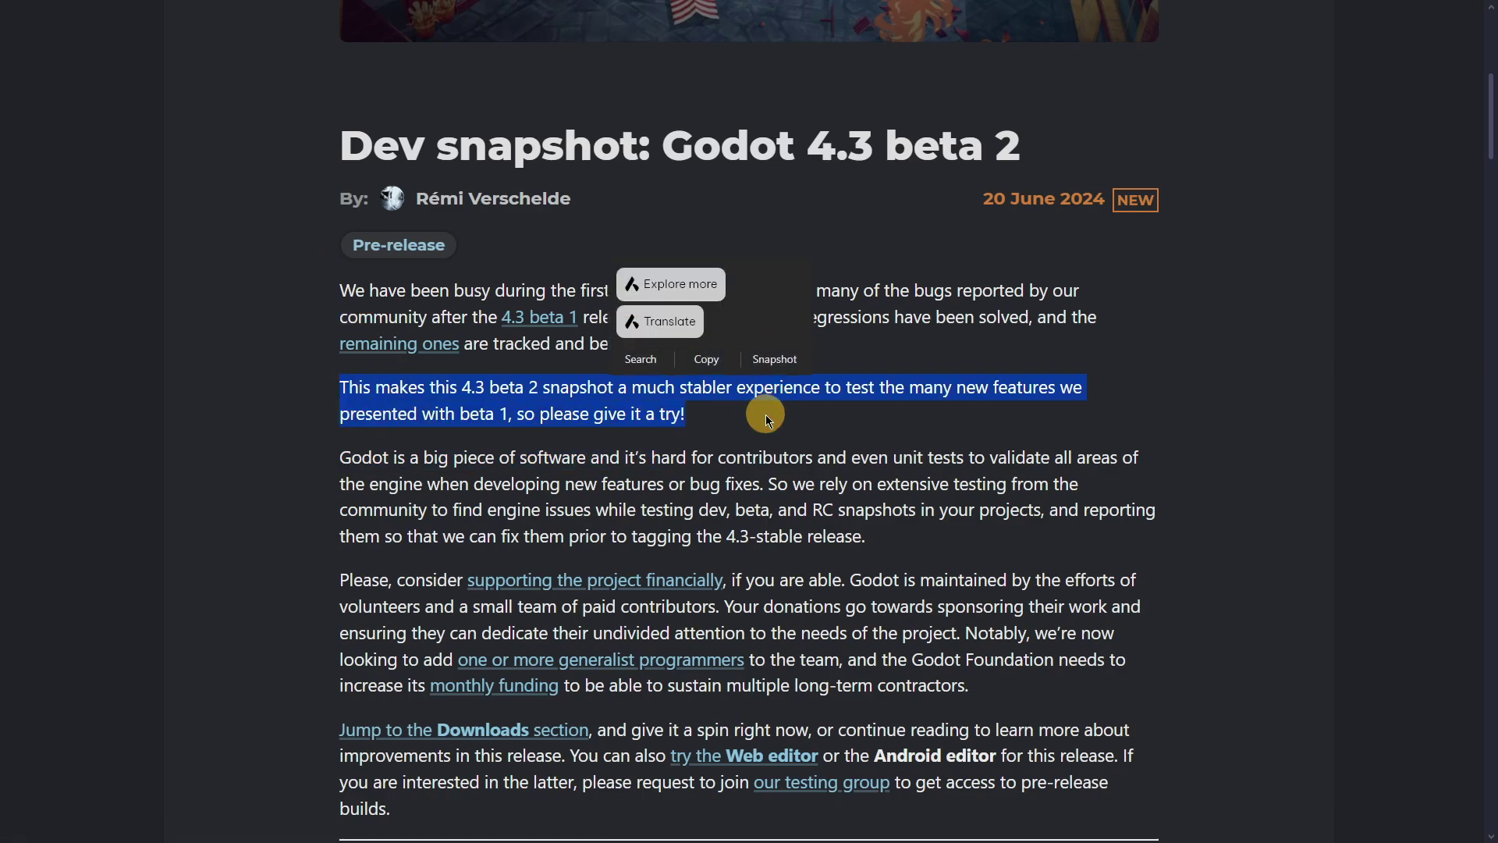
Step: Highlight the 'Editor: Add Globals tab' changelog line, then follow its GH-92770 link
{"action": "left_click", "coordinate": [948, 458]}
{"action": "scroll", "coordinate": [562, 432], "scroll_direction": "down", "scroll_amount": 15}
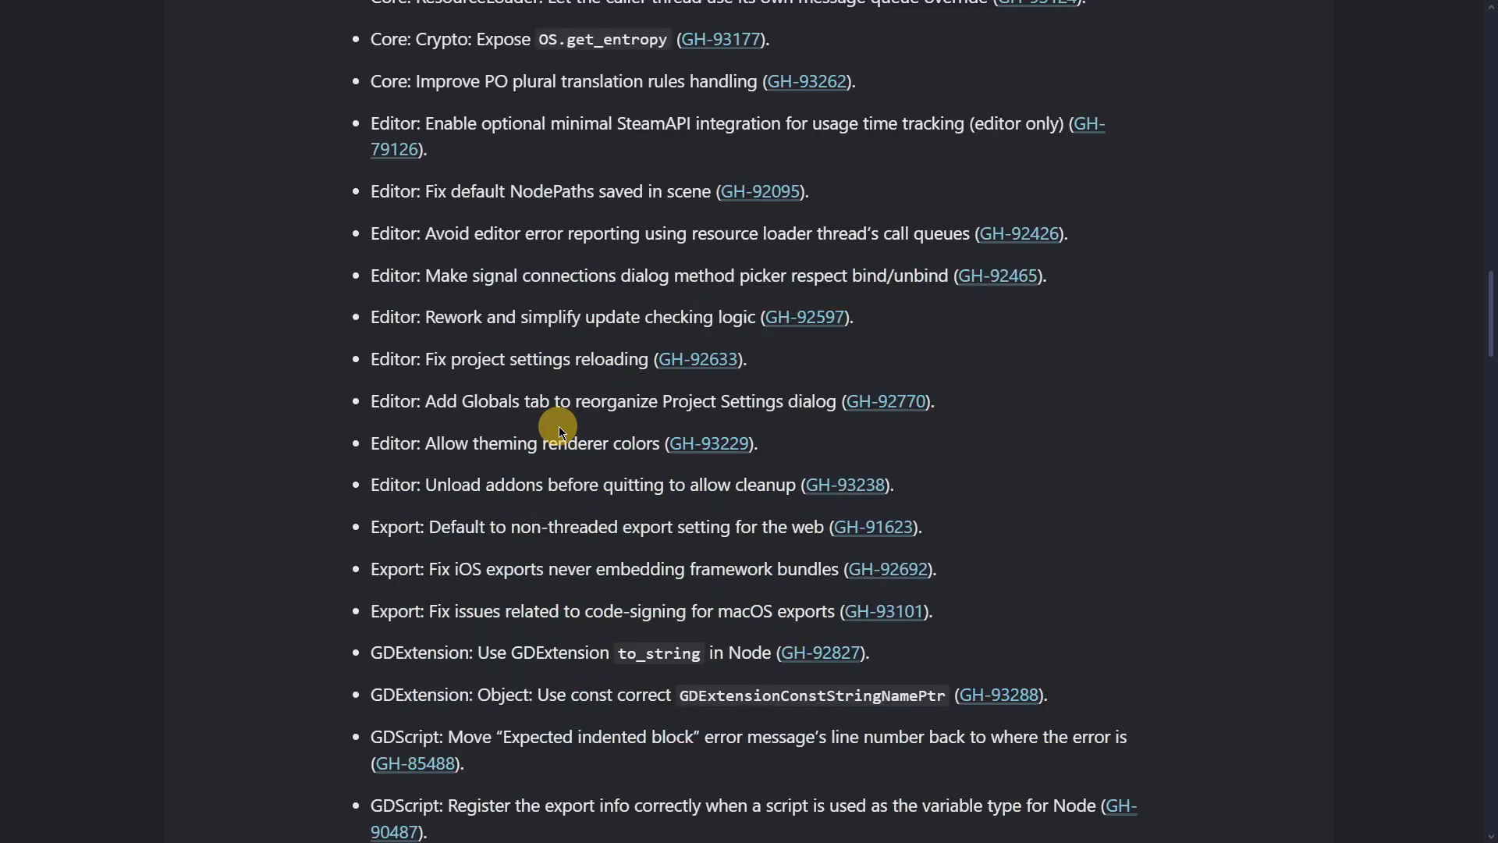
{"action": "left_click_drag", "start_coordinate": [369, 402], "coordinate": [1075, 382]}
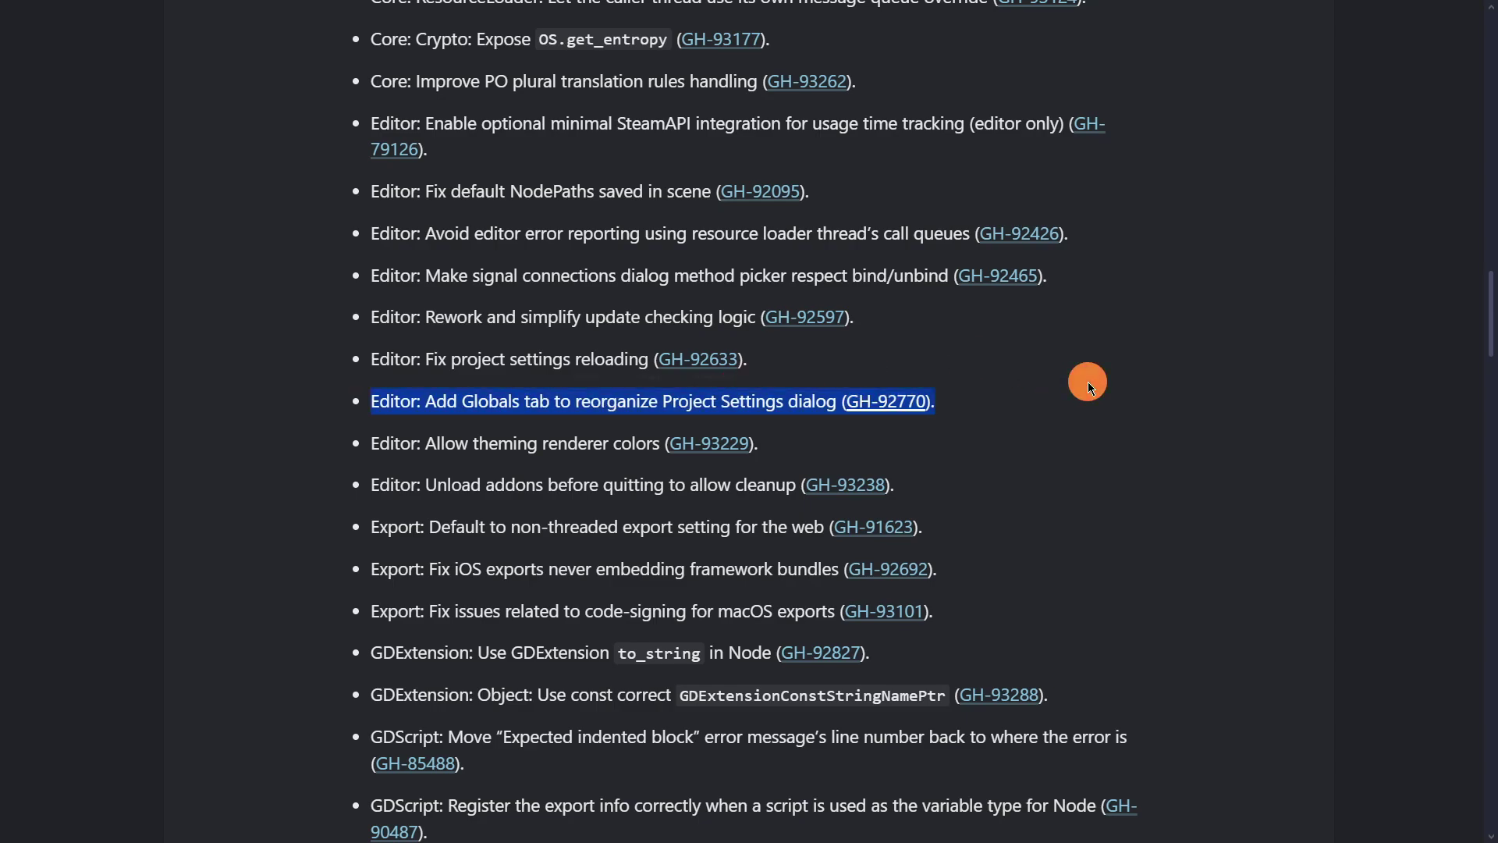
{"action": "left_click", "coordinate": [803, 411]}
{"action": "left_click", "coordinate": [877, 401]}
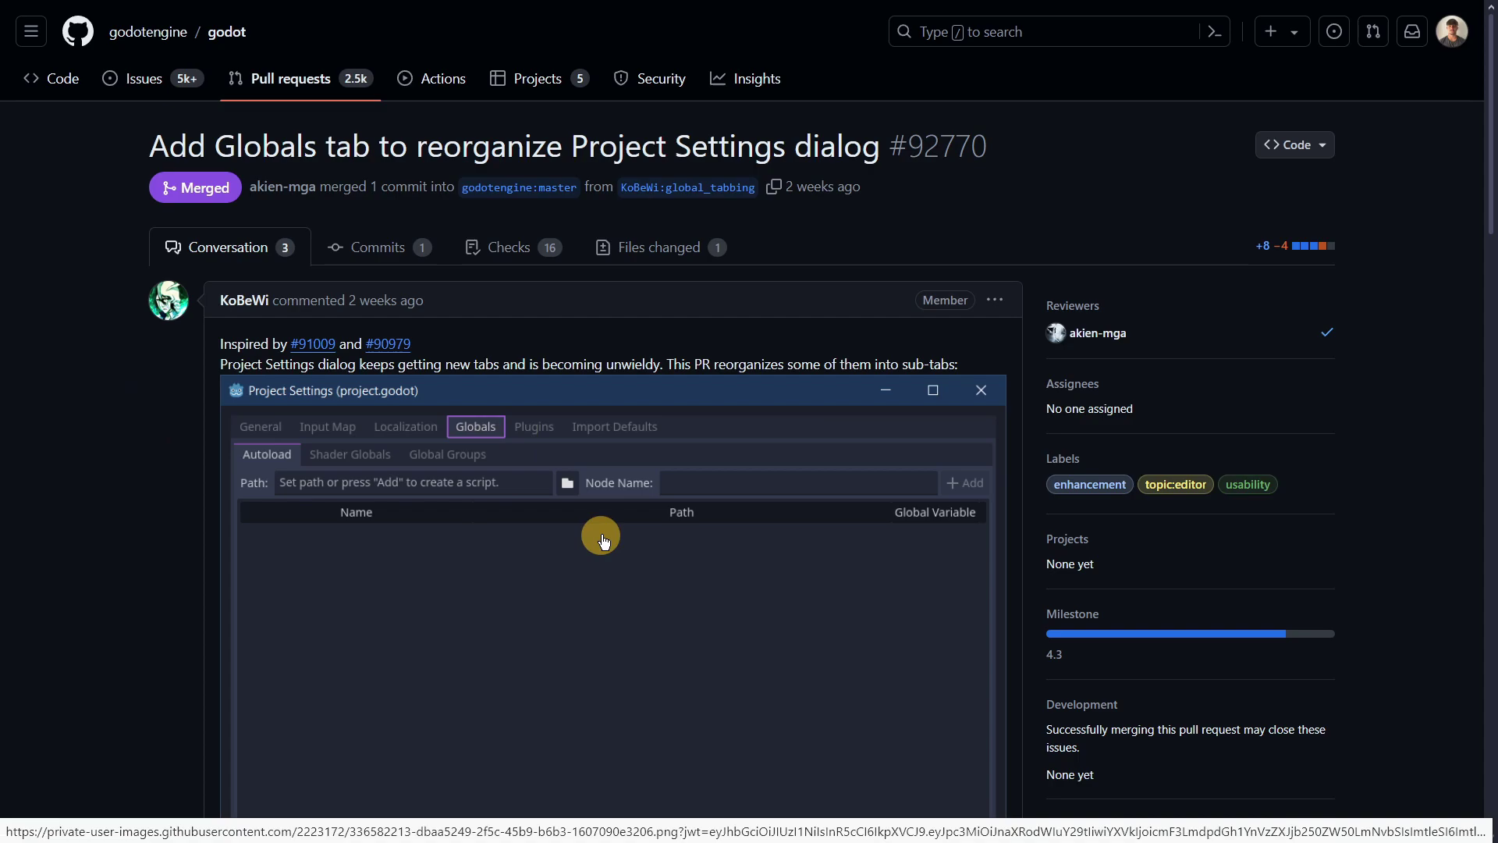
Step: Scroll down pull request #92770 to view its screenshot
{"action": "scroll", "coordinate": [601, 538], "scroll_direction": "down", "scroll_amount": 1}
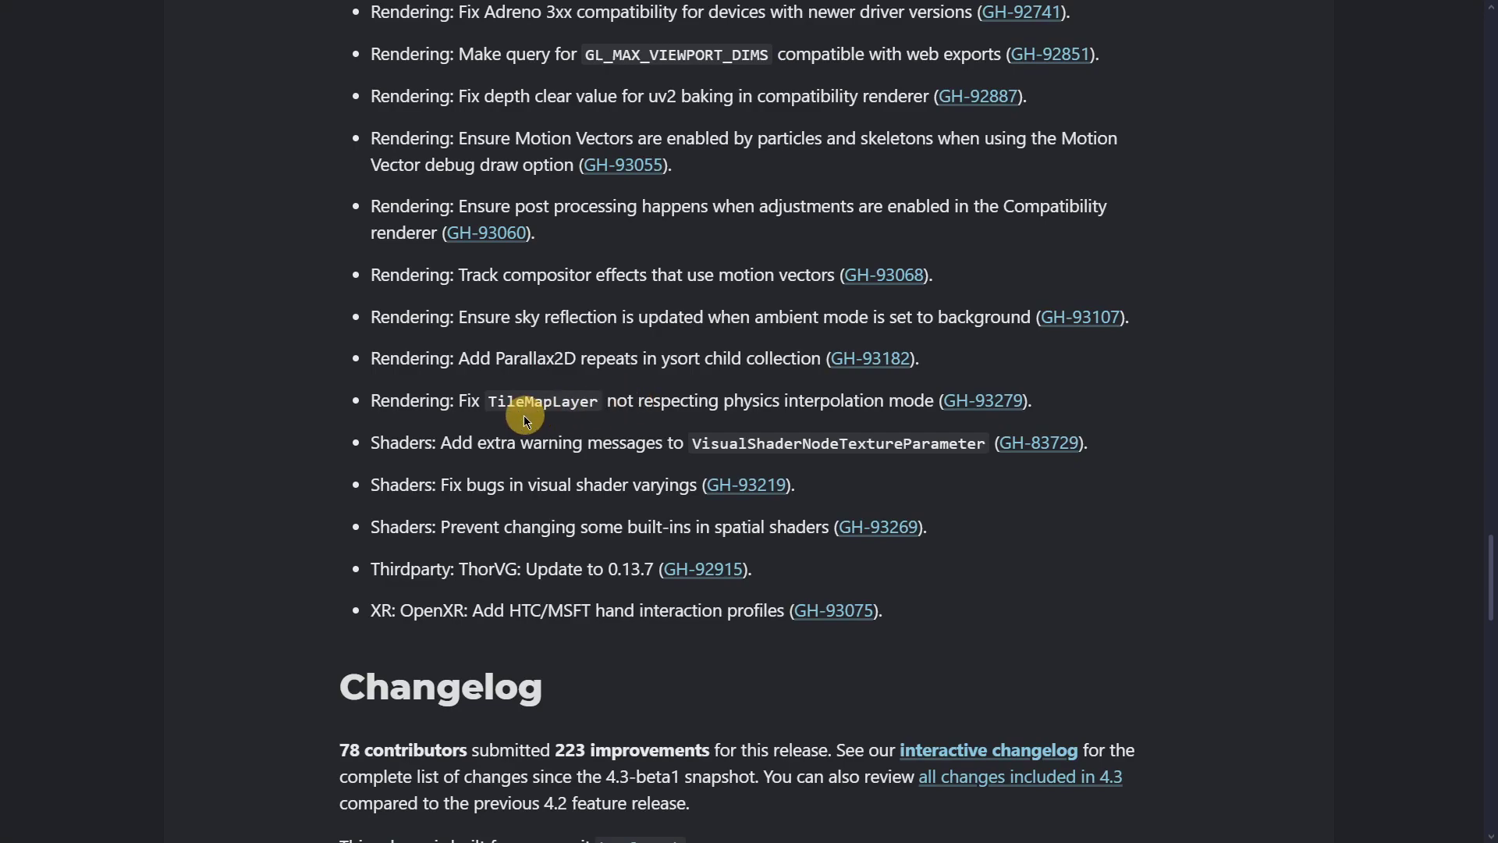
Step: Highlight the 'TileMapLayer not respecting' changelog text, then deselect it
{"action": "left_click_drag", "start_coordinate": [490, 401], "coordinate": [703, 409]}
{"action": "left_click", "coordinate": [703, 409]}
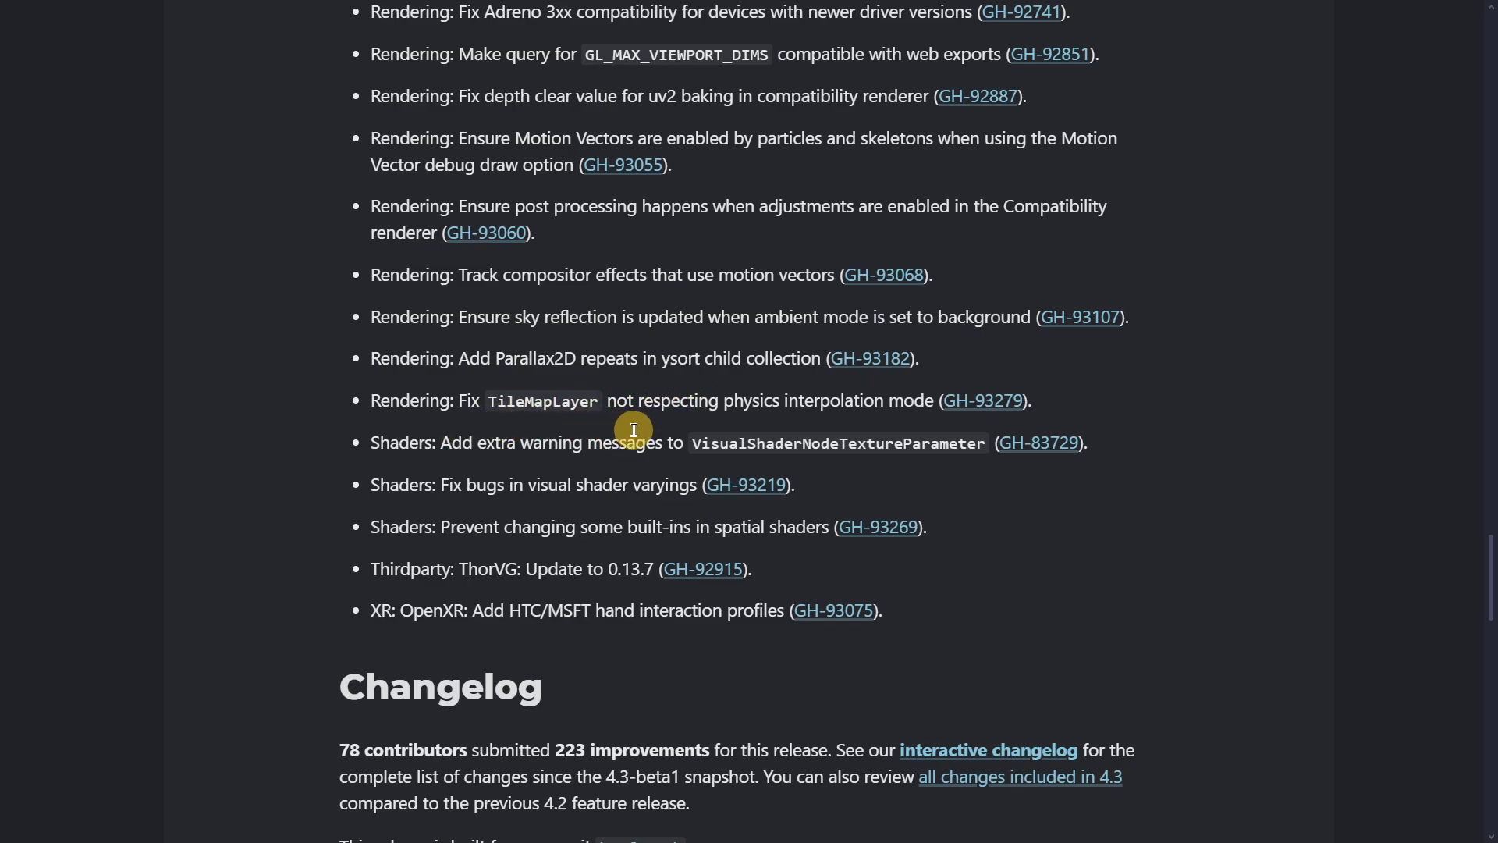
Step: Open pull request GH-93279 and scroll down and back up through it
{"action": "left_click", "coordinate": [990, 402]}
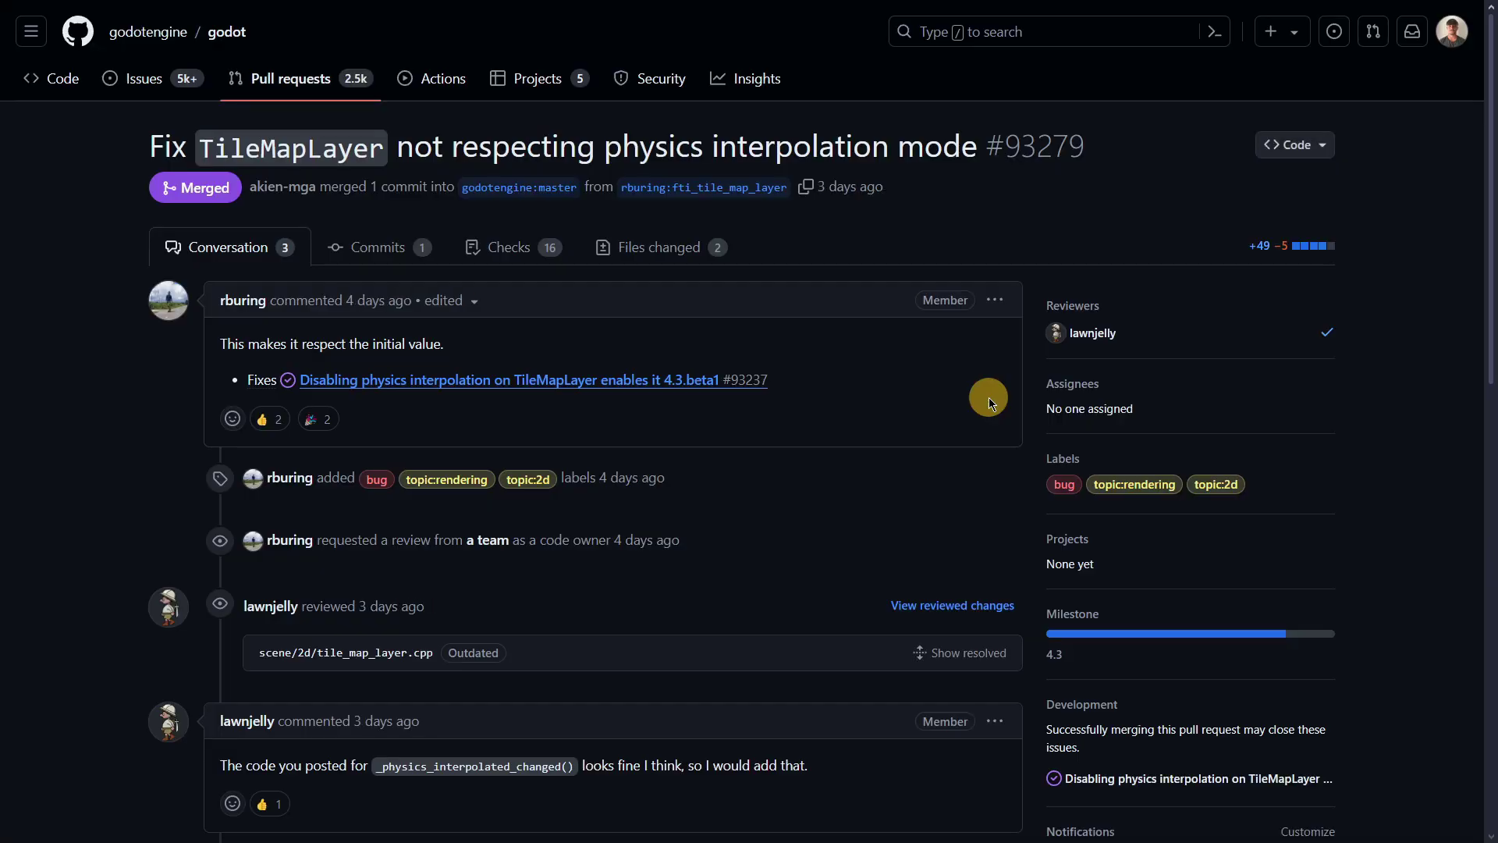
{"action": "scroll", "coordinate": [989, 397], "scroll_direction": "down", "scroll_amount": 10}
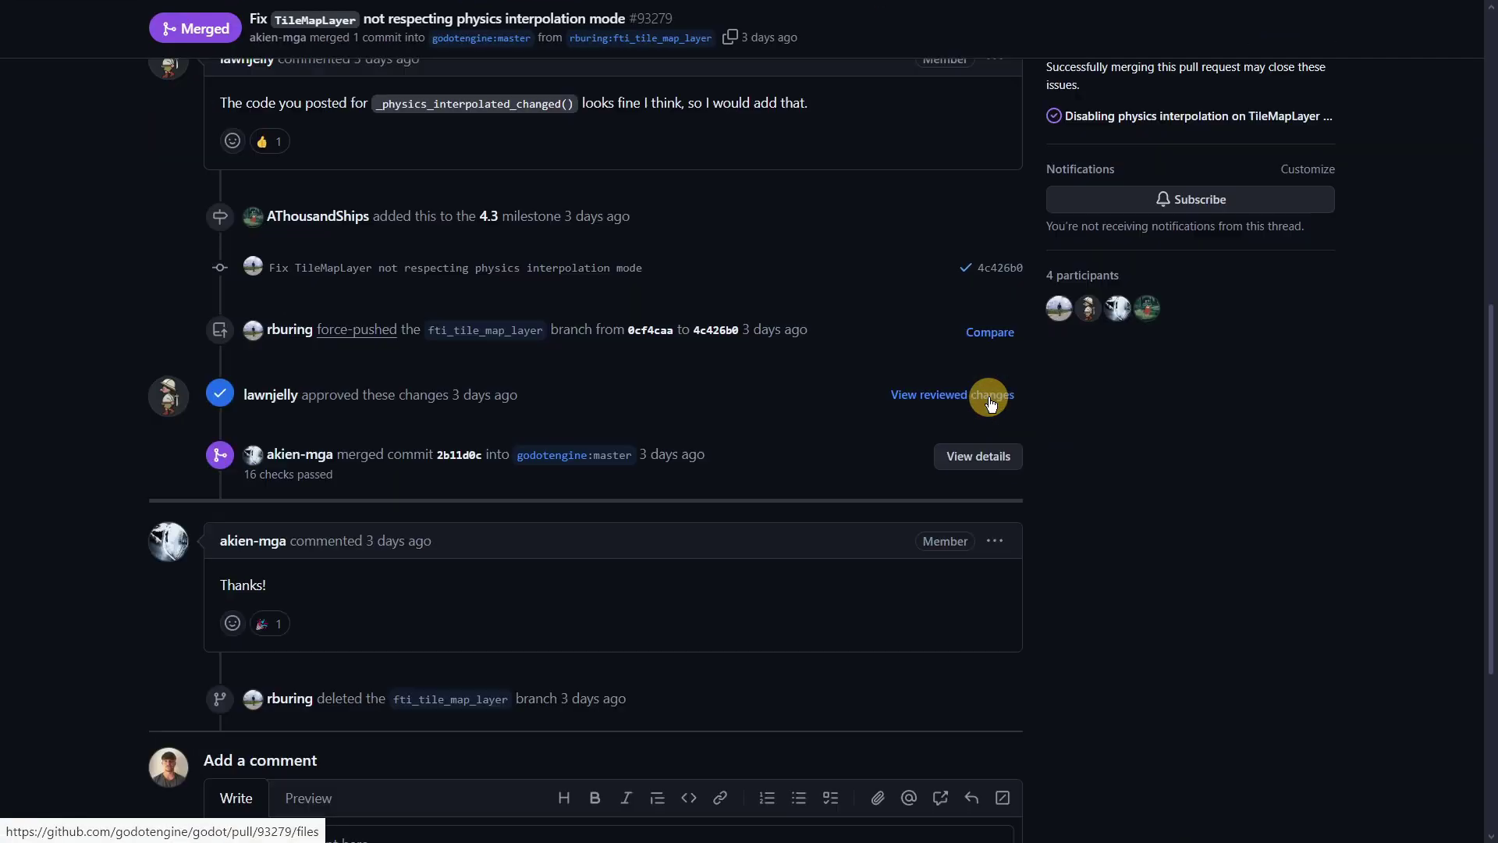
{"action": "scroll", "coordinate": [990, 396], "scroll_direction": "up", "scroll_amount": 10}
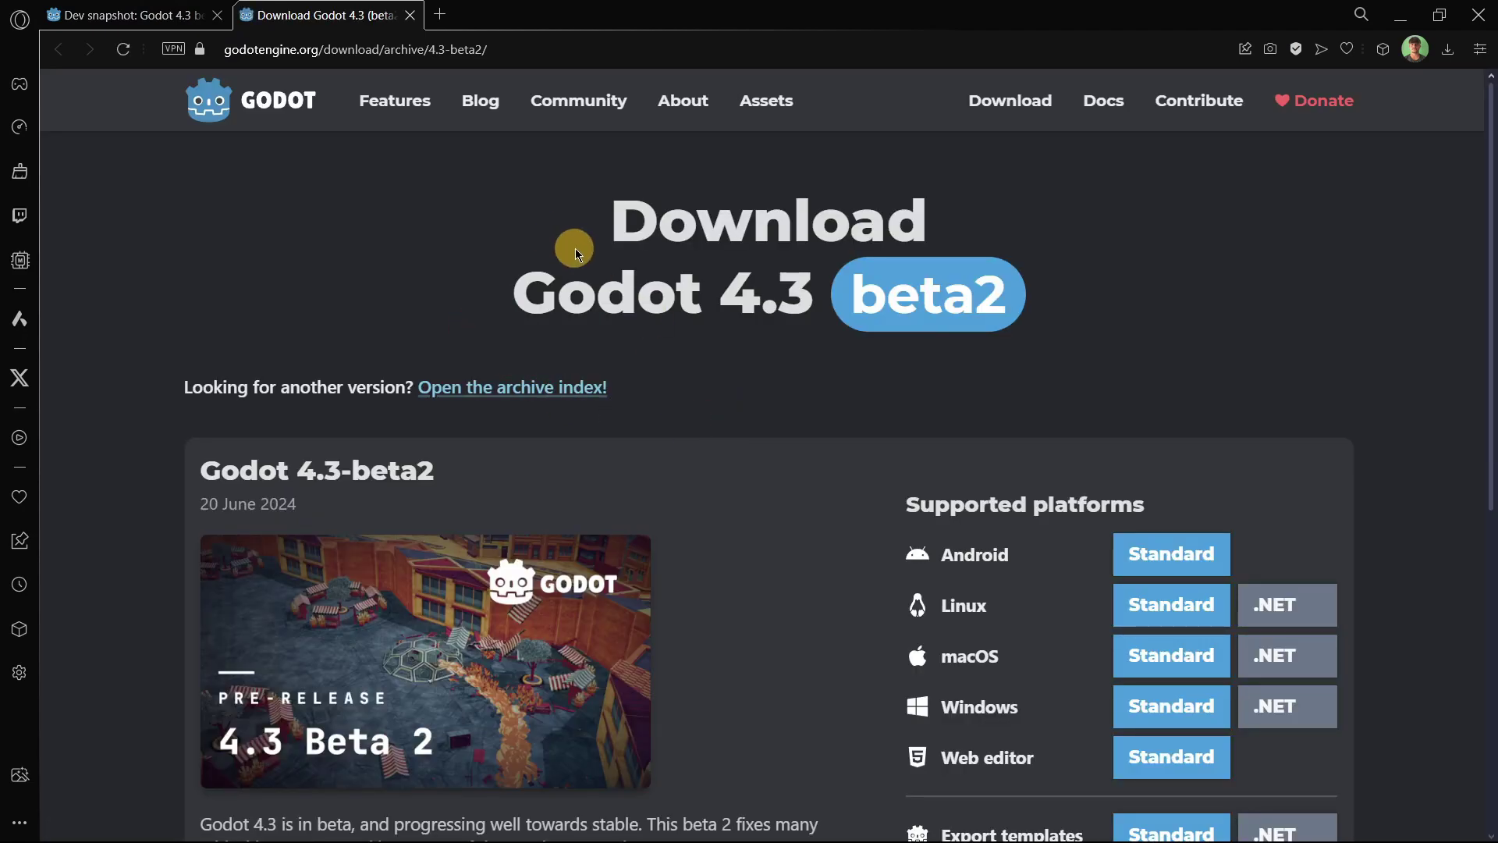
{"action": "key", "text": "alt+Tab"}
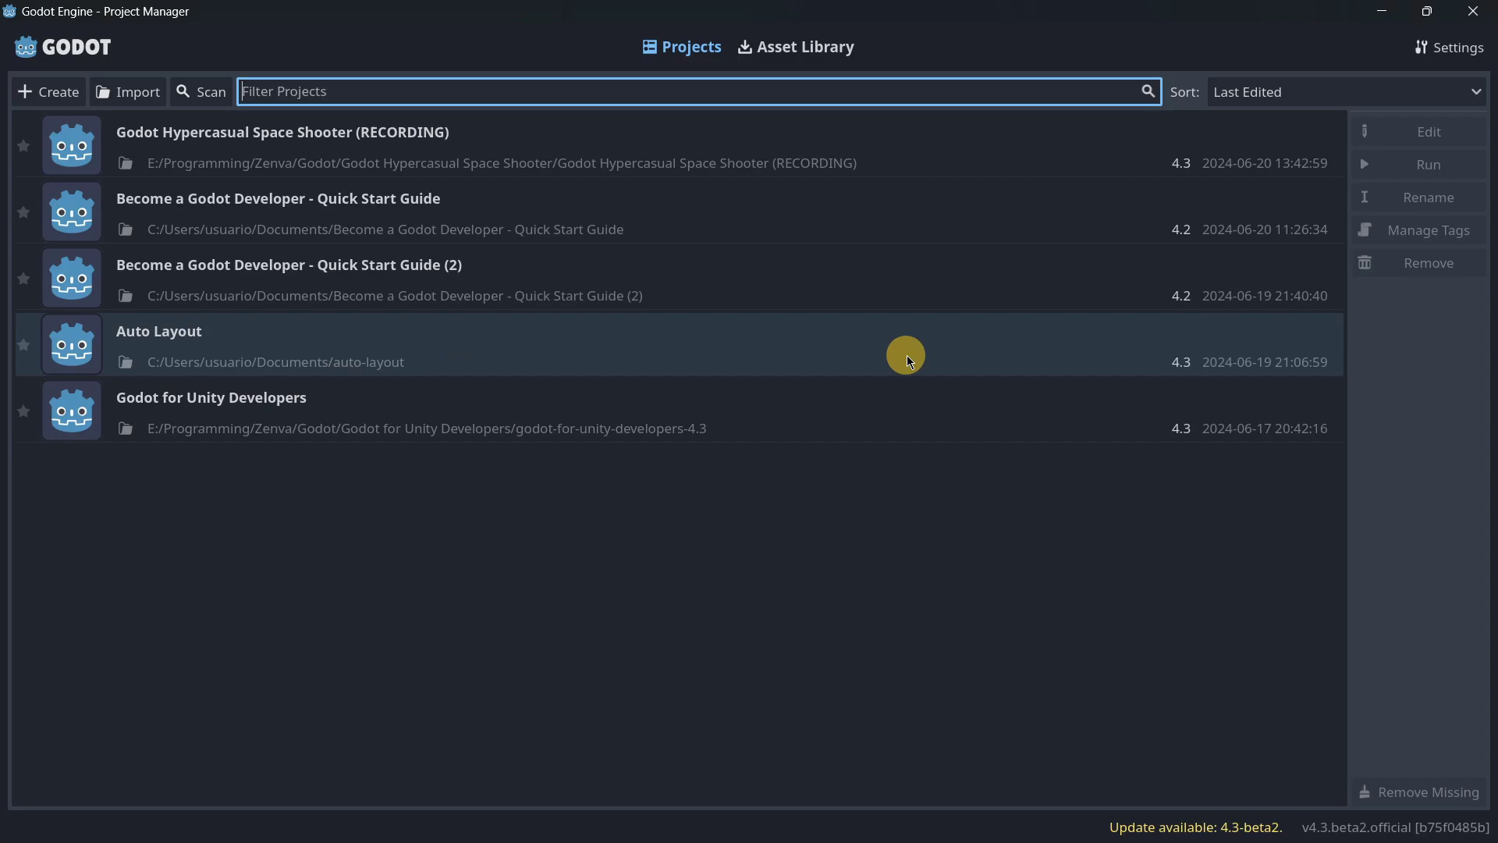
{"action": "left_click", "coordinate": [946, 502]}
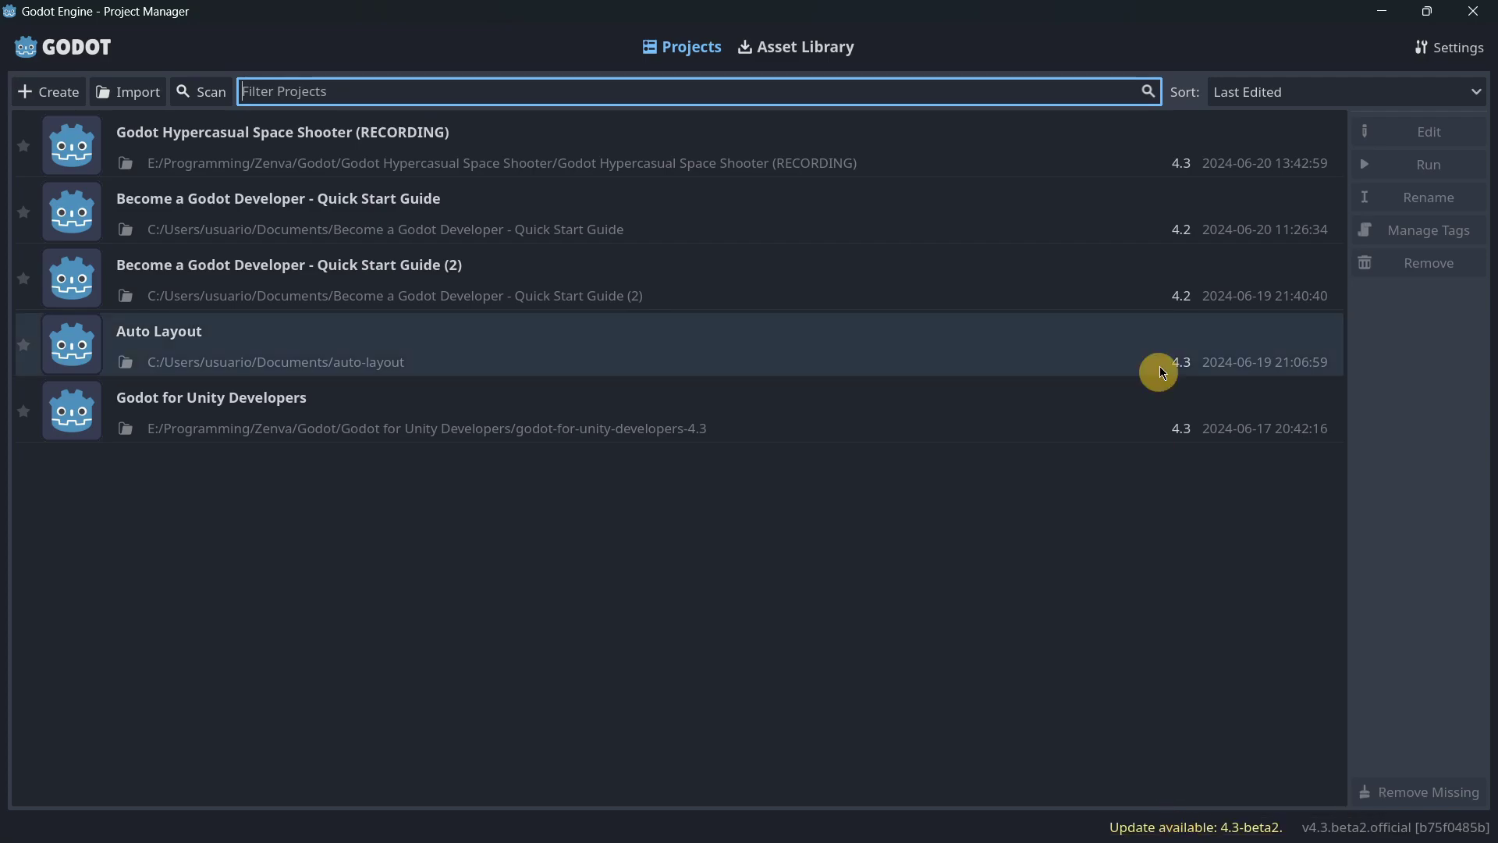
{"action": "left_click", "coordinate": [1442, 55]}
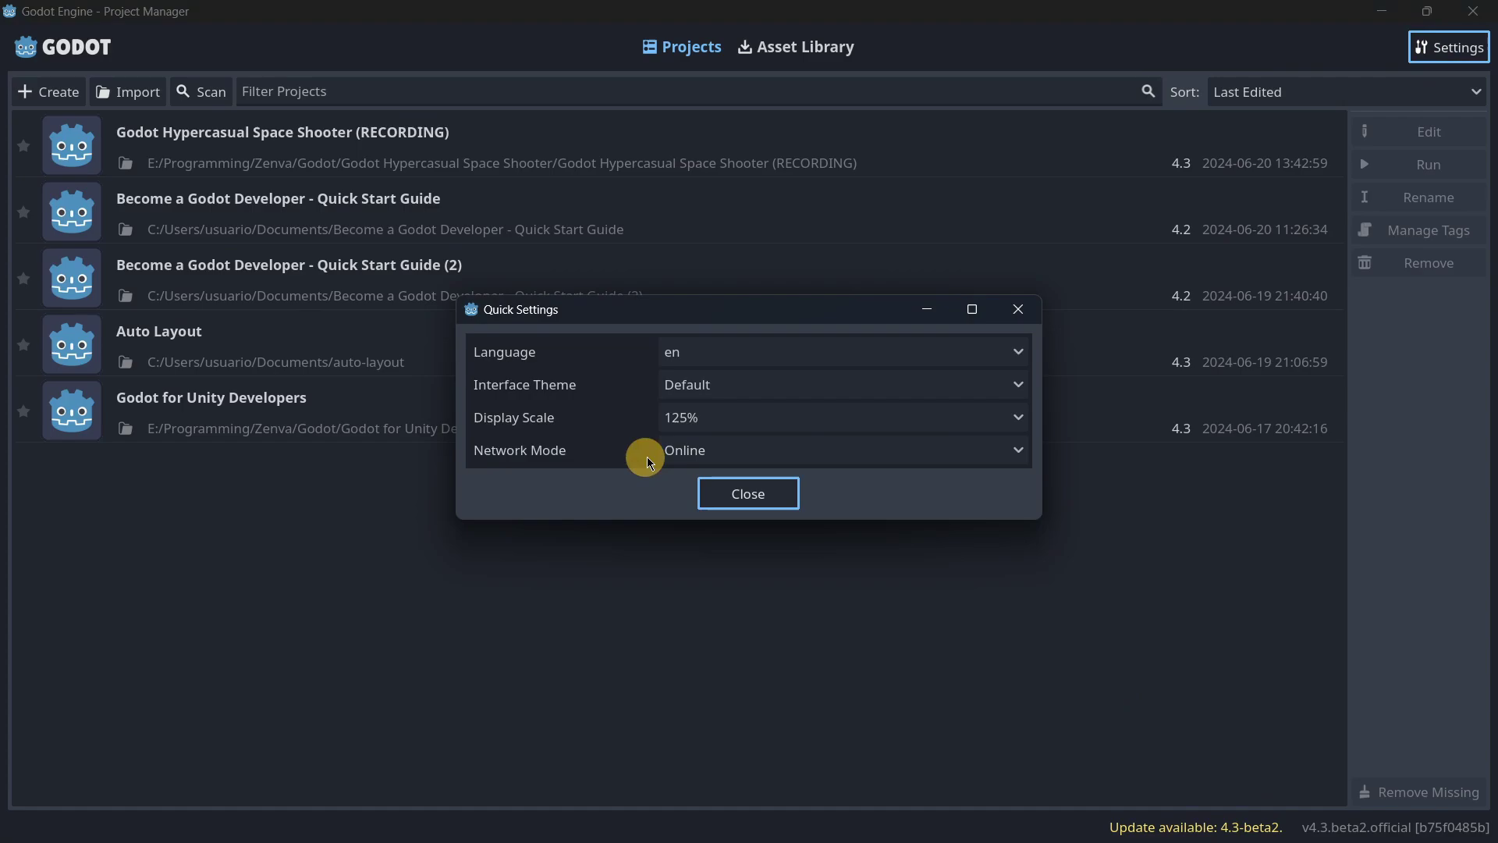
{"action": "left_click", "coordinate": [680, 451]}
{"action": "left_click", "coordinate": [698, 505]}
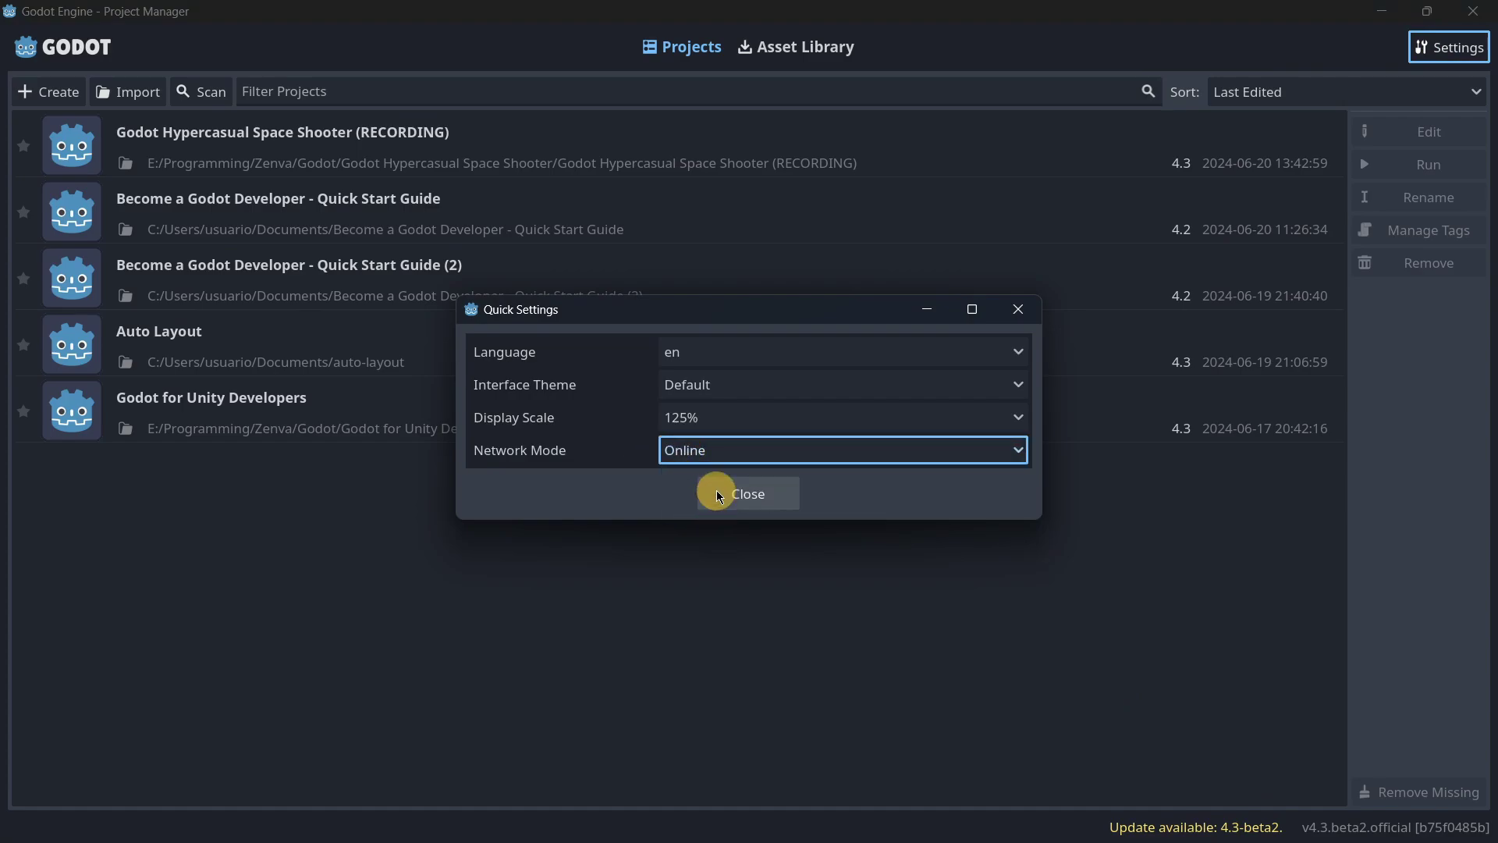
{"action": "left_click", "coordinate": [718, 494]}
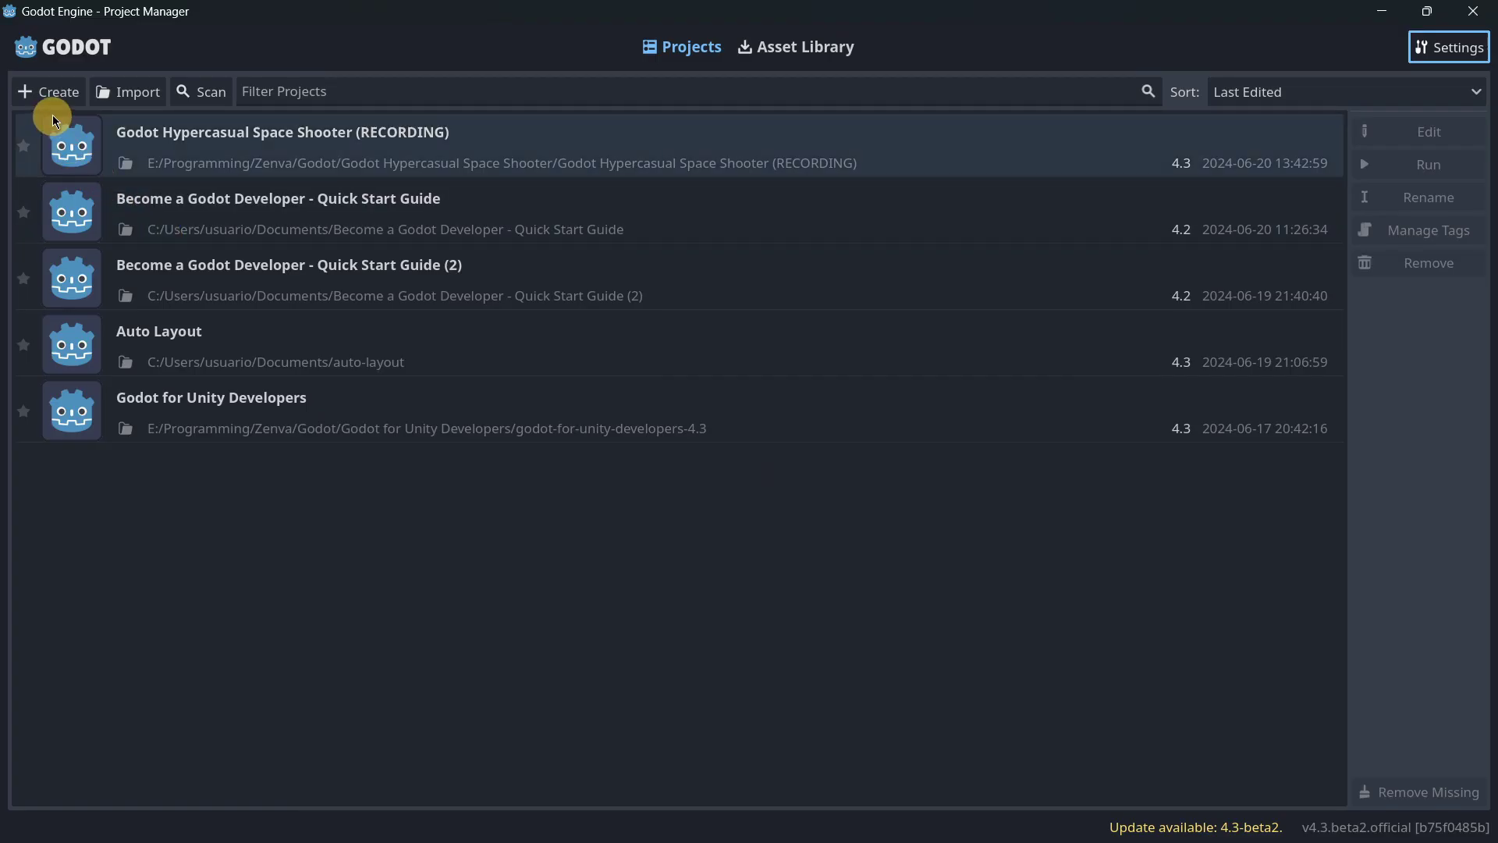
Step: Name the new project '4.3 beta 2' under Documents, keeping Create Folder enabled
{"action": "left_click", "coordinate": [53, 95]}
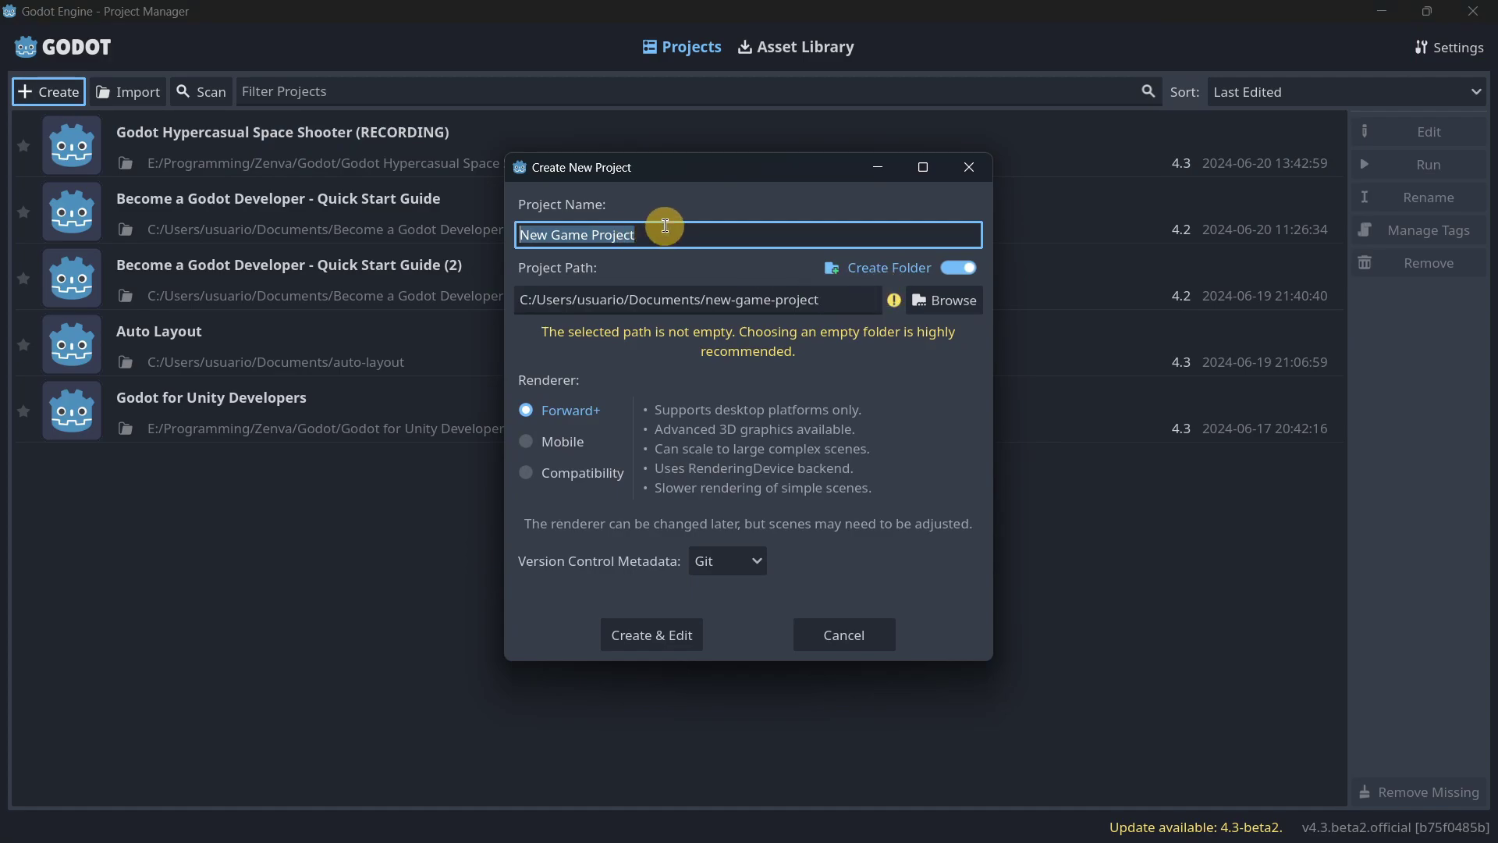
{"action": "type", "text": "4.3 beta 2"}
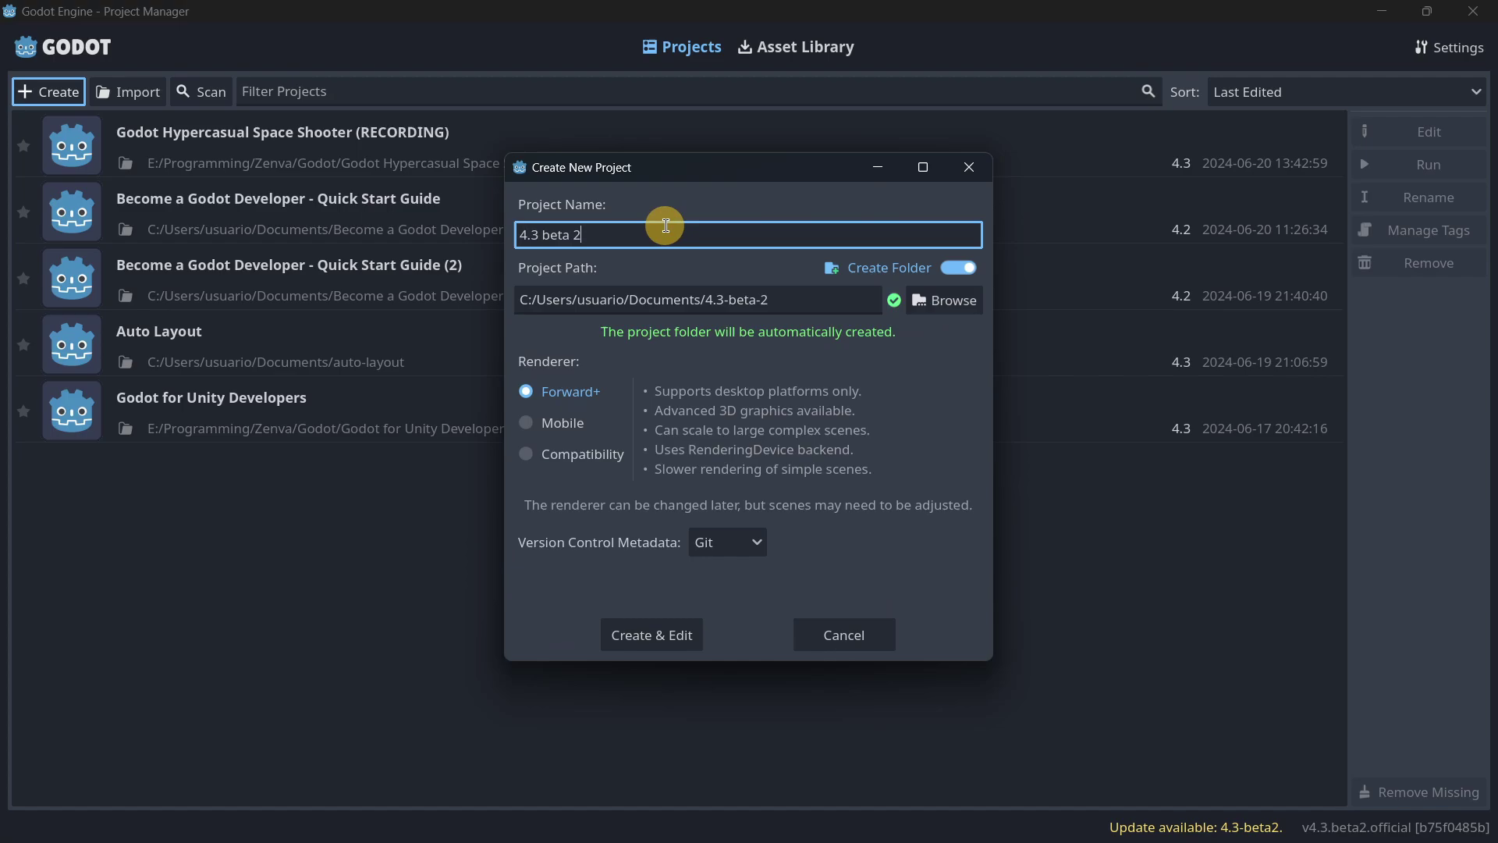
{"action": "left_click", "coordinate": [524, 301]}
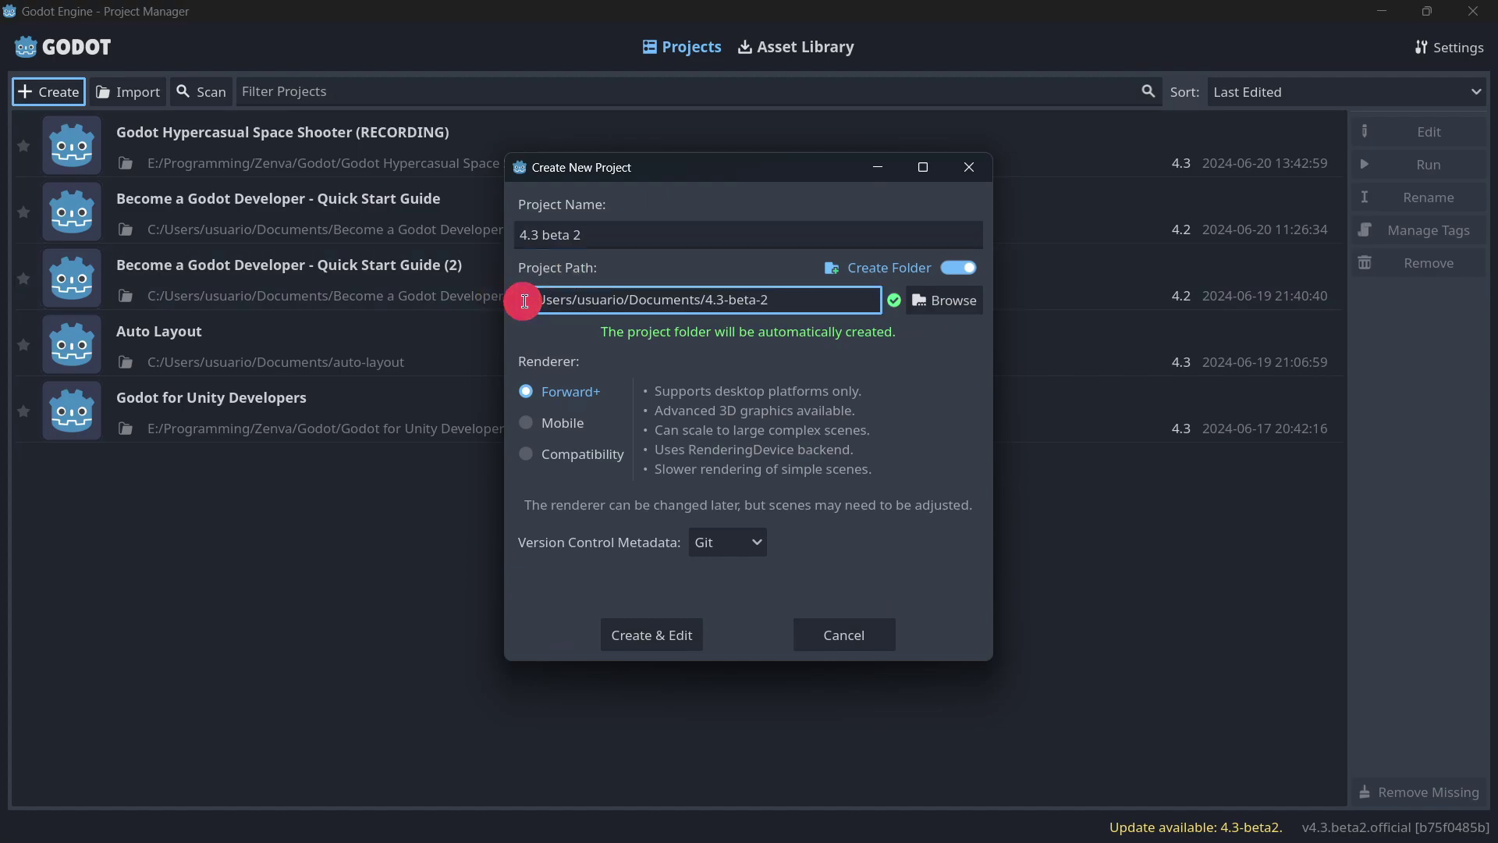
{"action": "left_click_drag", "start_coordinate": [524, 301], "coordinate": [707, 301]}
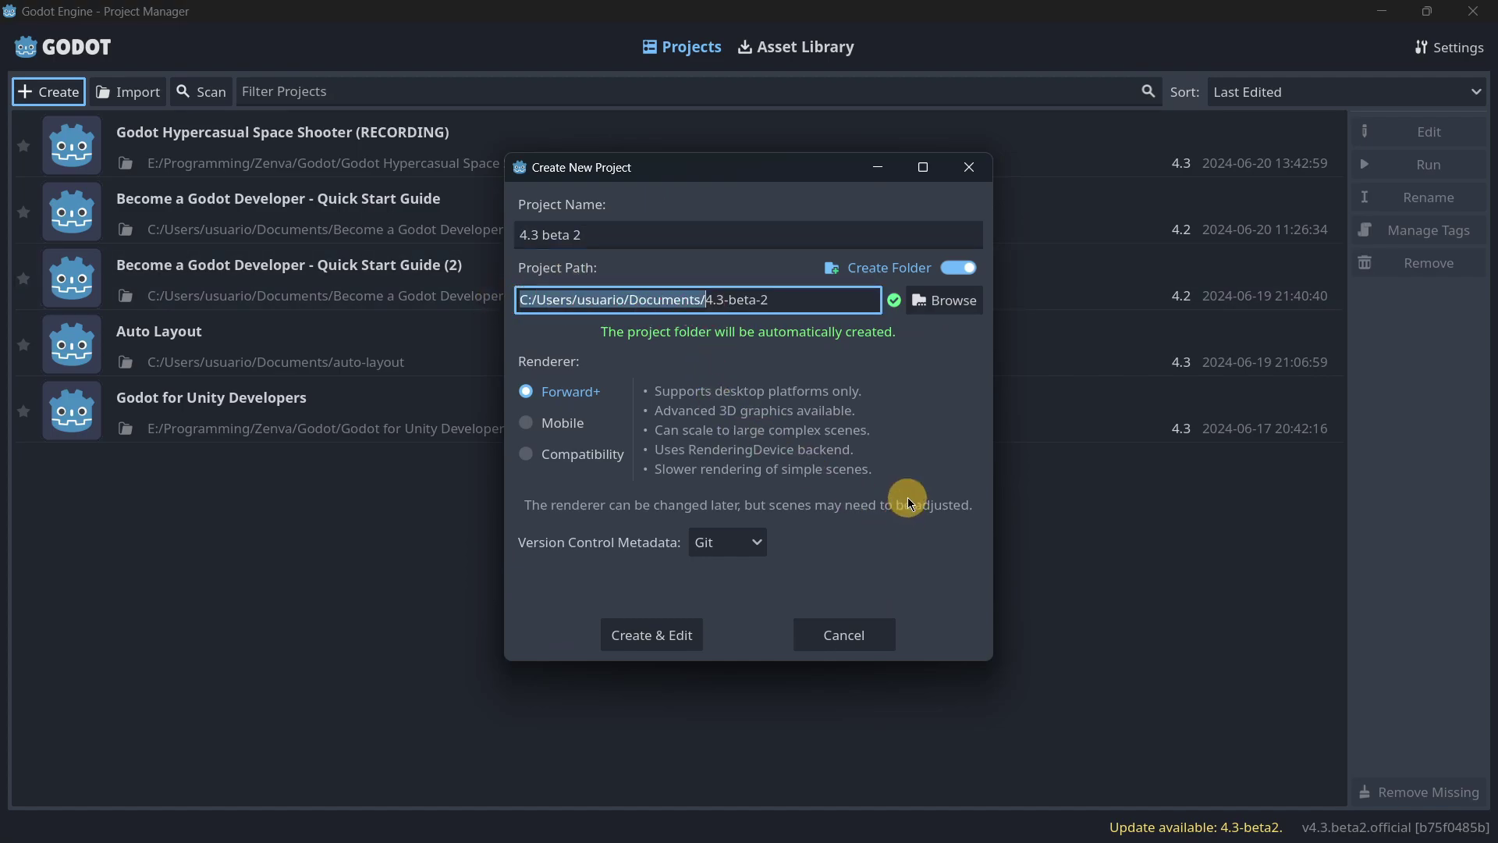
{"action": "left_click", "coordinate": [744, 300]}
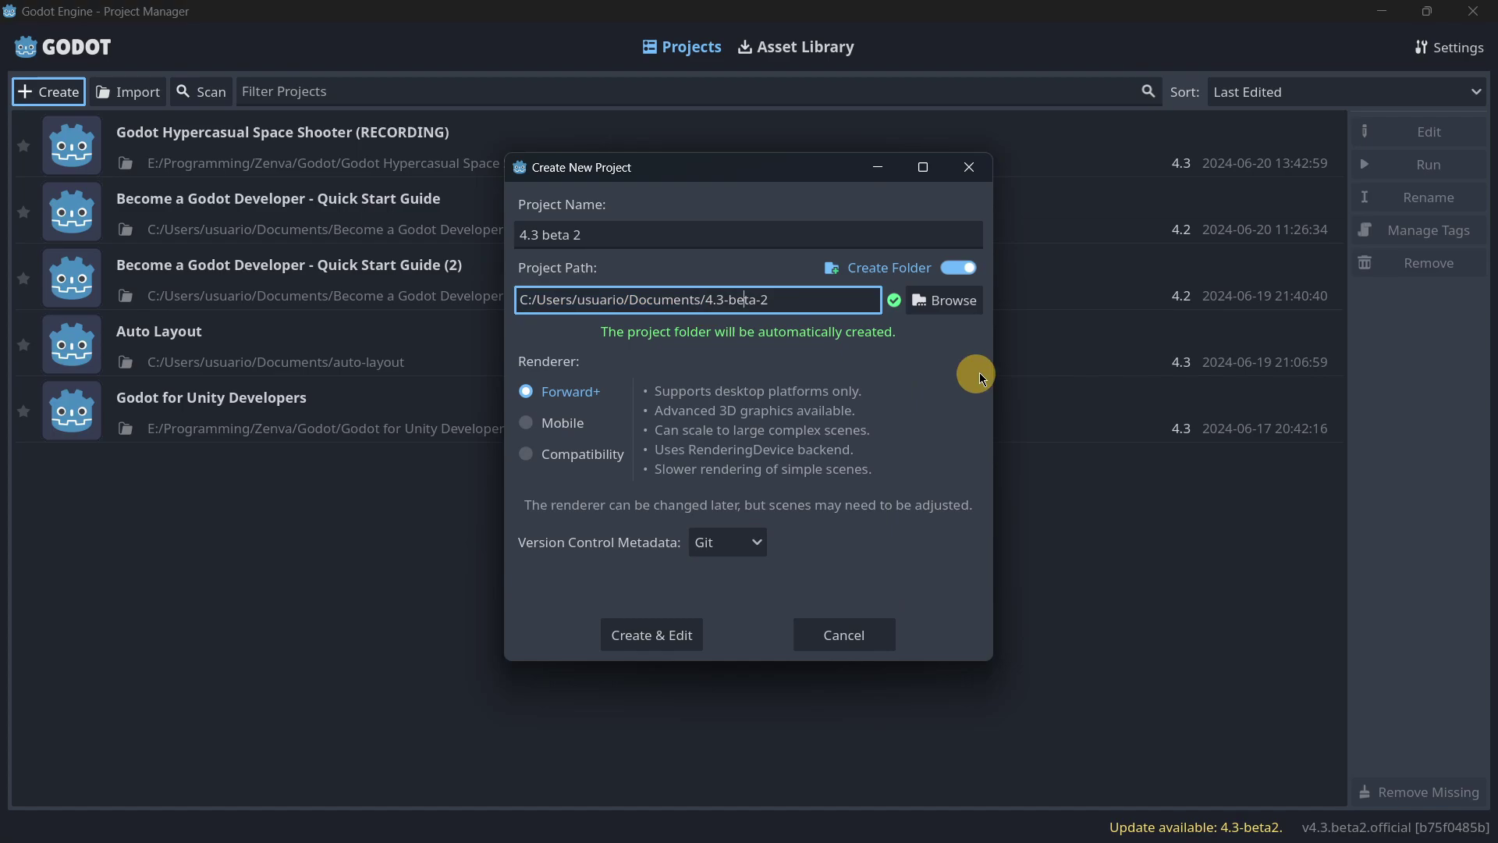
{"action": "left_click", "coordinate": [960, 269]}
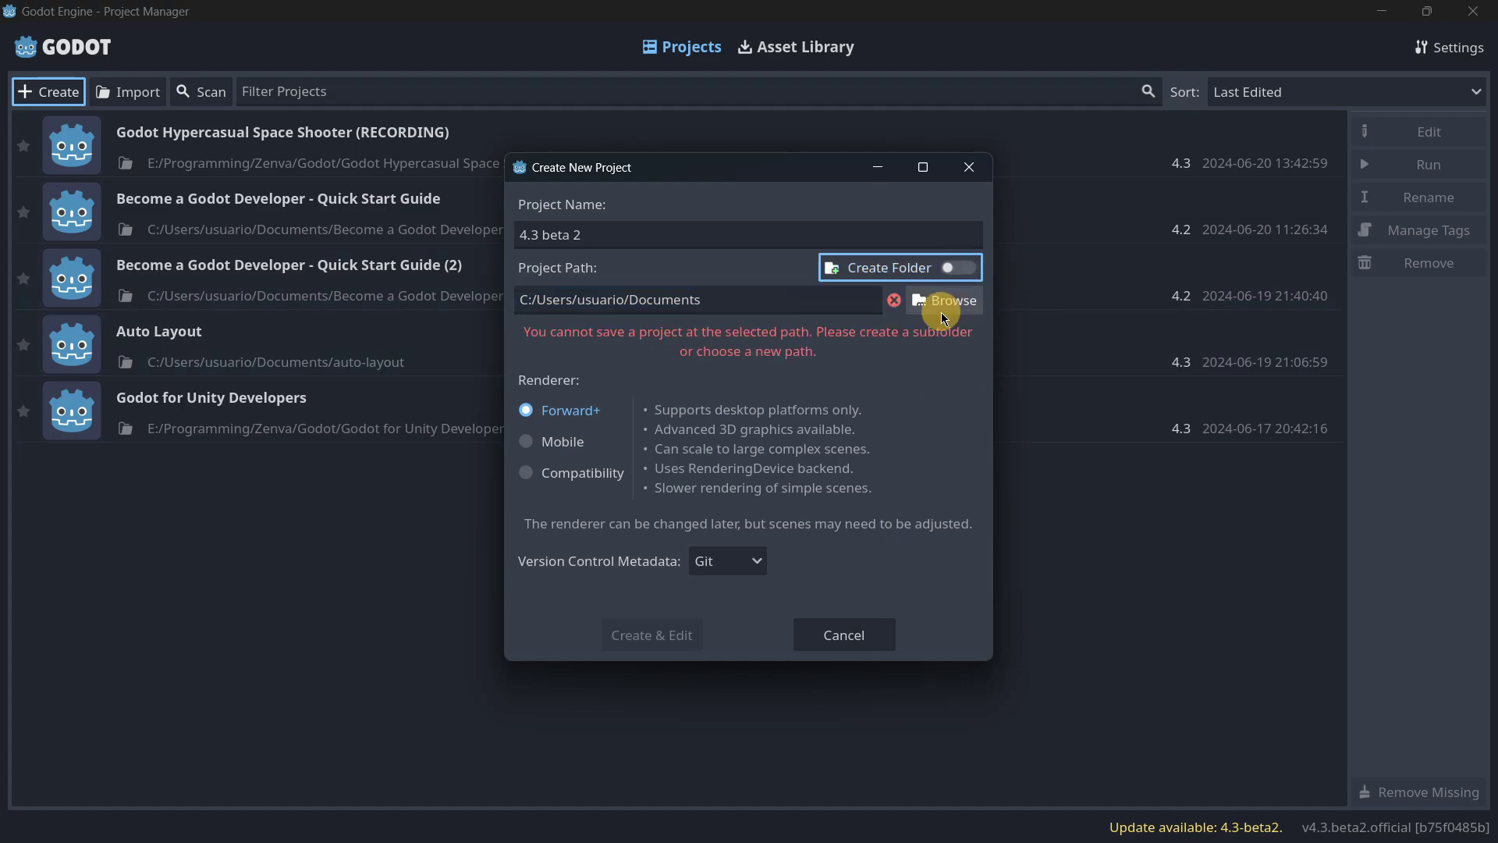
{"action": "left_click", "coordinate": [944, 301]}
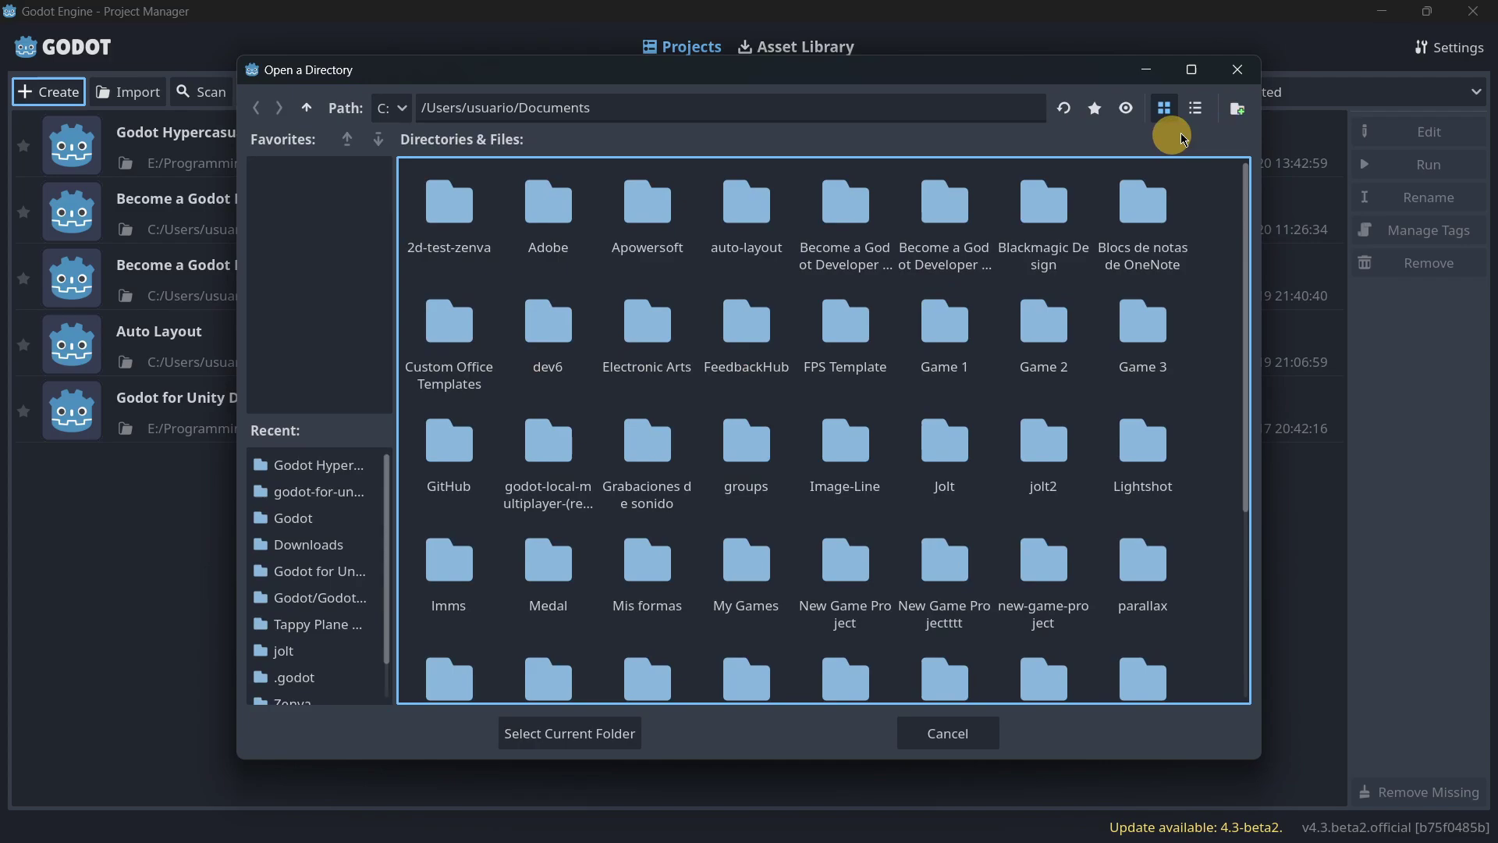
{"action": "left_click", "coordinate": [1233, 78]}
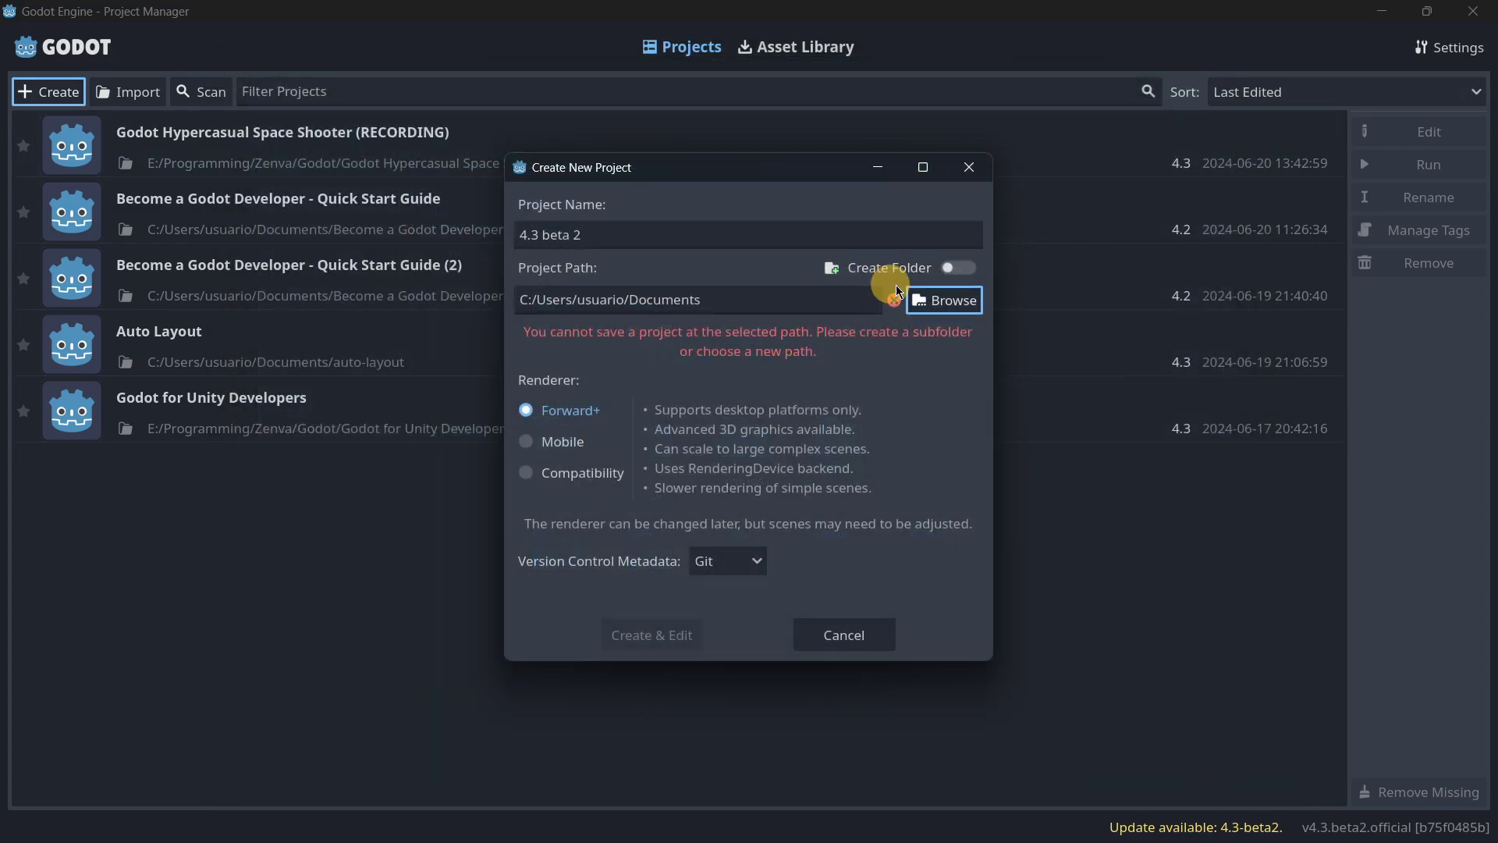
{"action": "left_click", "coordinate": [957, 270]}
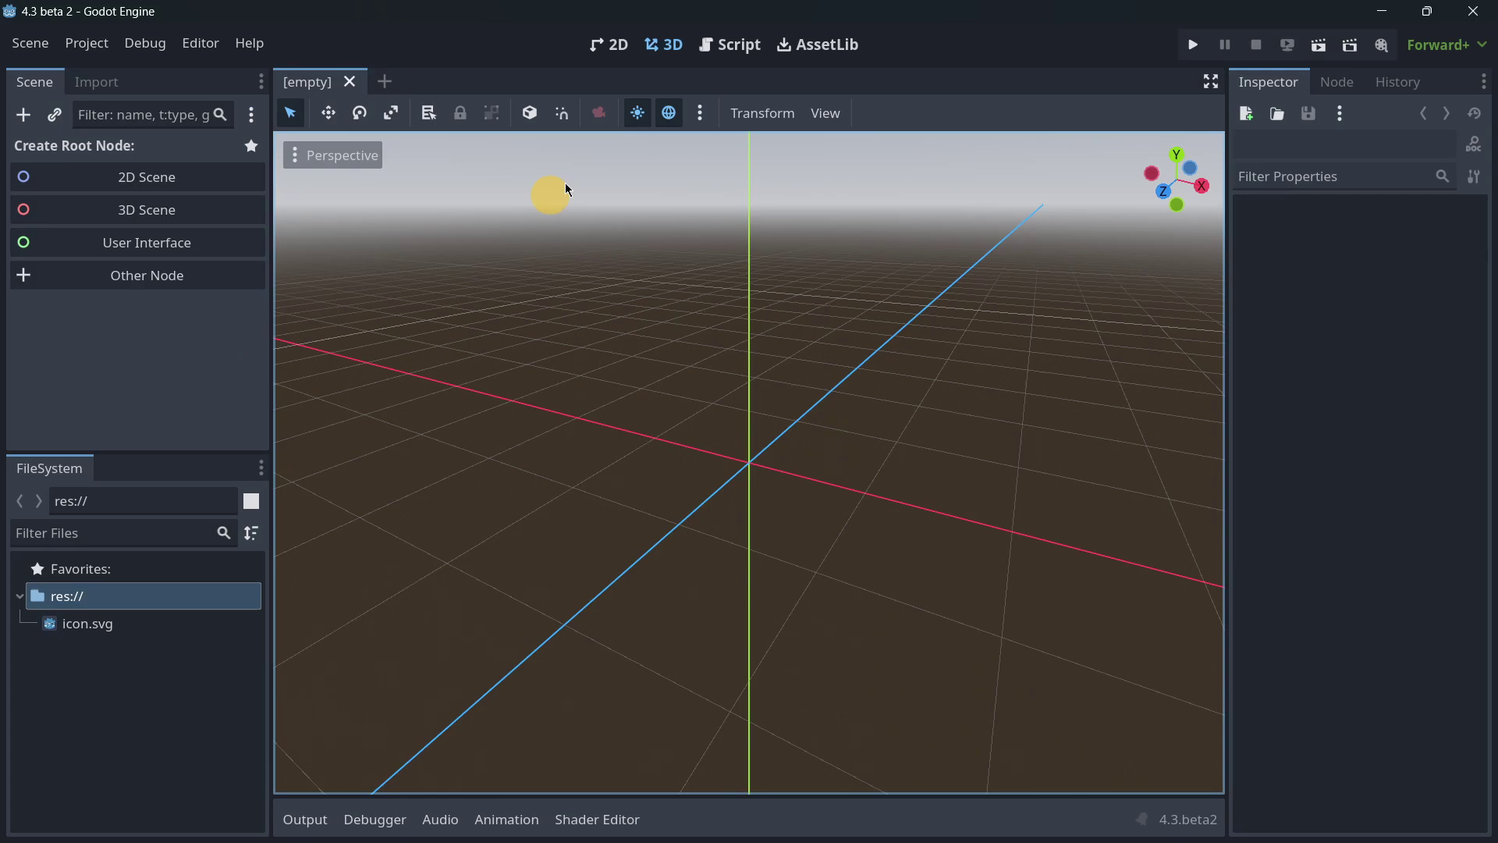
Step: Create a 2D Scene root and save it as node_2d.tscn
{"action": "left_click", "coordinate": [134, 179]}
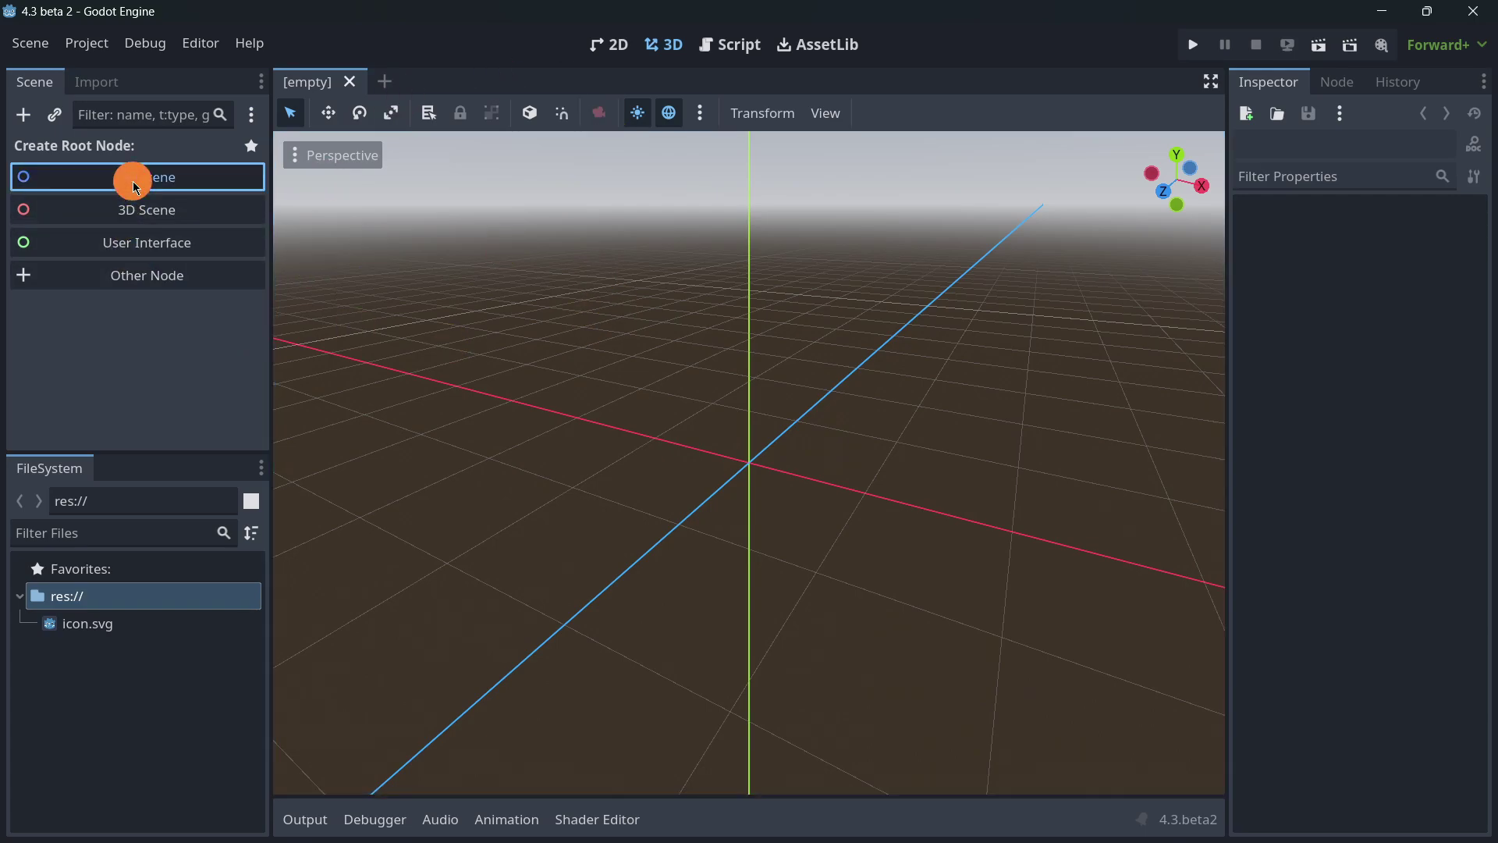
{"action": "key", "text": "ctrl+s"}
{"action": "left_click", "coordinate": [529, 731]}
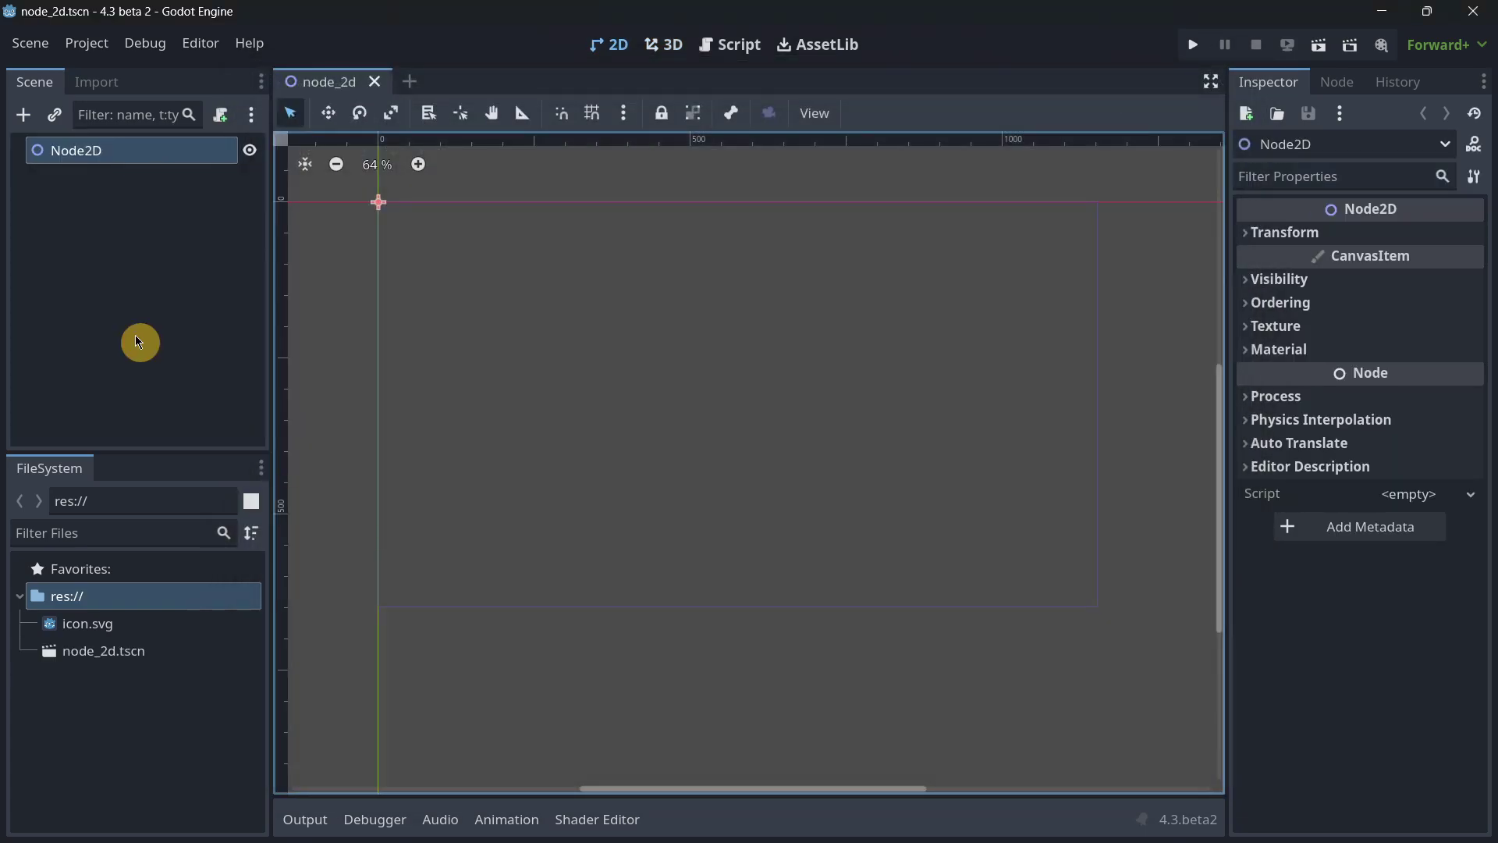
Step: Search child node types for 'tile' and compare the TileMap and TileMapLayer descriptions
{"action": "left_click", "coordinate": [23, 117]}
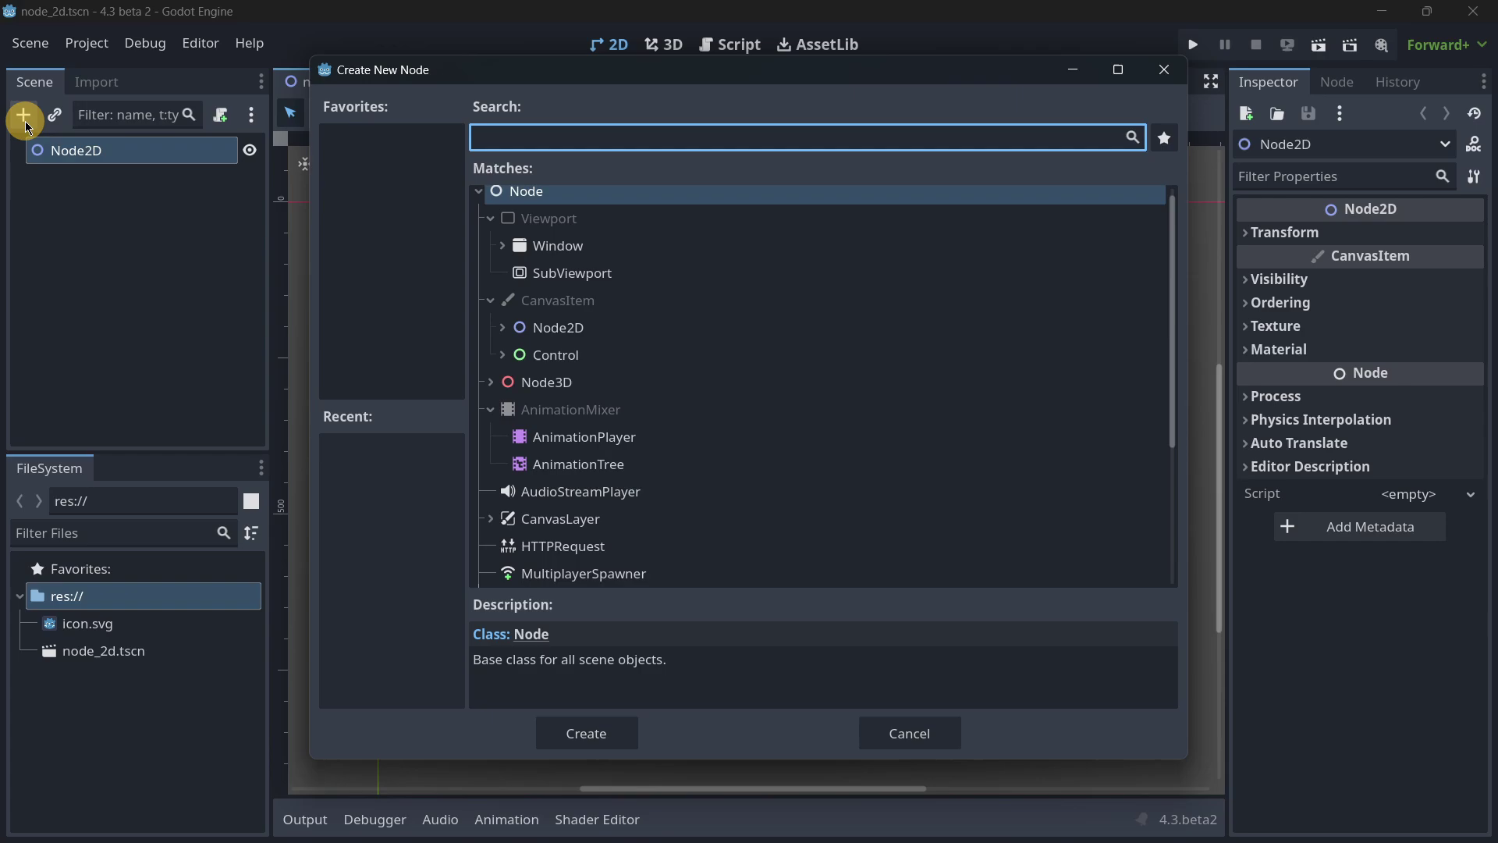
{"action": "type", "text": "tile"}
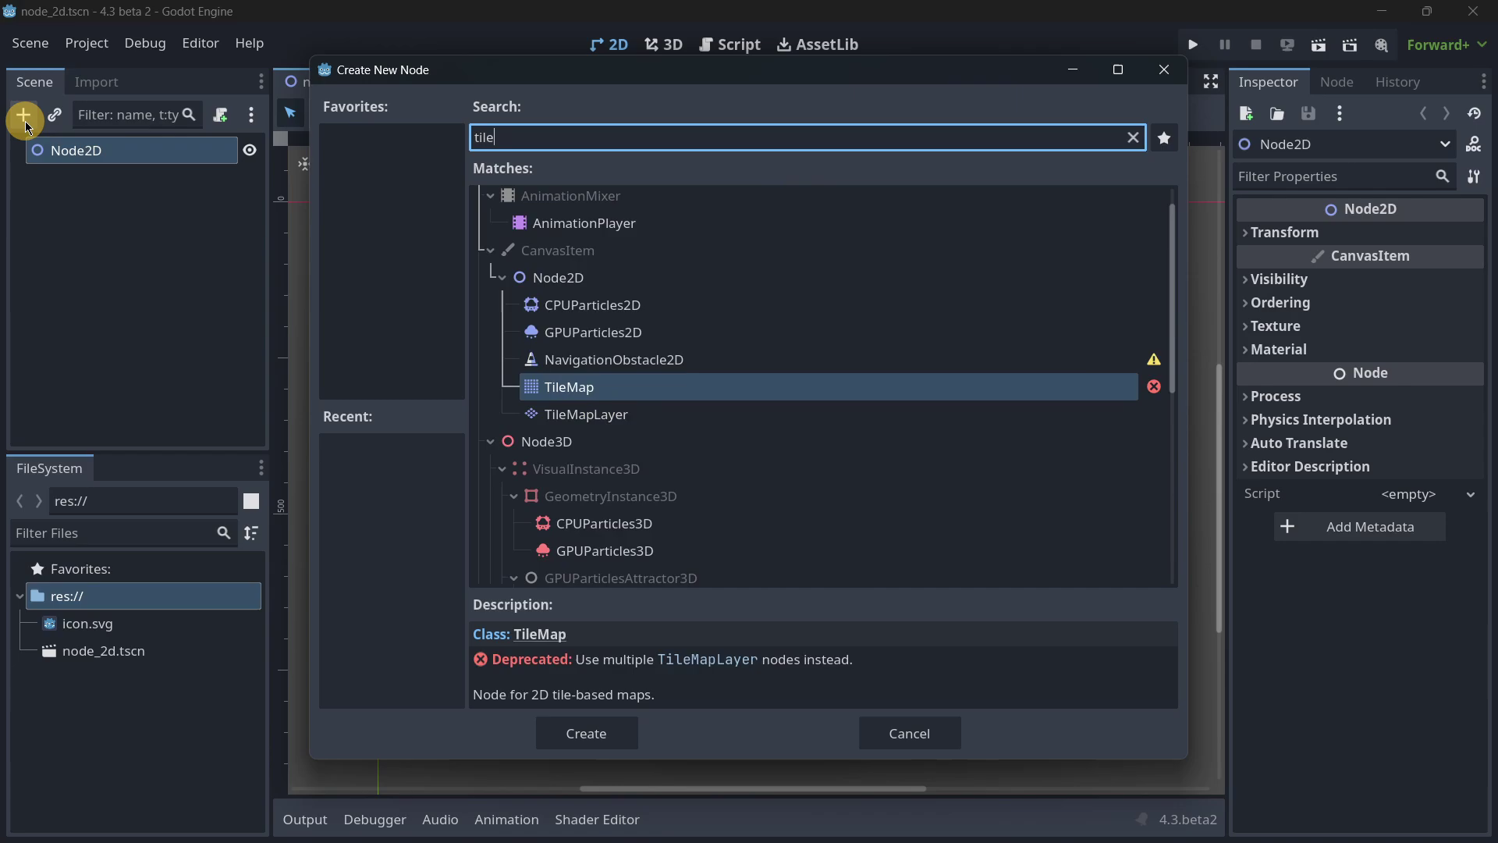
{"action": "key", "text": "Down"}
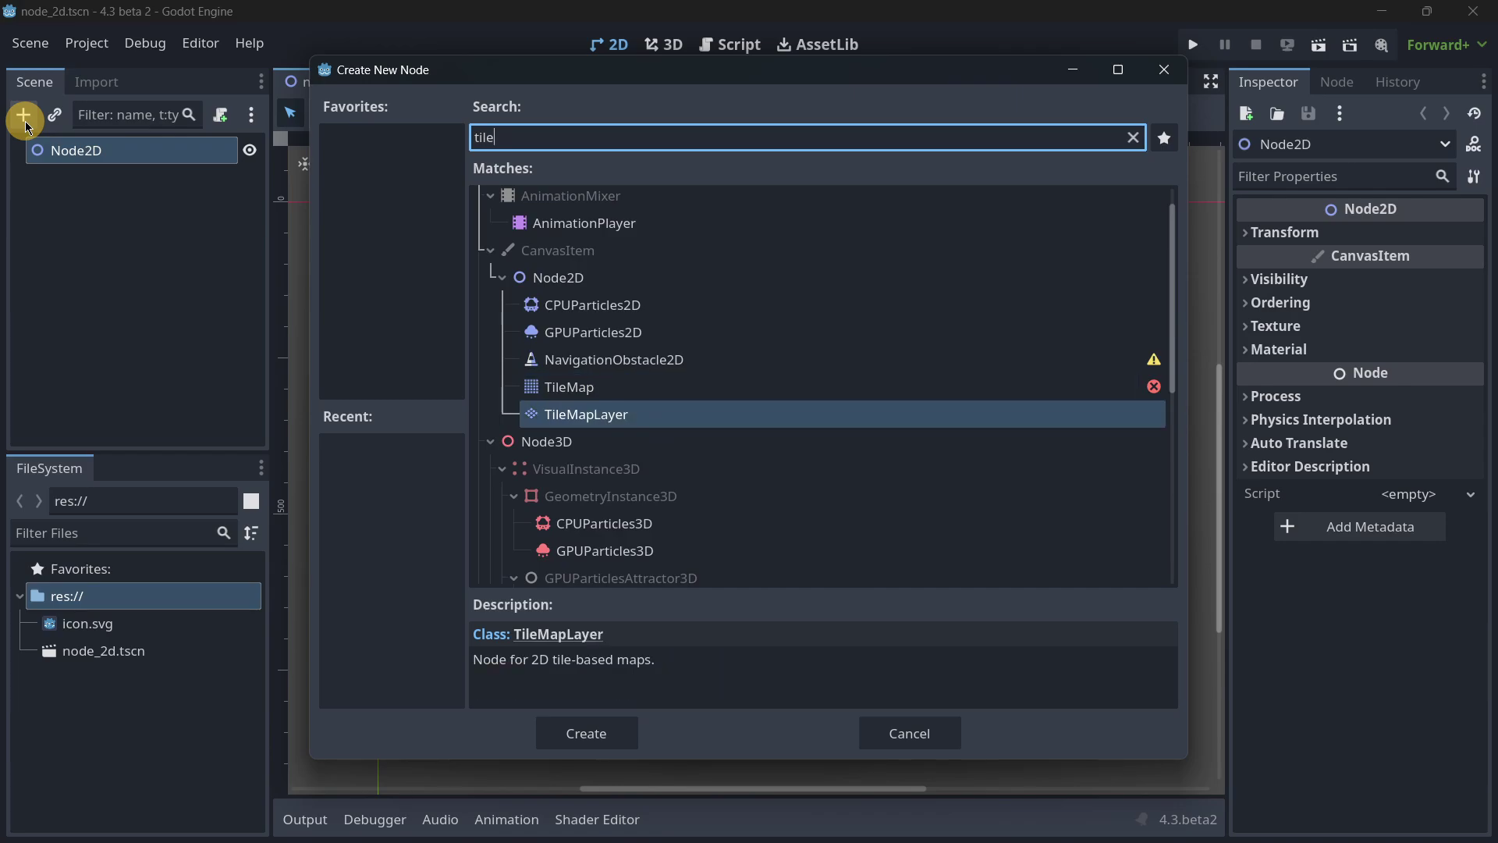
{"action": "key", "text": "Up"}
{"action": "key", "text": "Down"}
{"action": "key", "text": "Up"}
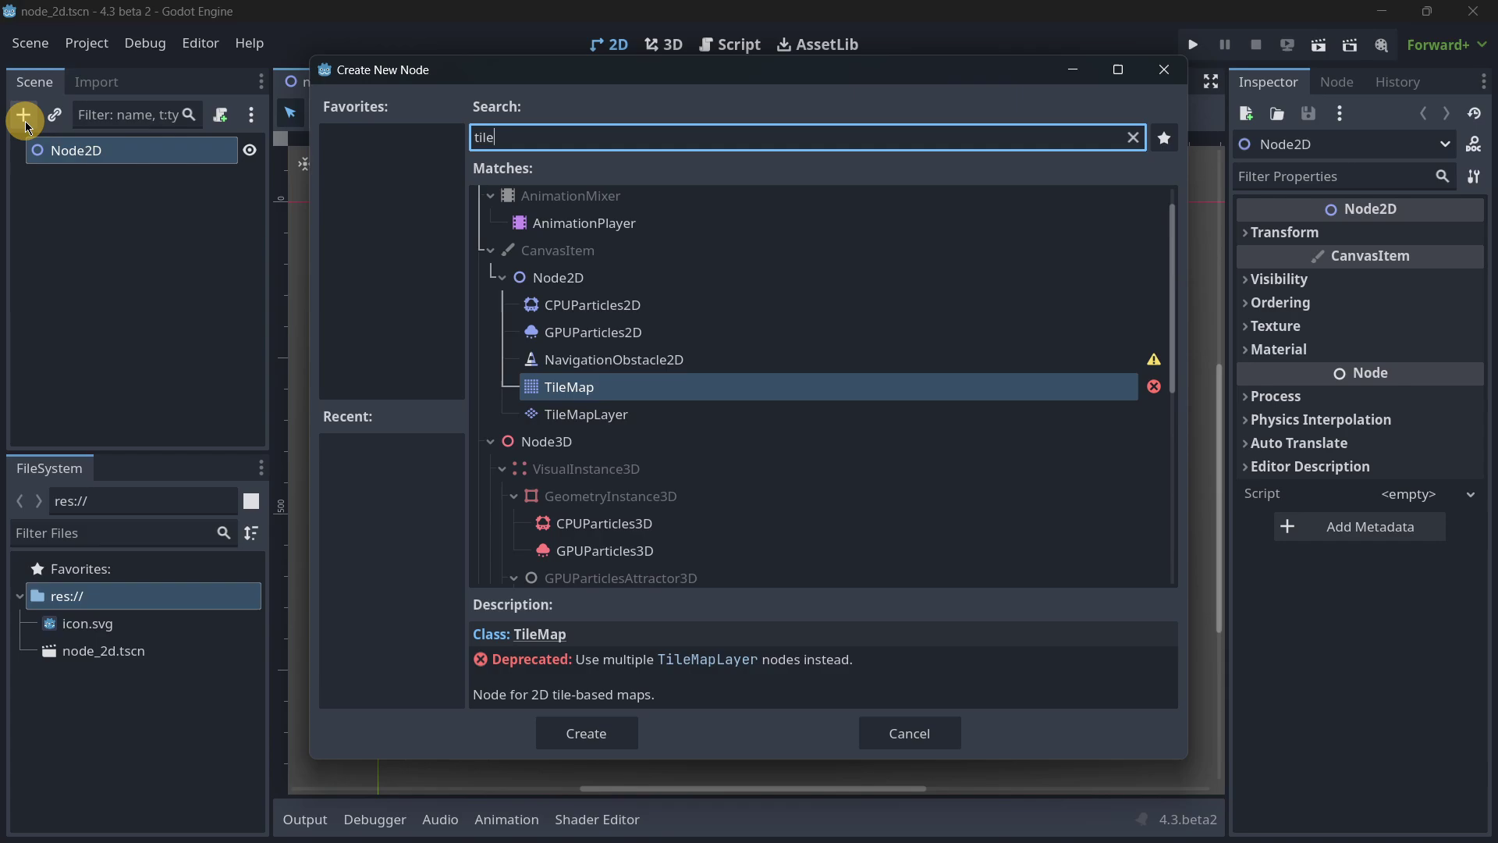
{"action": "key", "text": "Down"}
{"action": "key", "text": "Up"}
{"action": "key", "text": "Down"}
{"action": "key", "text": "Up"}
{"action": "key", "text": "Down"}
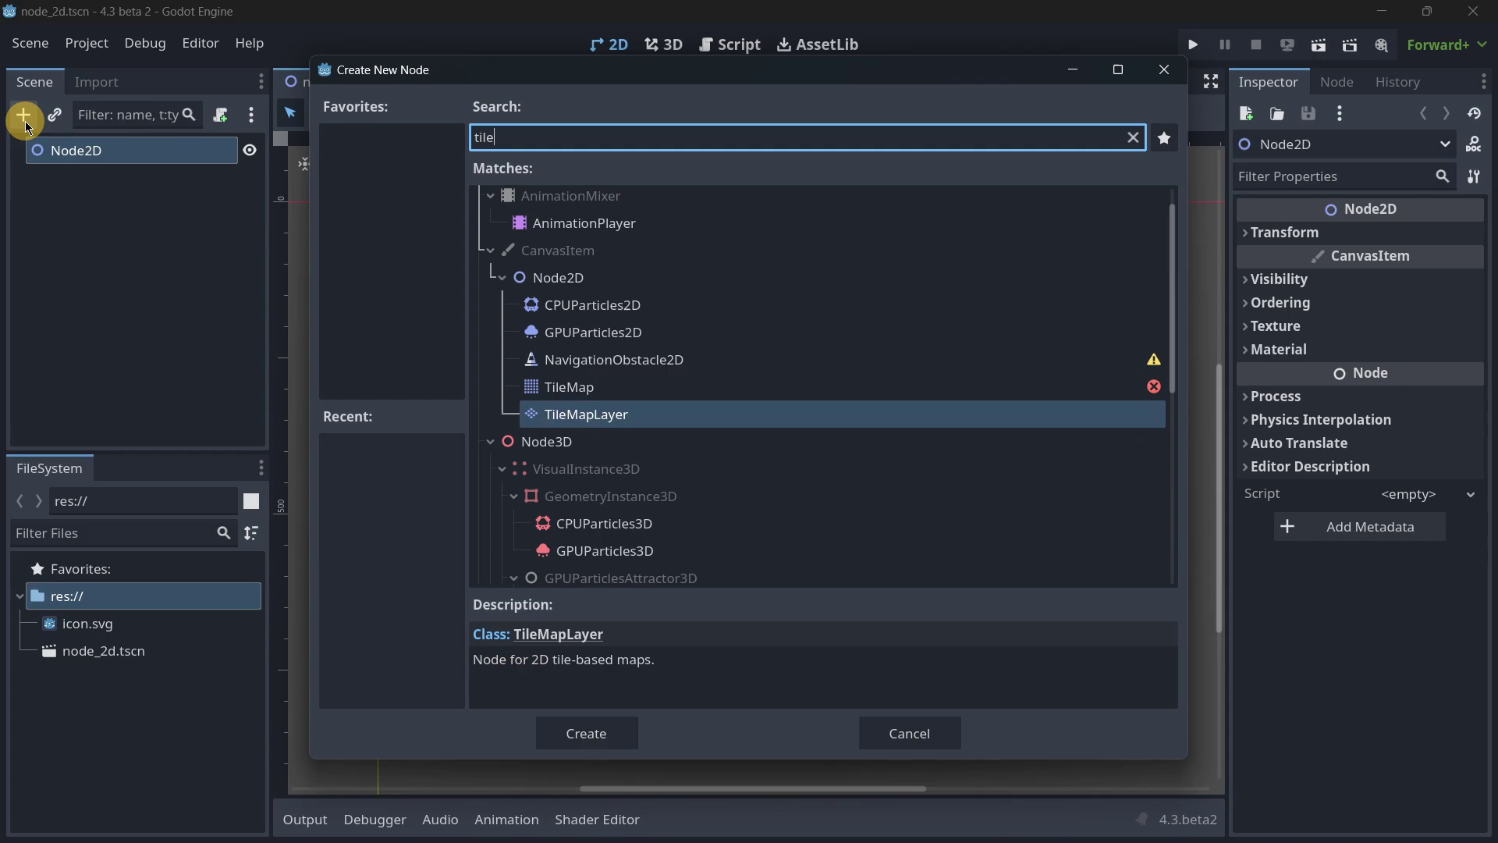
{"action": "key", "text": "Up"}
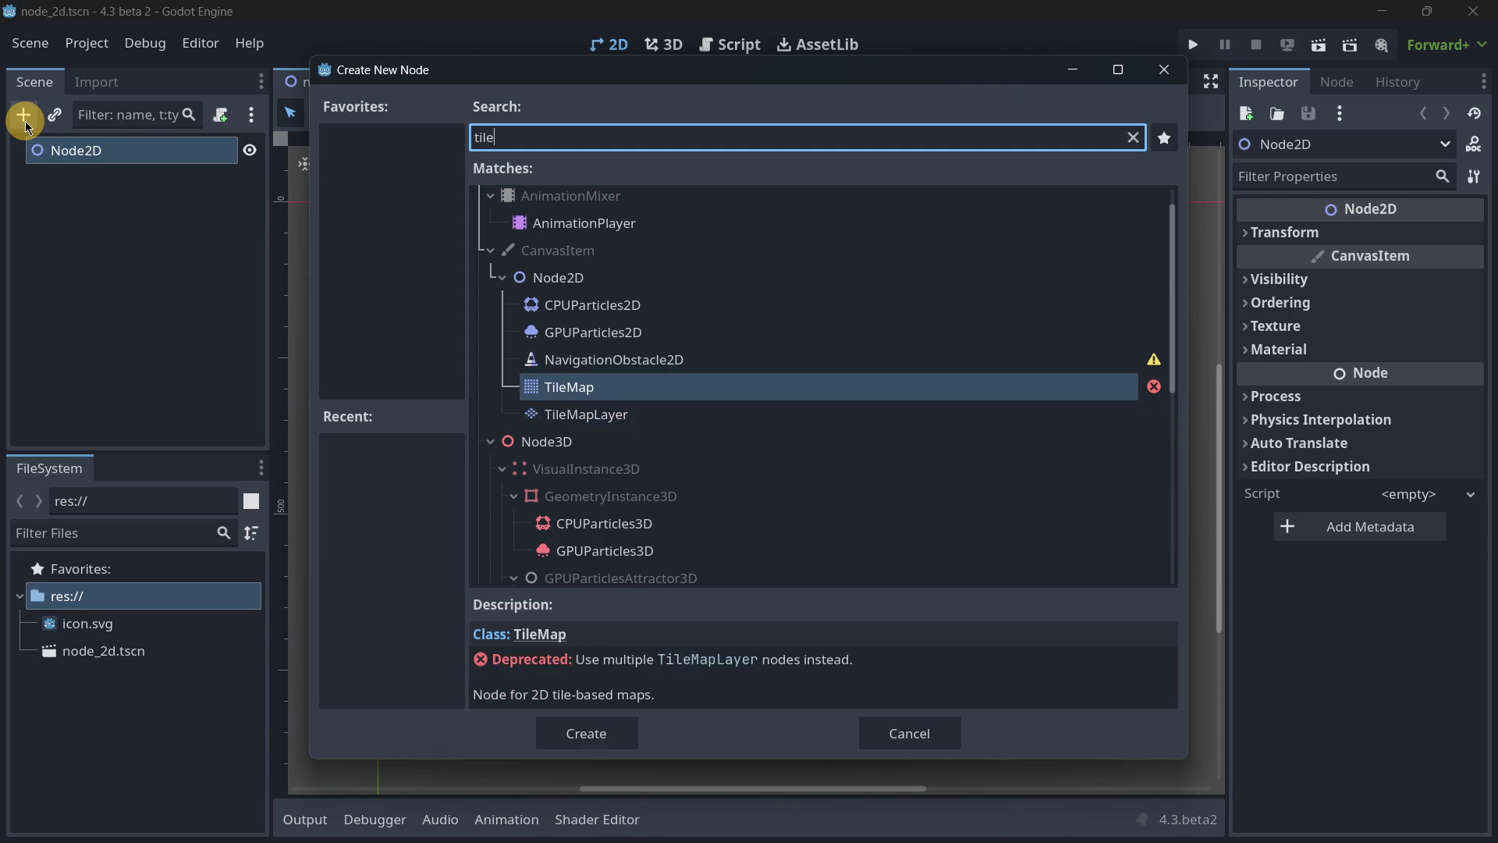
Step: Add a TileMap and a TileMapLayer as children of Node2D
{"action": "key", "text": "Return"}
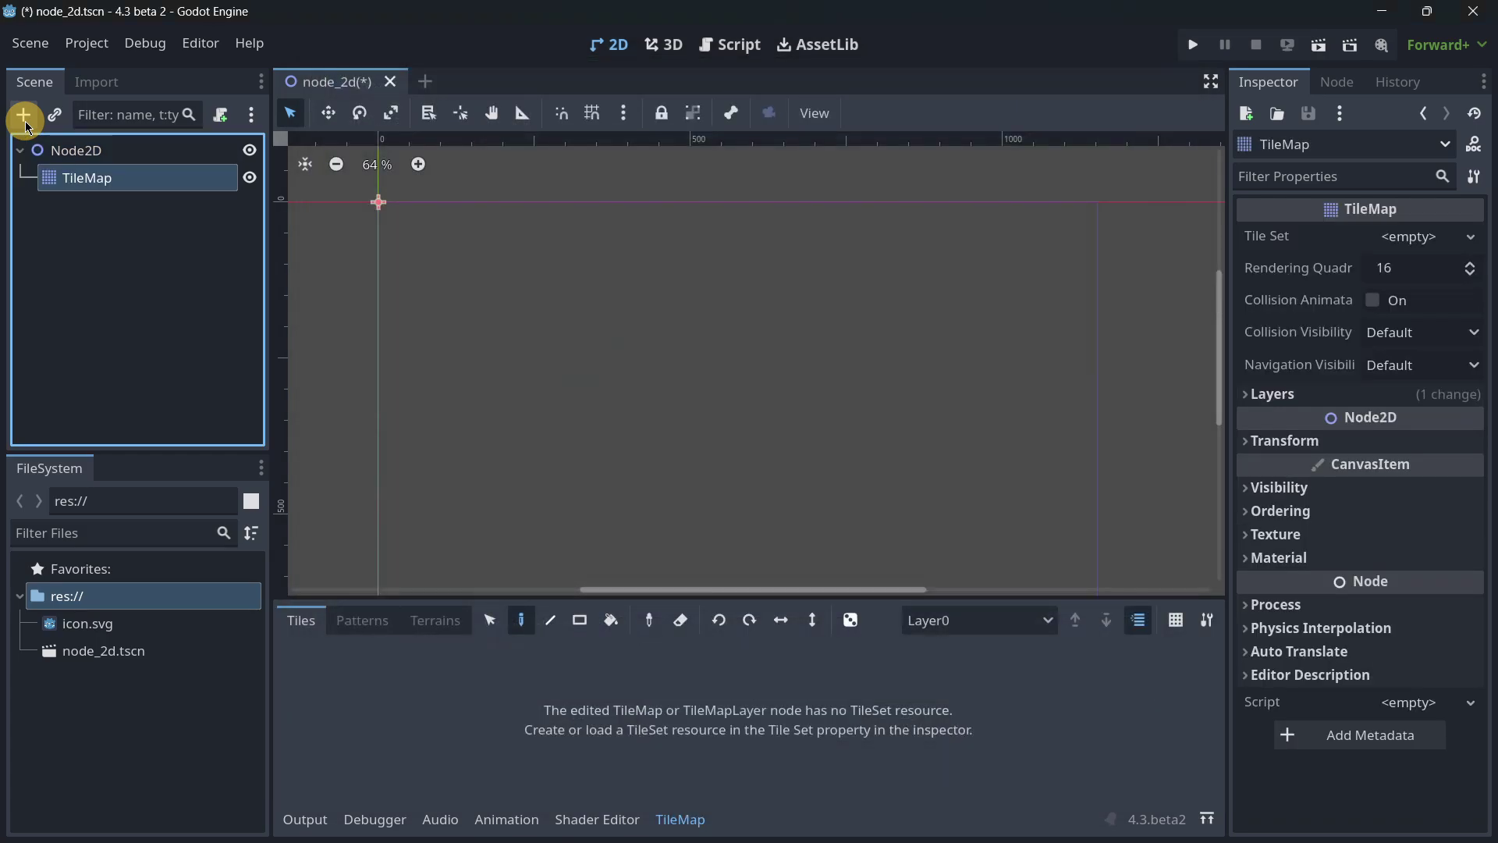
{"action": "left_click", "coordinate": [45, 150]}
{"action": "left_click", "coordinate": [23, 114]}
{"action": "left_click", "coordinate": [607, 415]}
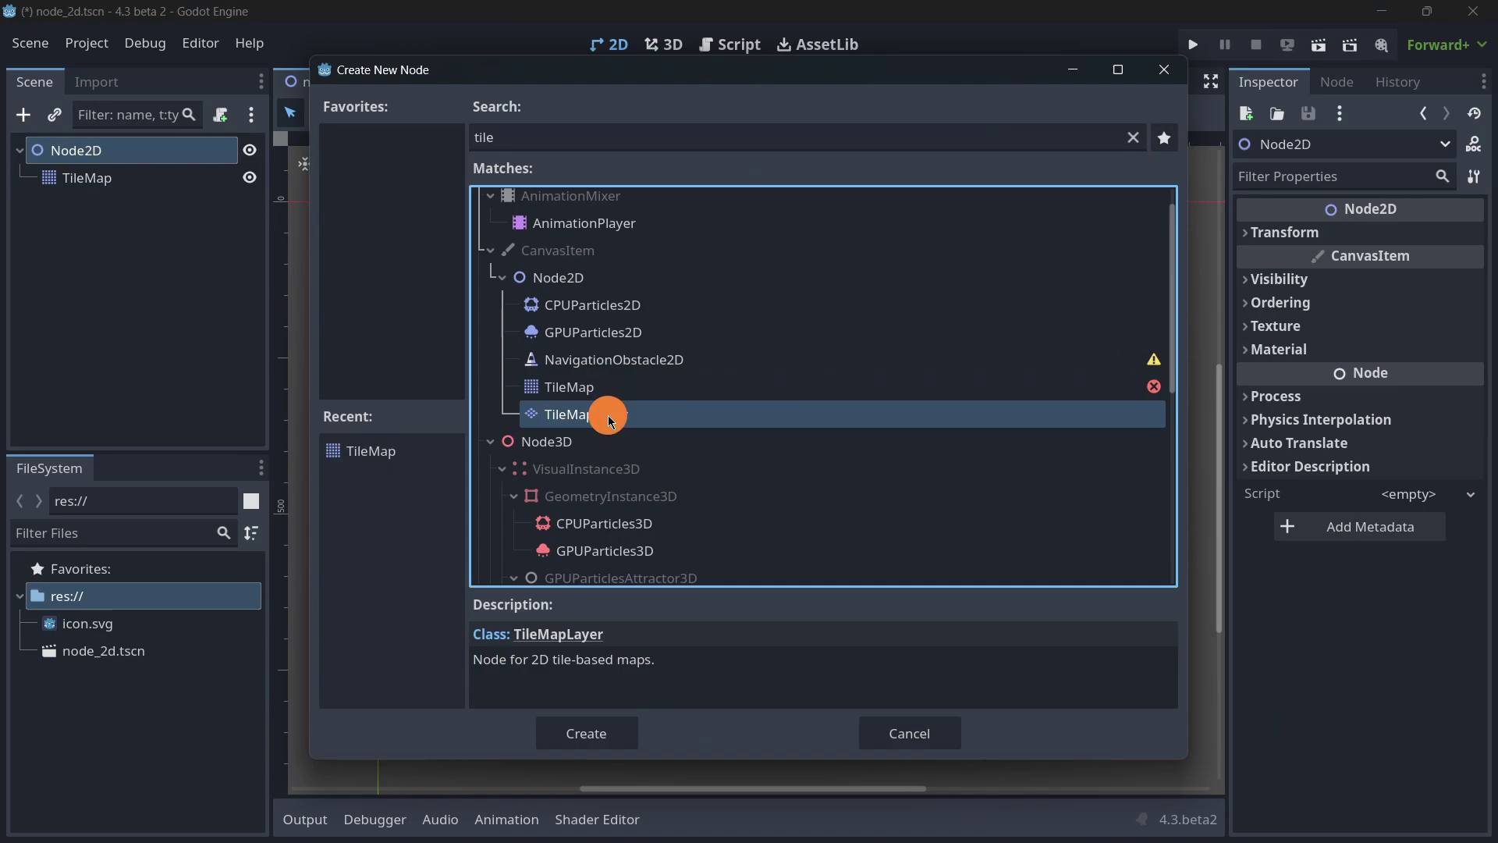
{"action": "key", "text": "Return"}
Step: Expand the TileMap's Layers properties in the Inspector
{"action": "left_click", "coordinate": [109, 178]}
{"action": "left_click", "coordinate": [933, 622]}
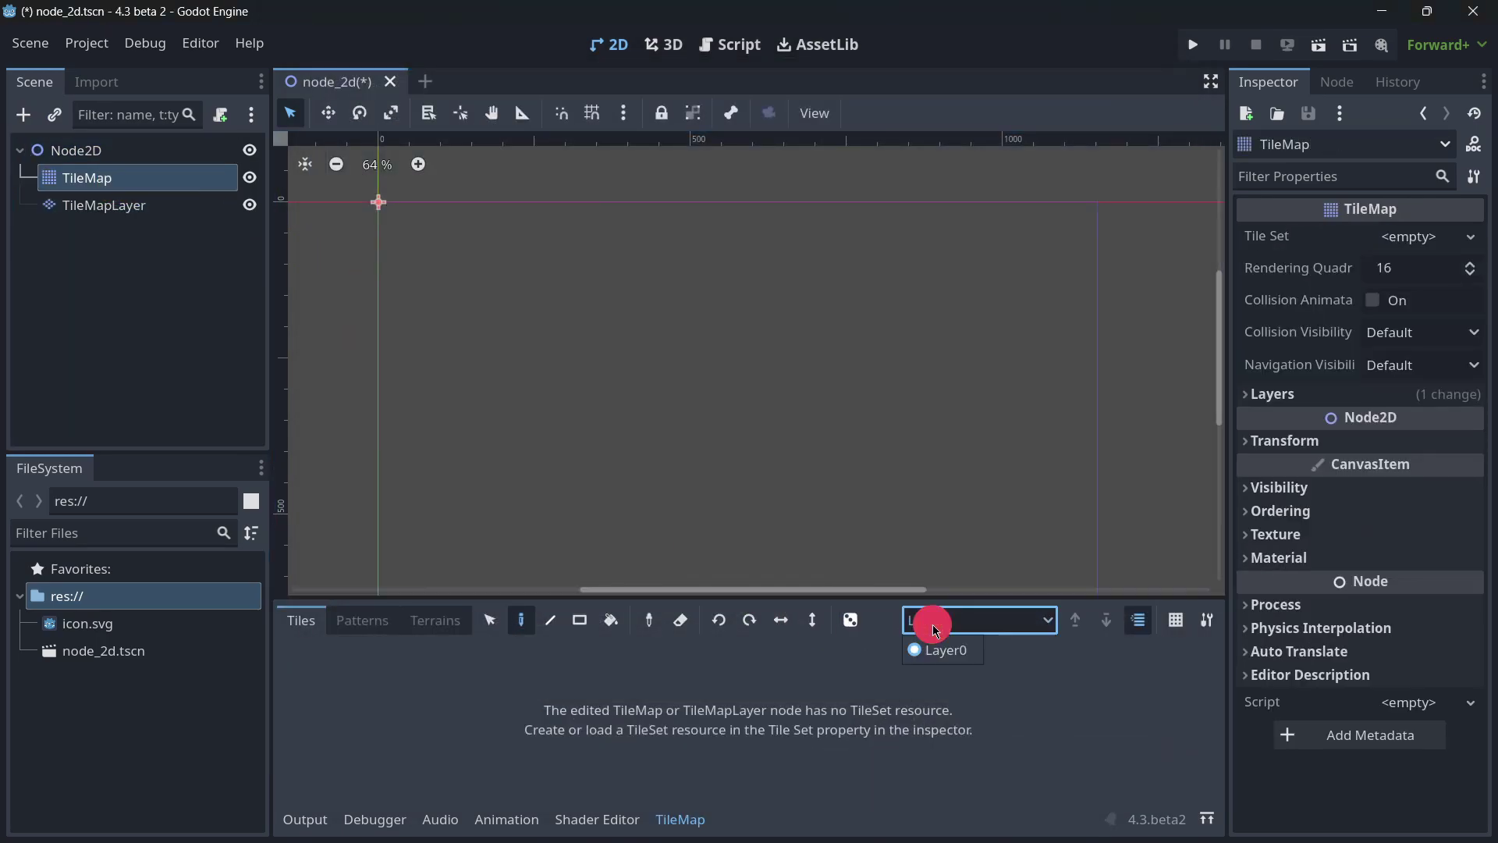
{"action": "left_click", "coordinate": [985, 622]}
{"action": "left_click", "coordinate": [1272, 393]}
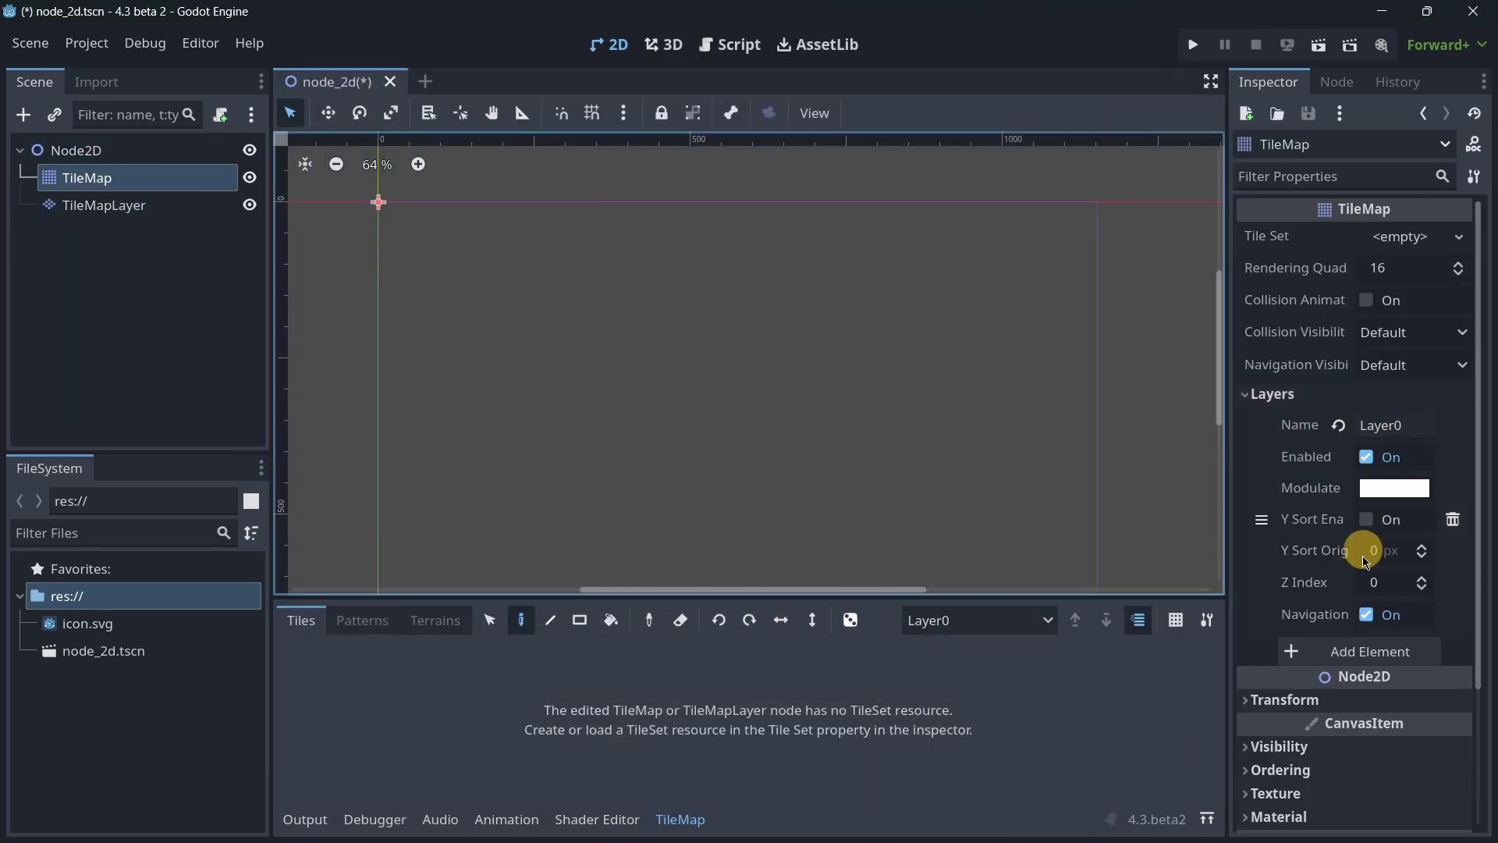
Step: Switch between TileMap and TileMapLayer to compare their properties and the TileMap's layer list
{"action": "left_click", "coordinate": [87, 206]}
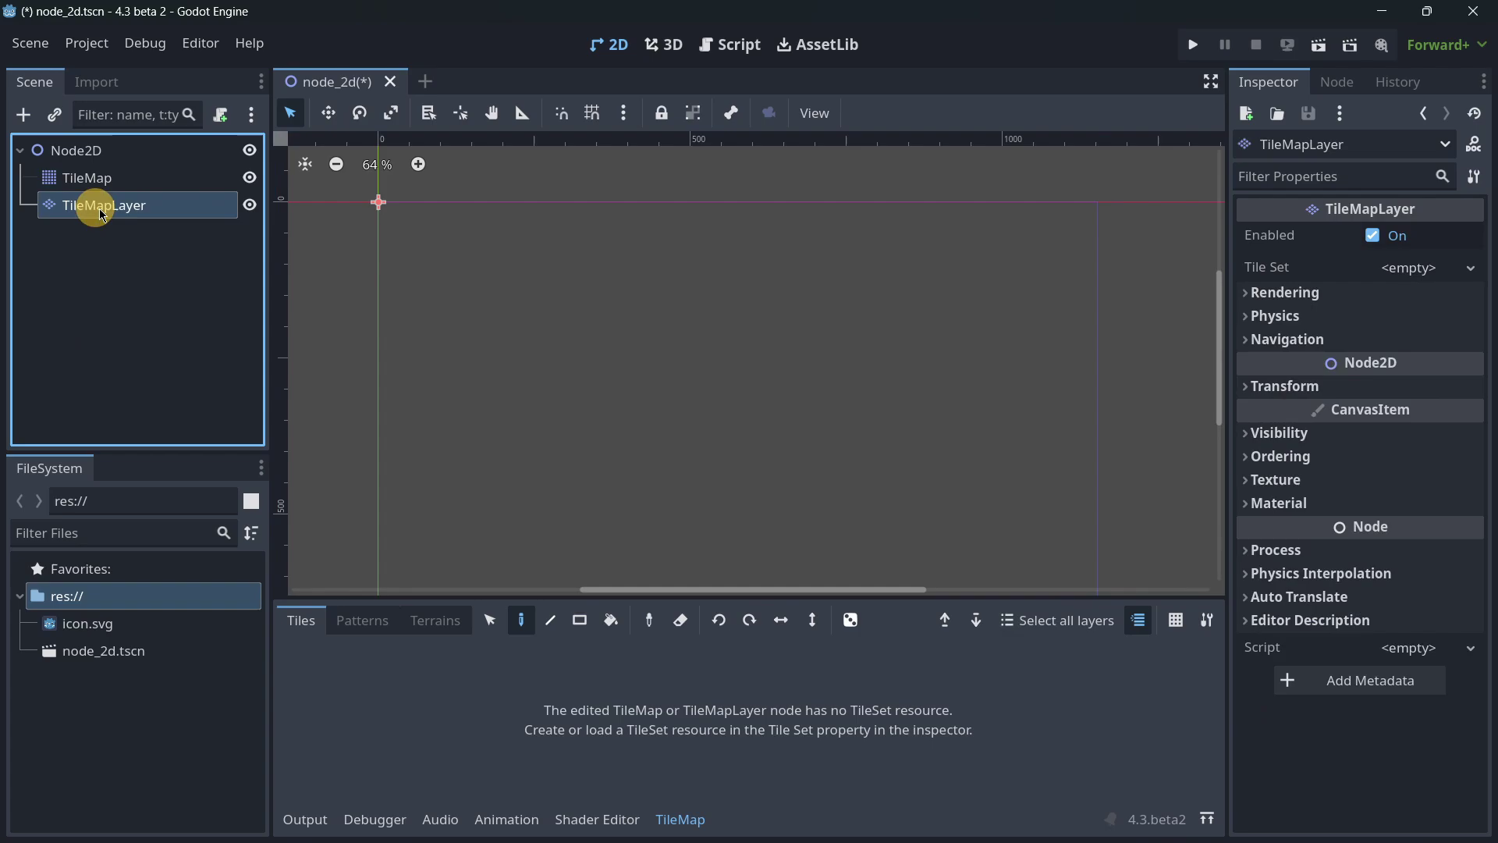
{"action": "left_click", "coordinate": [100, 180]}
{"action": "left_click", "coordinate": [985, 621]}
{"action": "left_click", "coordinate": [952, 622]}
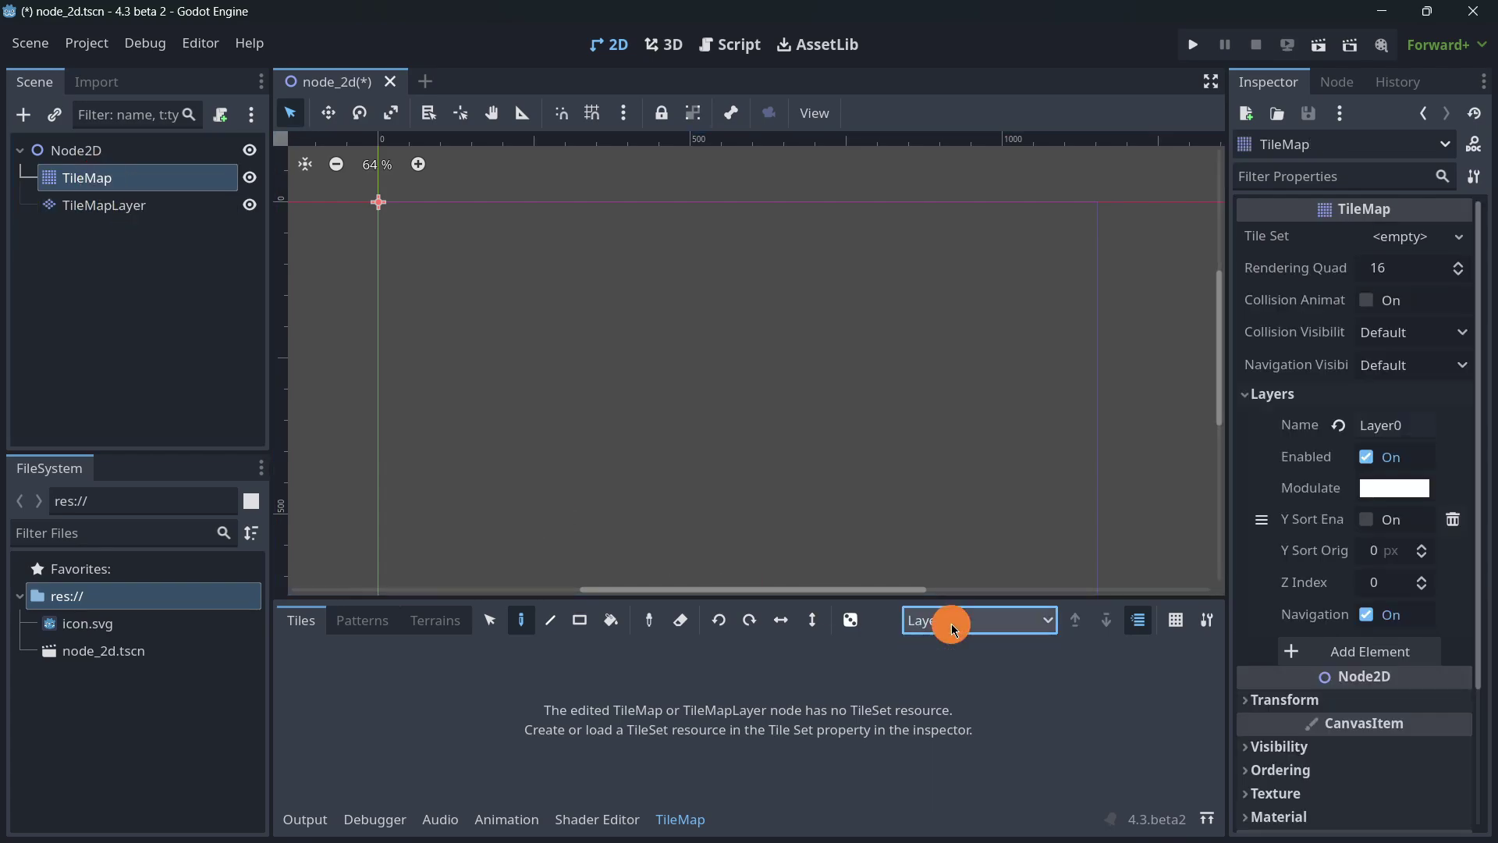
{"action": "left_click", "coordinate": [88, 359]}
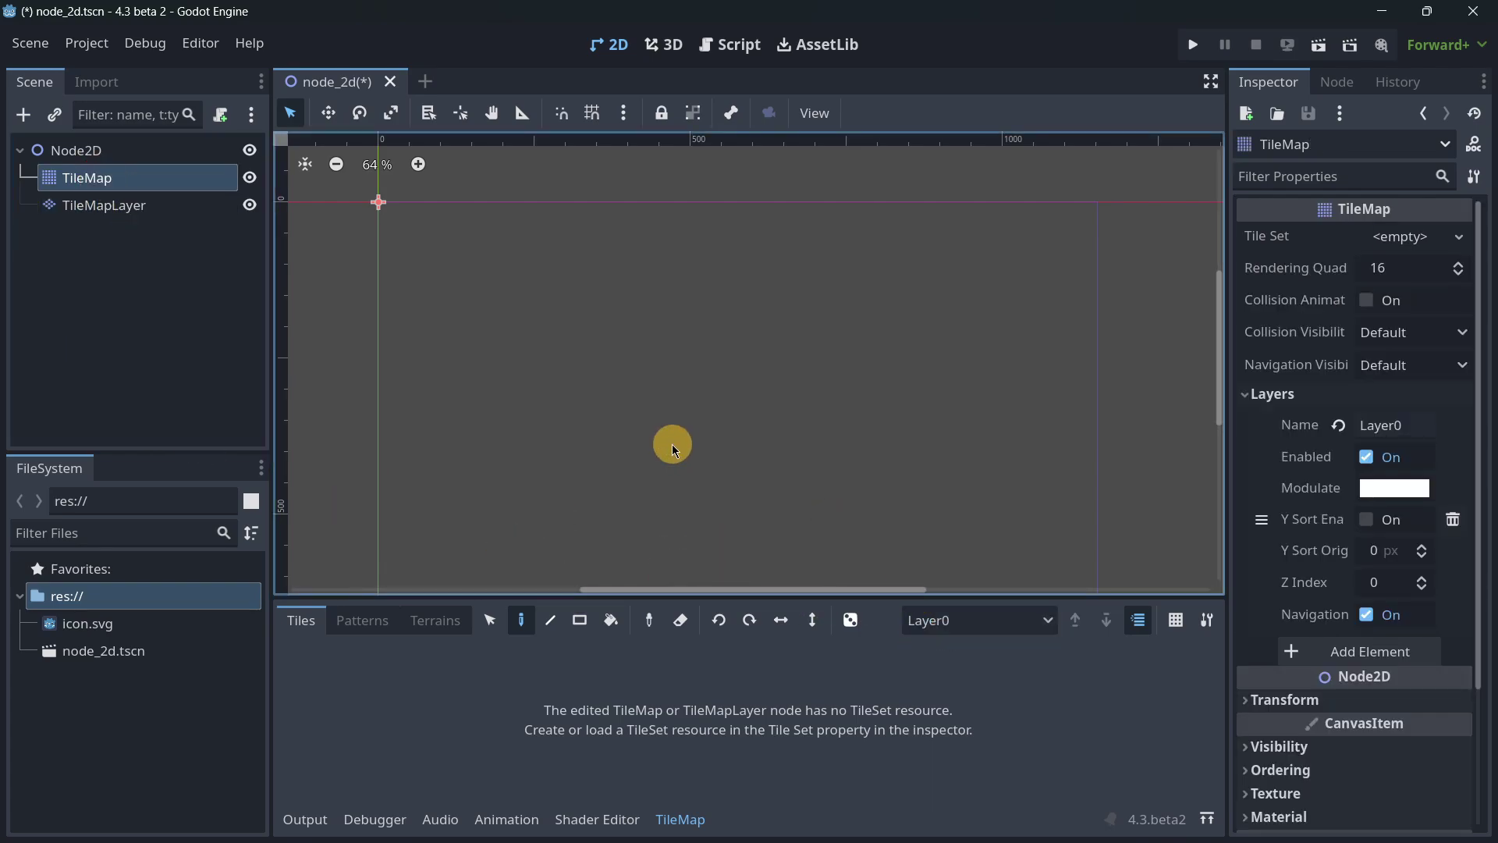
{"action": "left_click", "coordinate": [125, 204]}
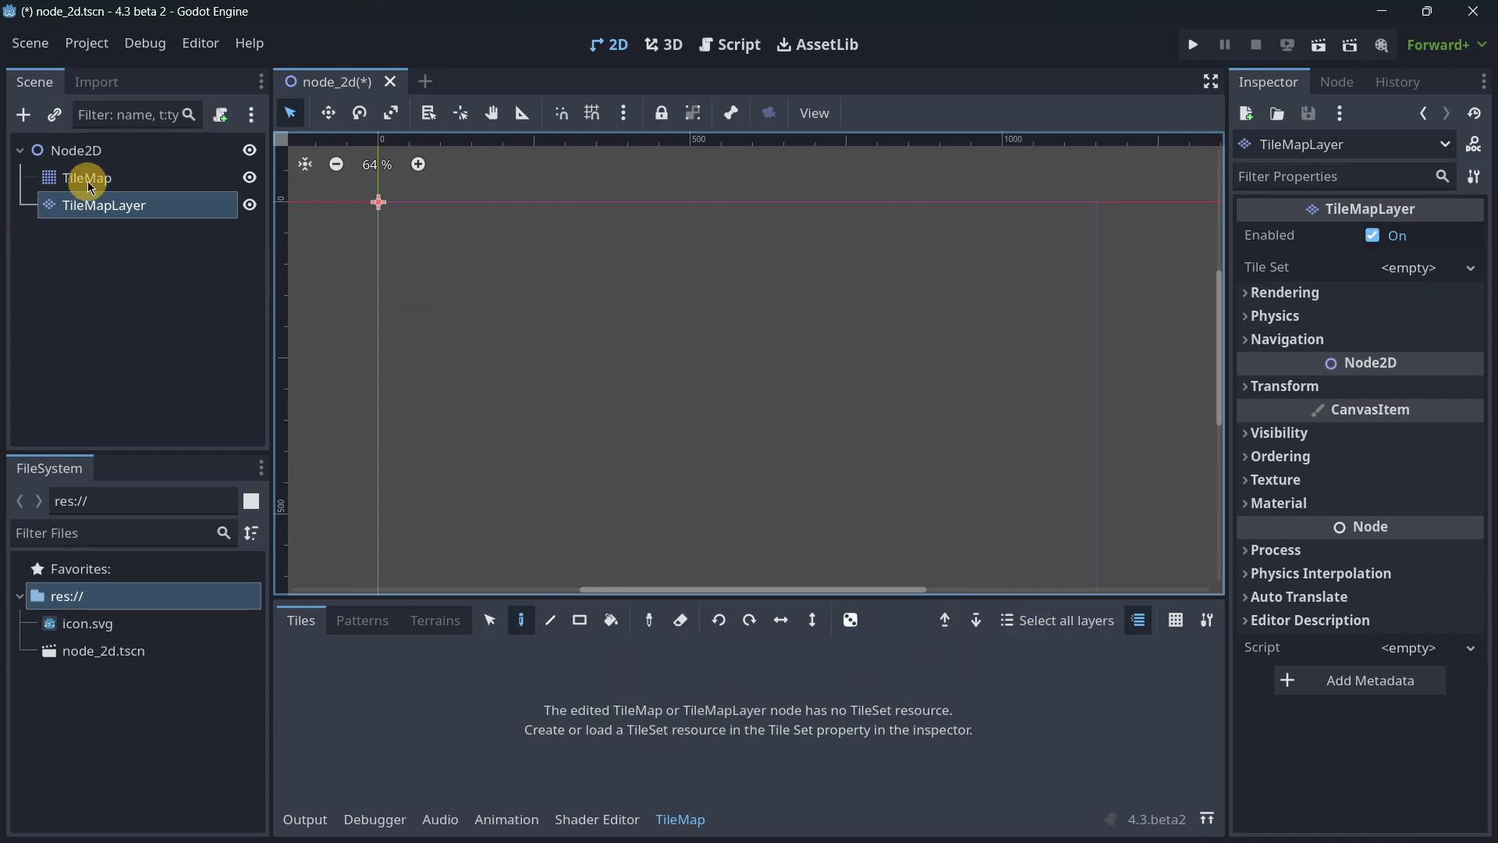
{"action": "left_click", "coordinate": [113, 181]}
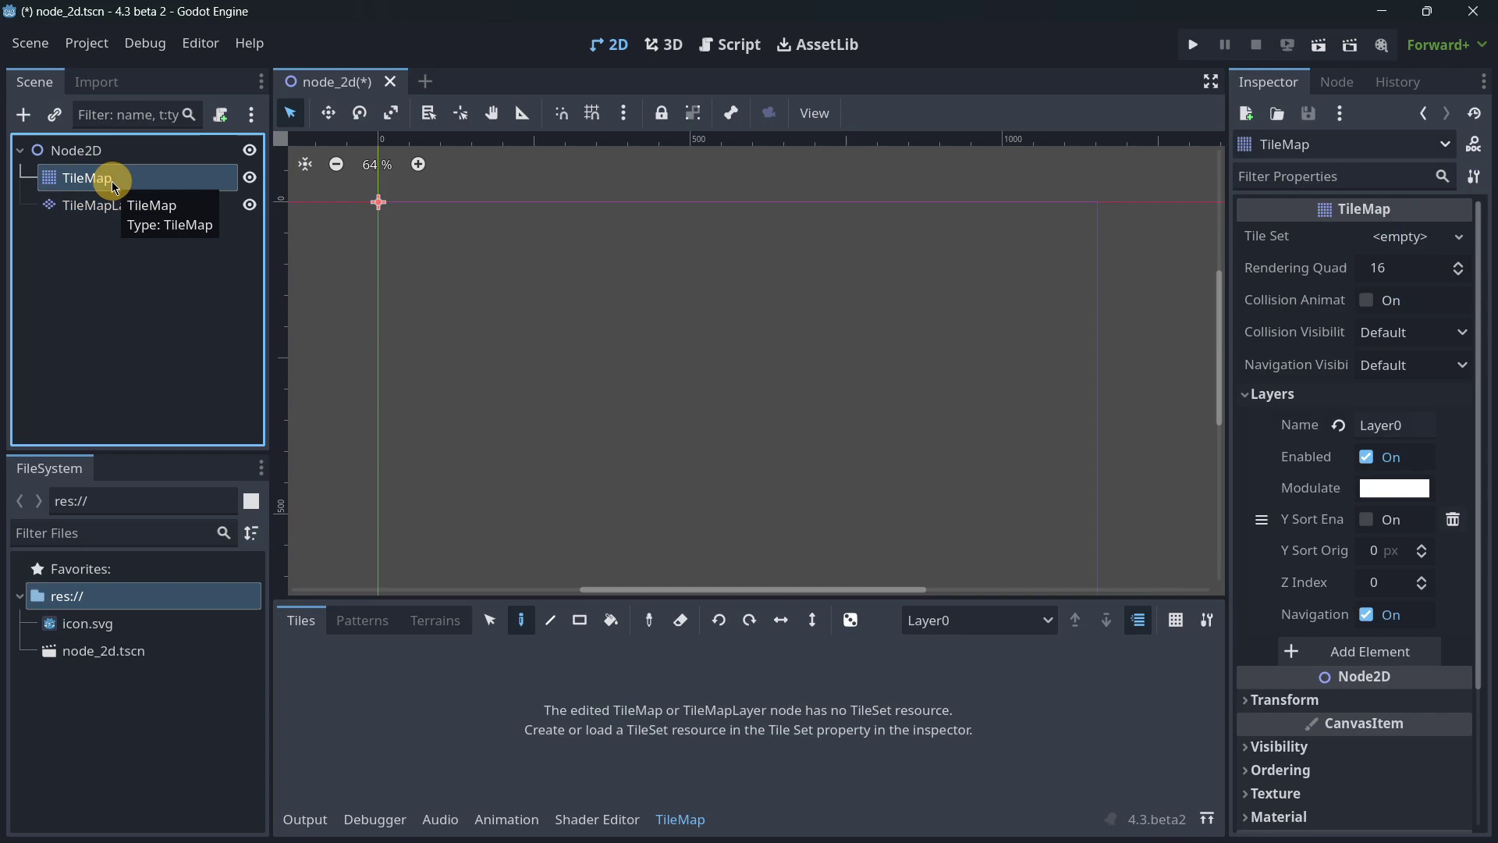
{"action": "left_click", "coordinate": [125, 206]}
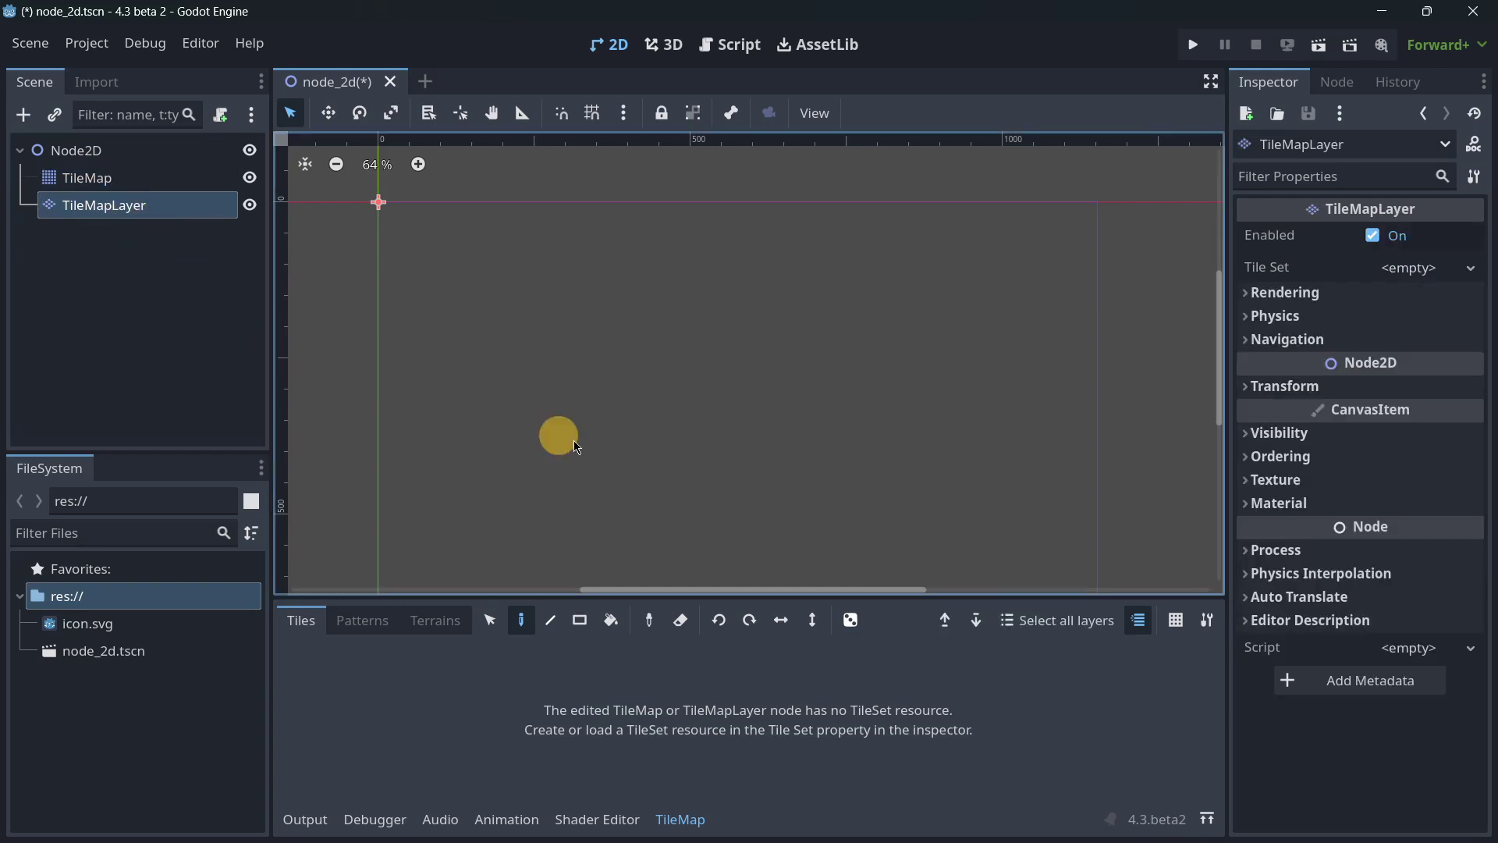
{"action": "left_click", "coordinate": [142, 184]}
{"action": "left_click", "coordinate": [117, 199]}
{"action": "left_click", "coordinate": [112, 186]}
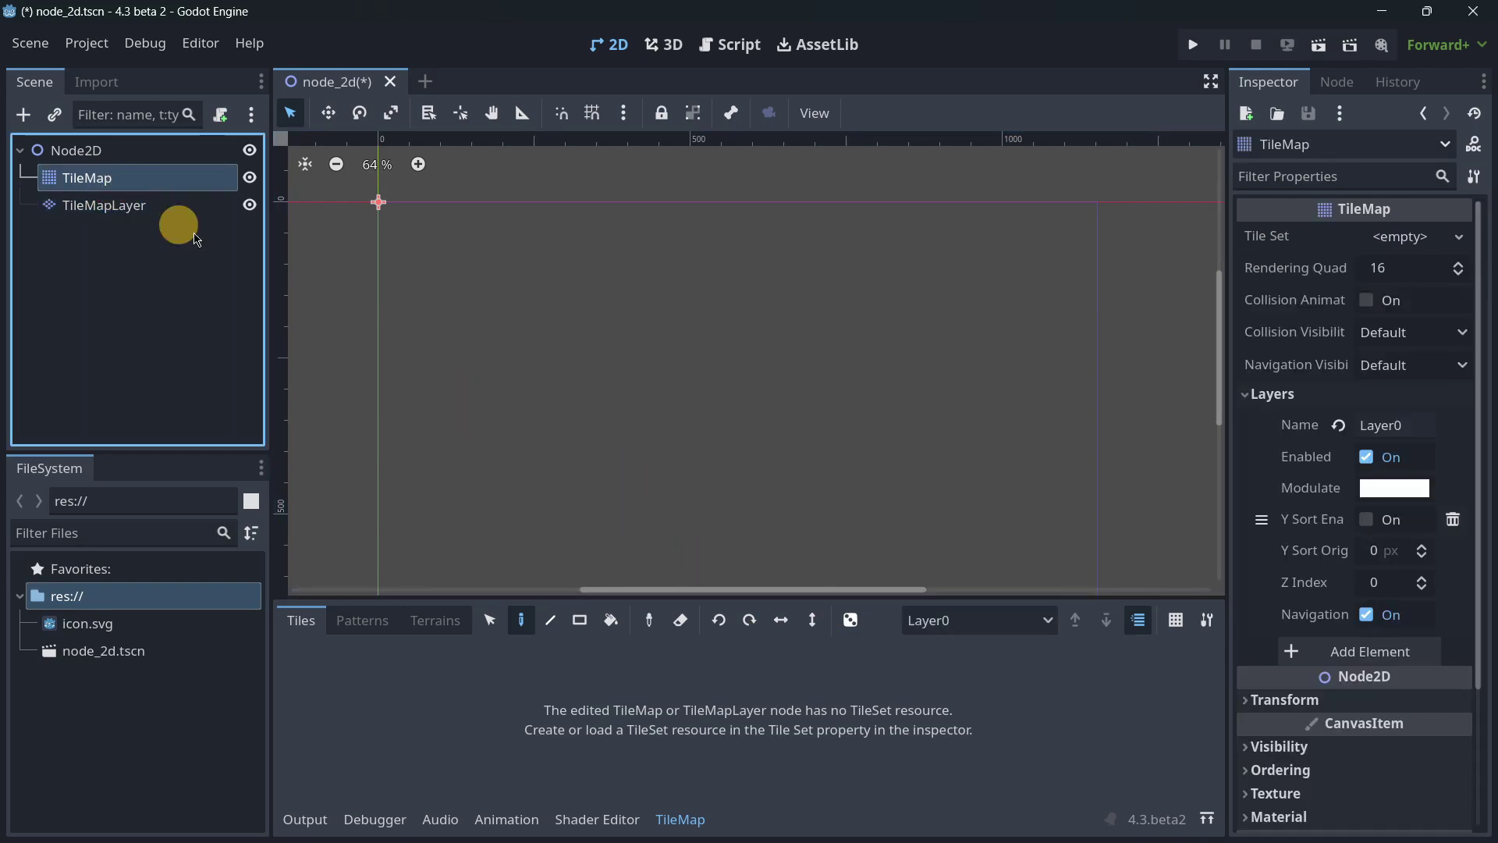
{"action": "left_click", "coordinate": [979, 620]}
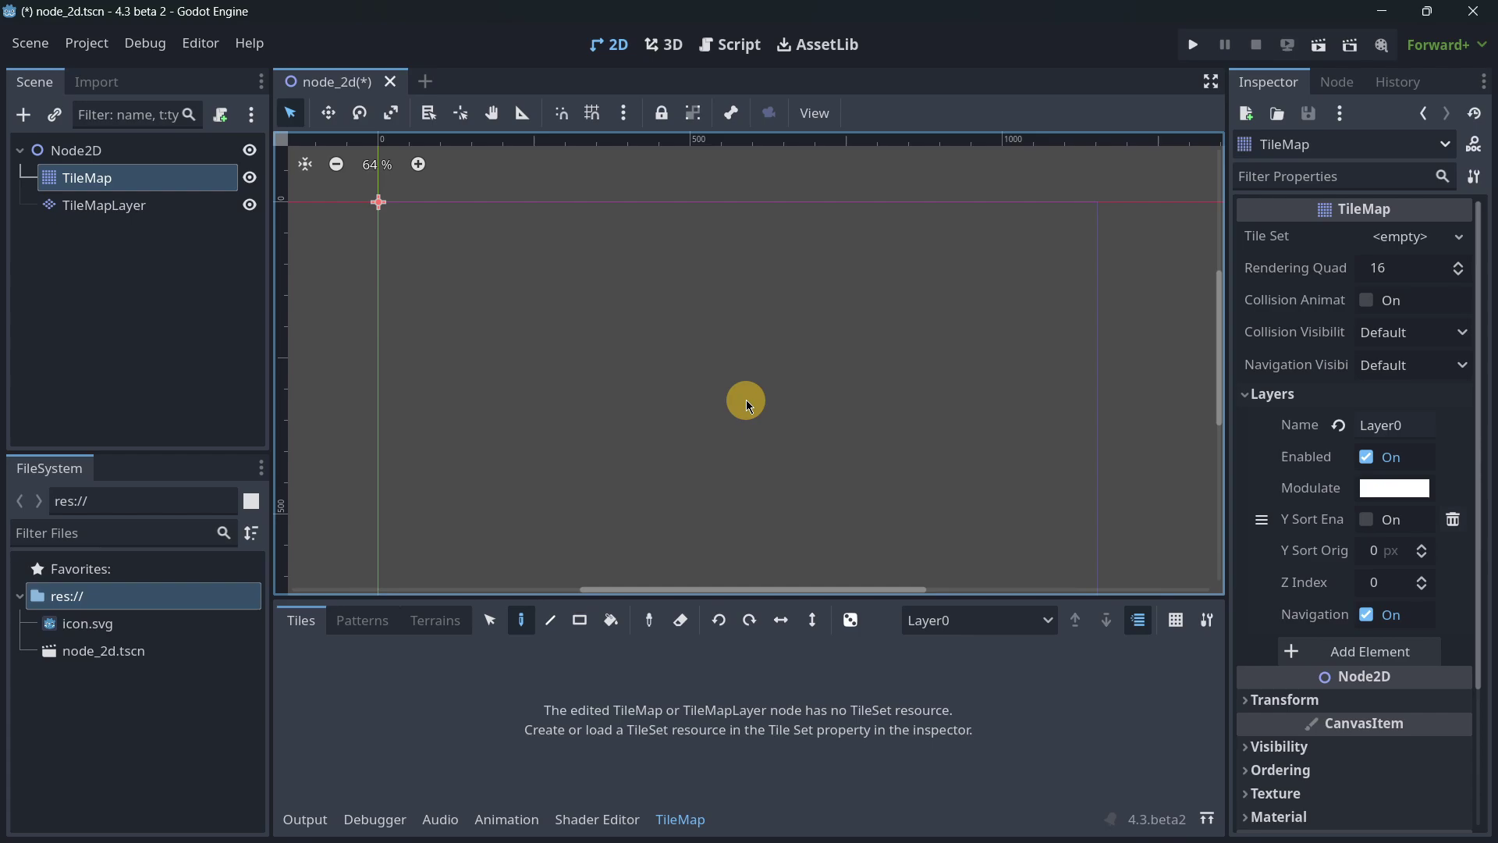
Step: Add TileMap layers and name them Background, Foreground and Plants
{"action": "left_click", "coordinate": [1298, 649]}
{"action": "scroll", "coordinate": [1328, 538], "scroll_direction": "down", "scroll_amount": 3}
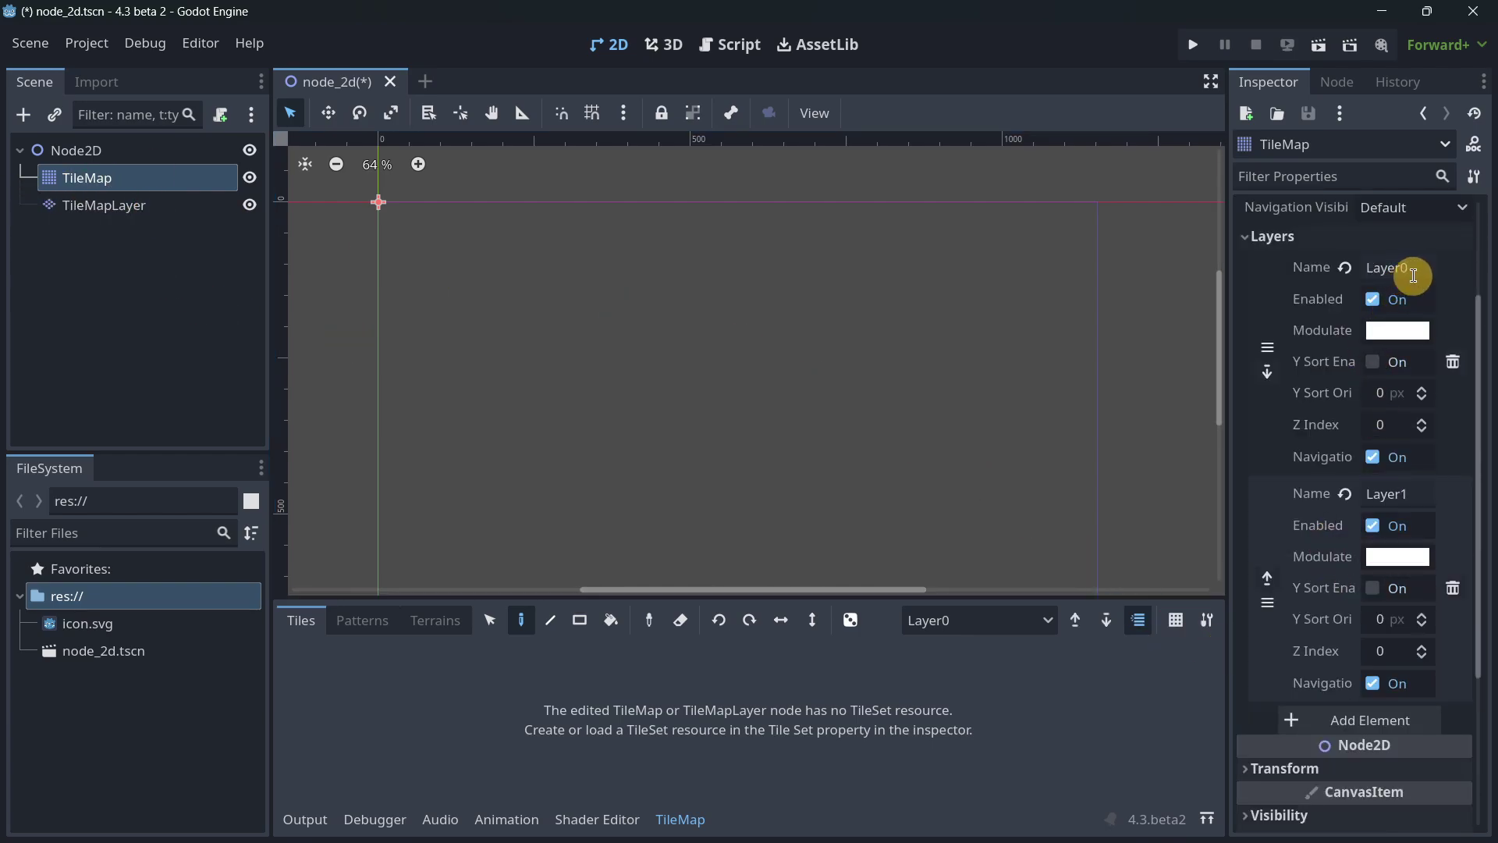
{"action": "double_click", "coordinate": [1414, 275]}
{"action": "type", "text": "Backgroun"}
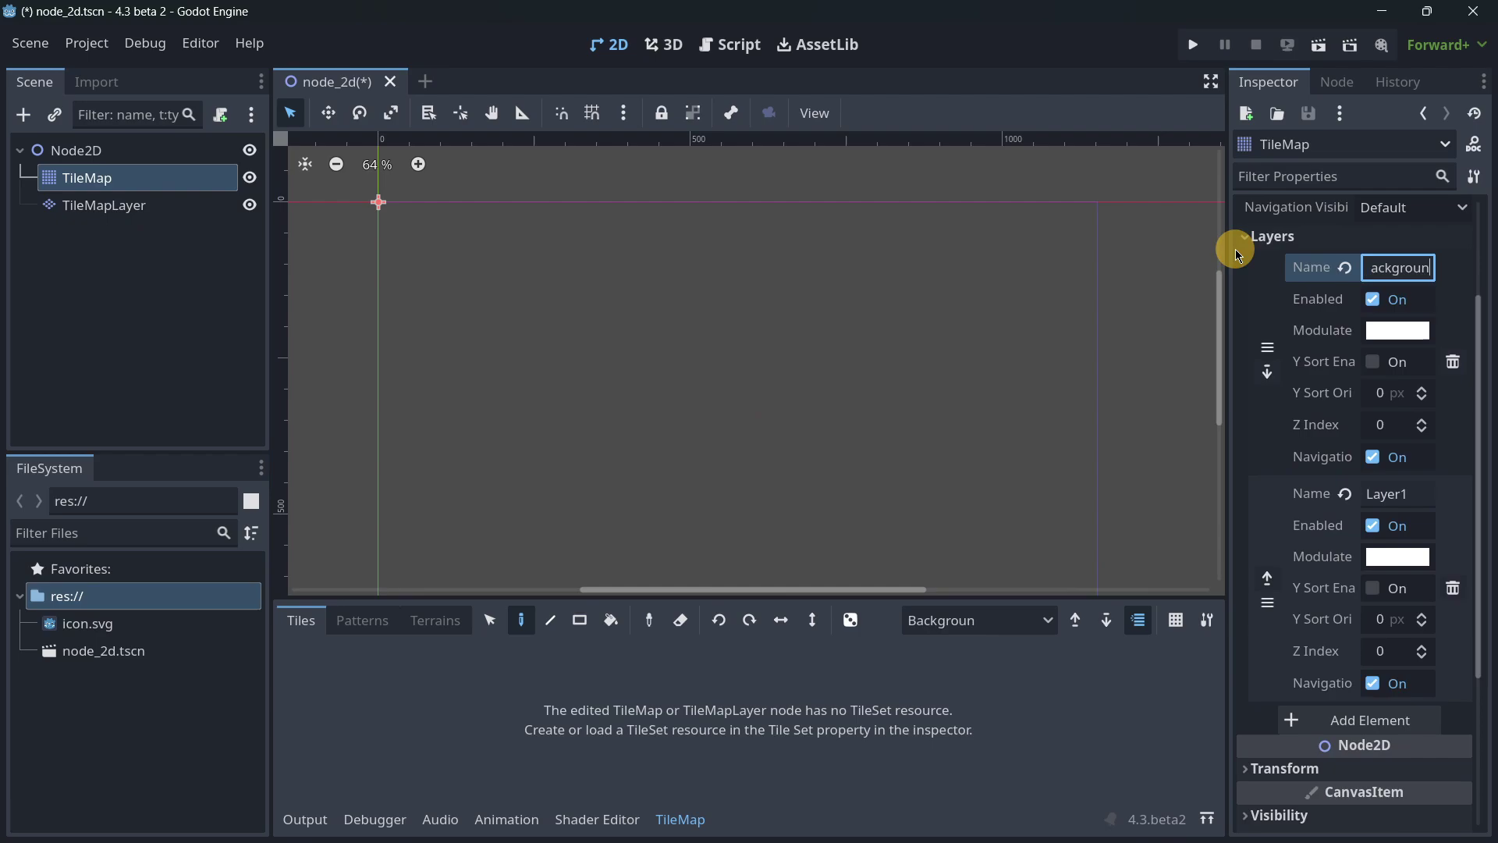
{"action": "type", "text": "d"}
{"action": "double_click", "coordinate": [1408, 502]}
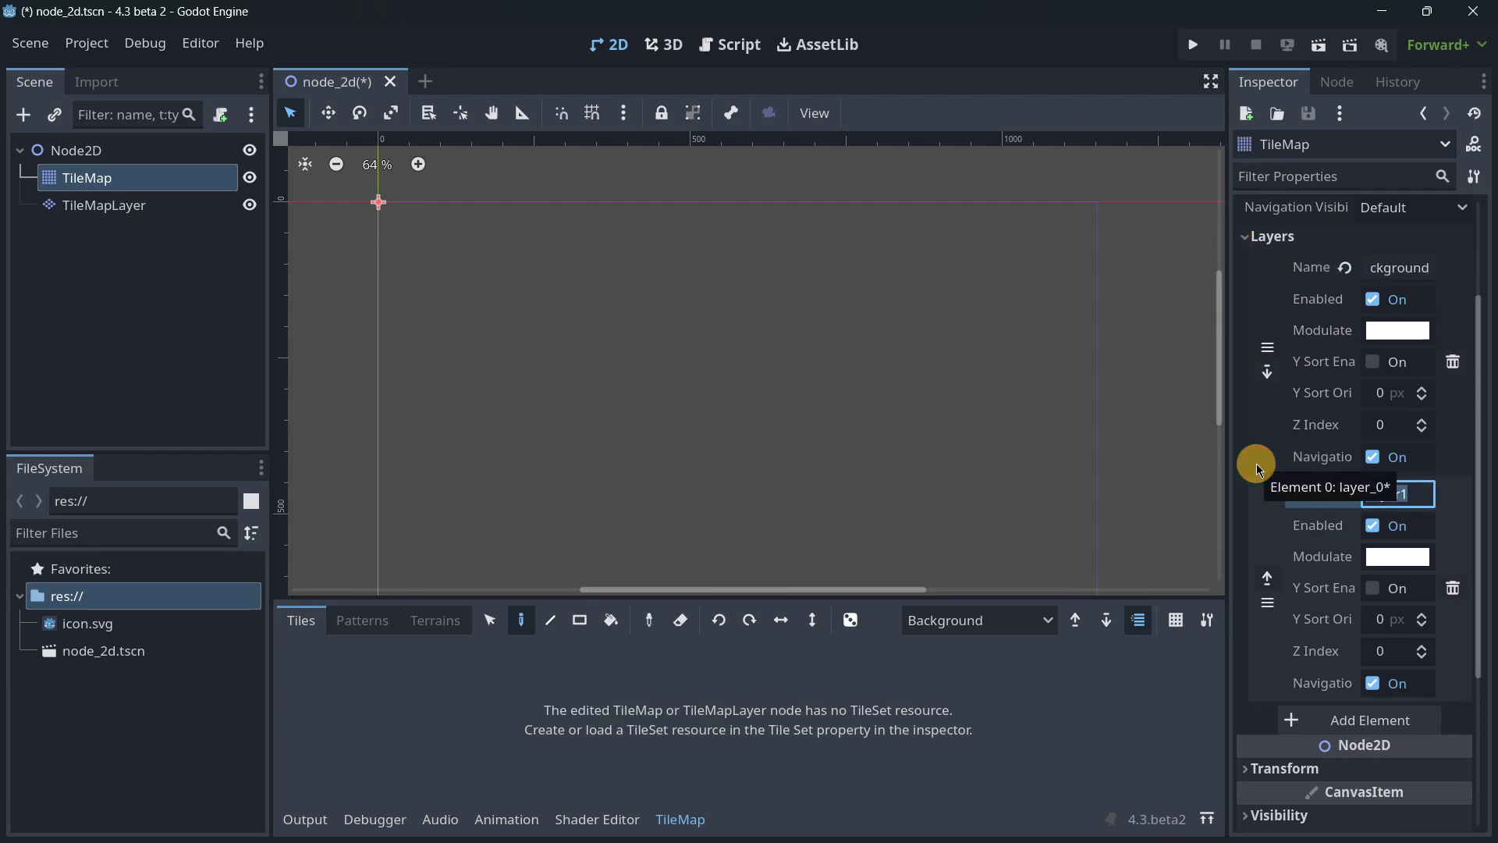
{"action": "type", "text": "Foreground"}
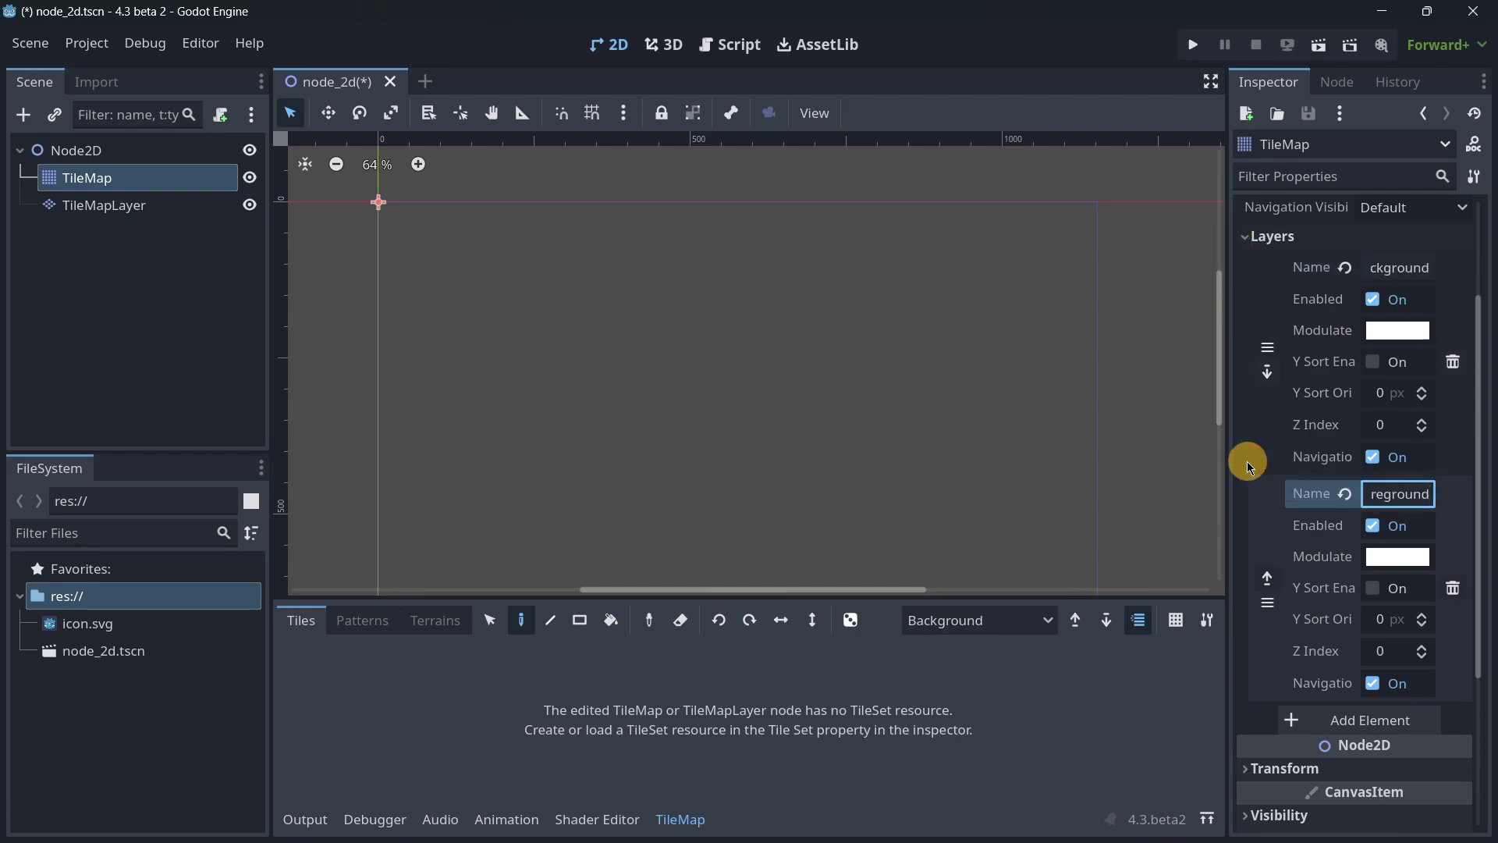
{"action": "left_click", "coordinate": [1288, 718]}
{"action": "double_click", "coordinate": [1408, 719]}
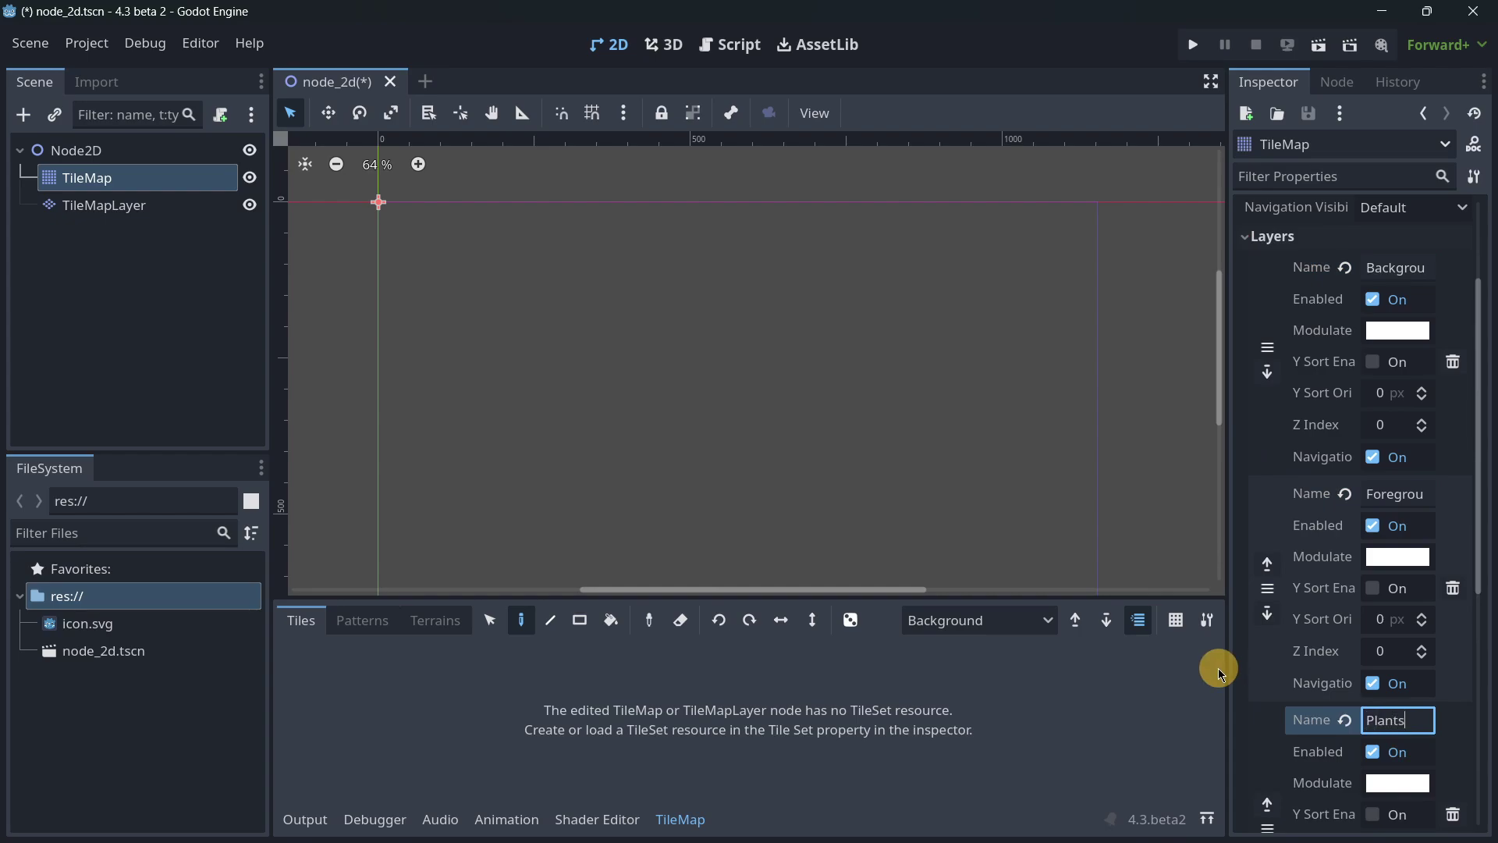
{"action": "type", "text": "Plants"}
Step: Reselect the TileMap and try extracting its layers into separate TileMapLayer nodes
{"action": "left_click", "coordinate": [134, 316]}
{"action": "left_click", "coordinate": [117, 187]}
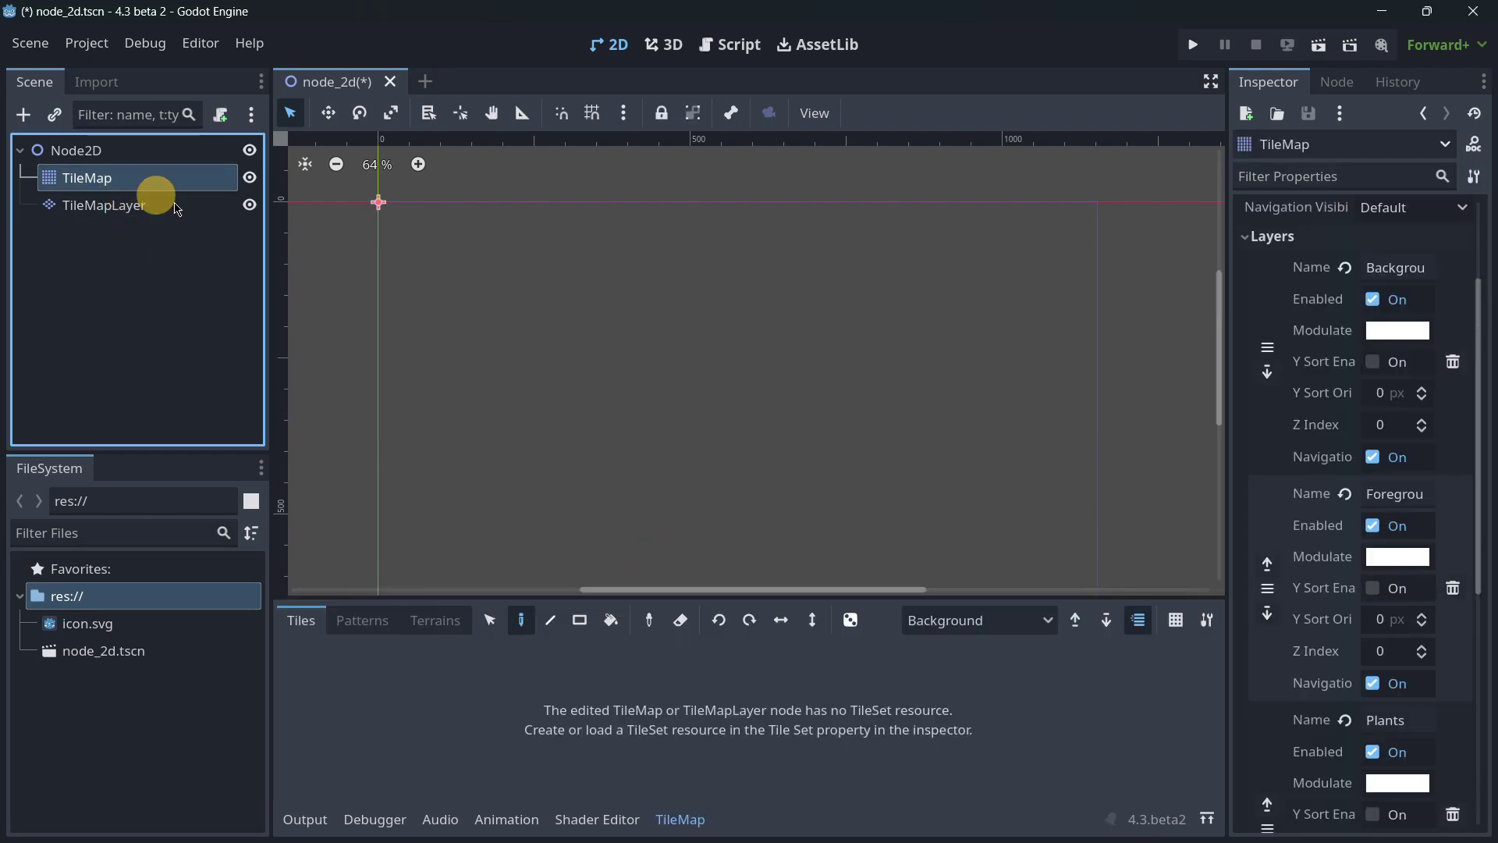
{"action": "scroll", "coordinate": [1327, 468], "scroll_direction": "down", "scroll_amount": 5}
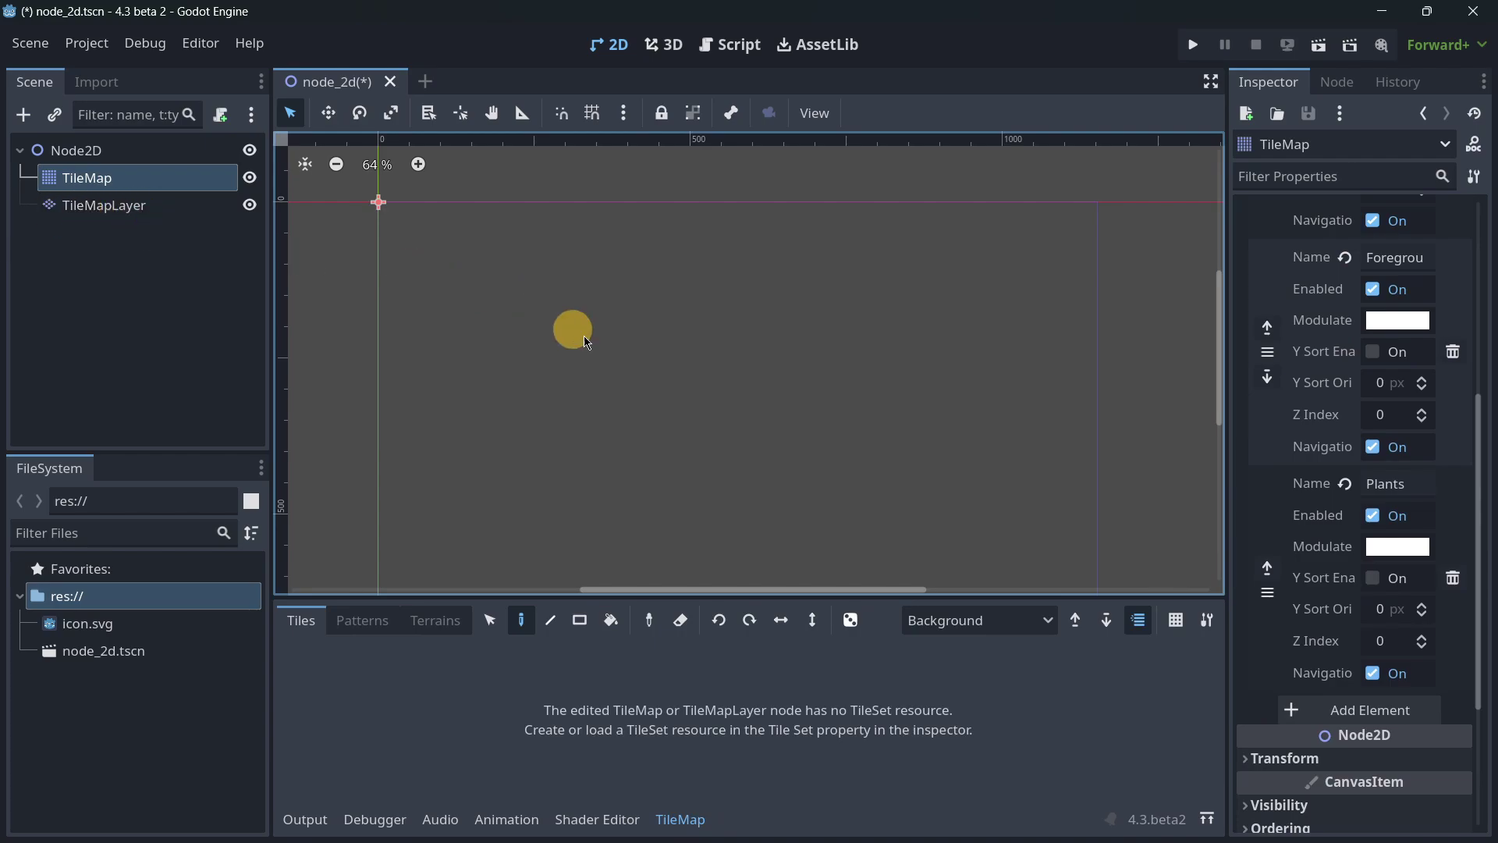
{"action": "left_click", "coordinate": [1207, 624]}
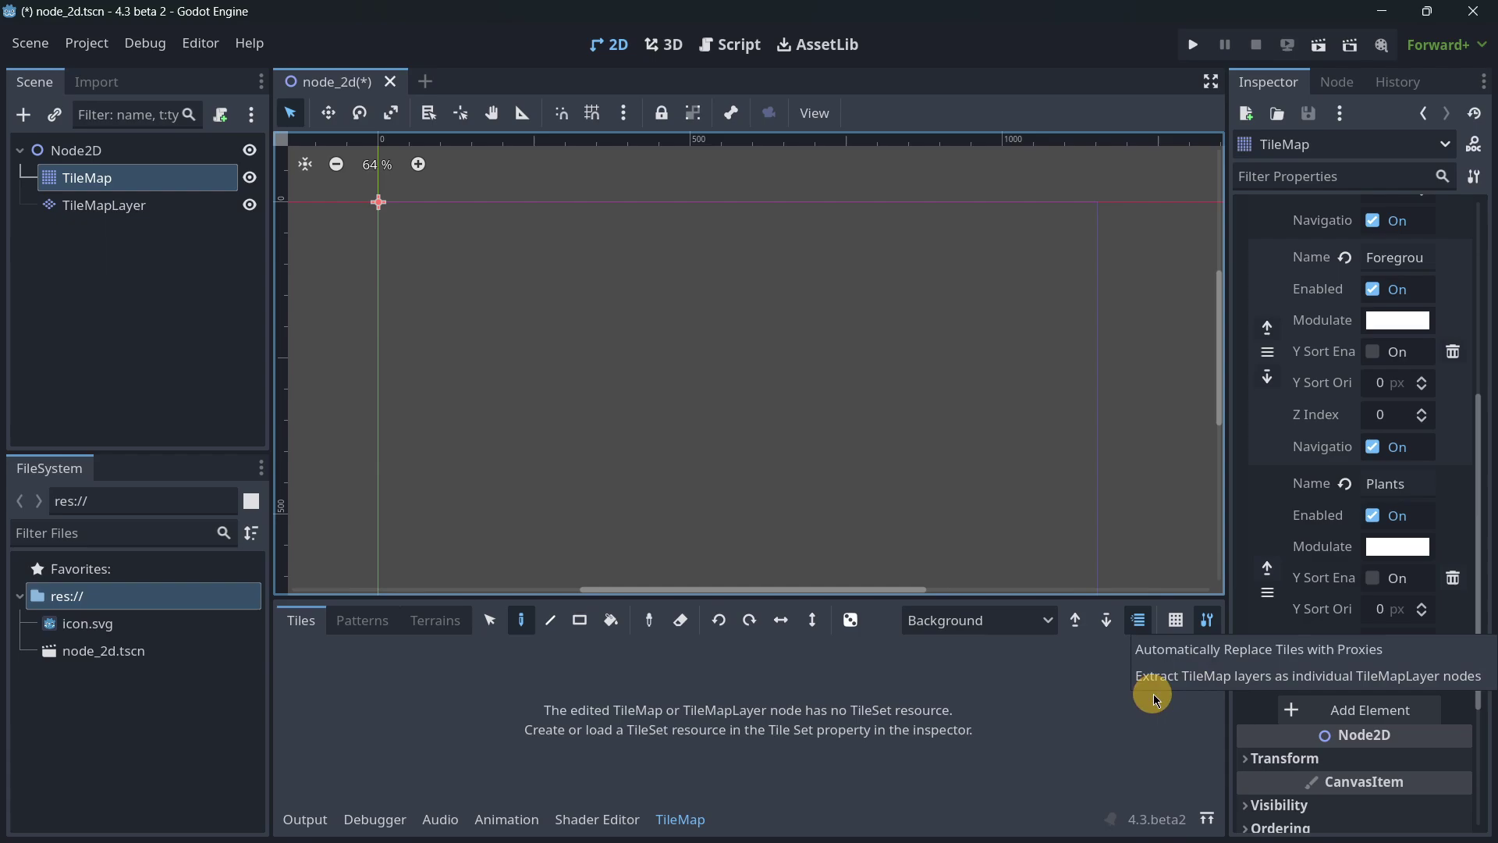
{"action": "left_click", "coordinate": [1172, 677]}
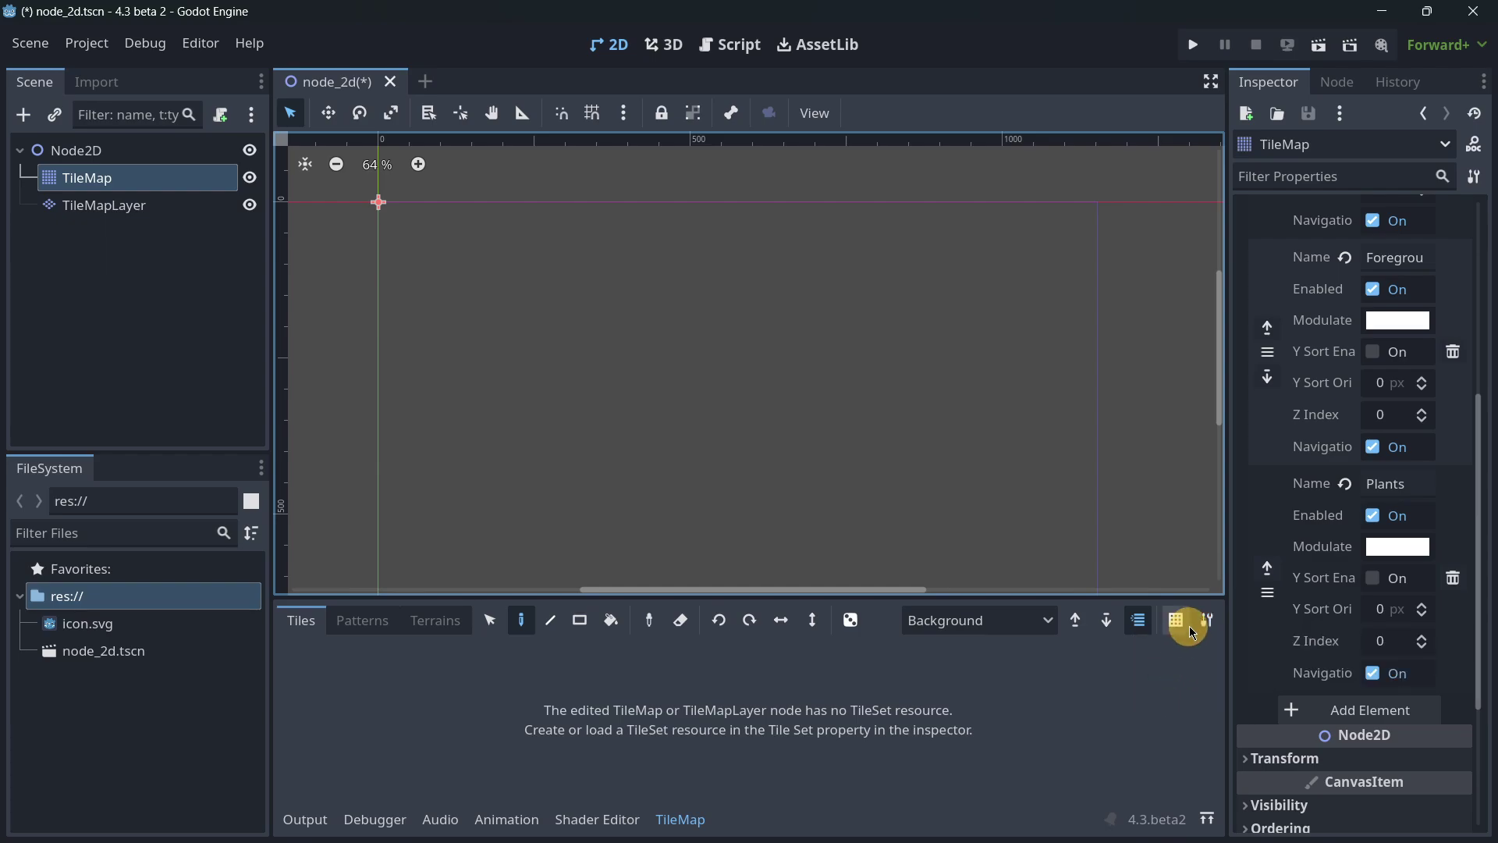
{"action": "left_click", "coordinate": [1206, 622]}
{"action": "left_click", "coordinate": [1185, 672]}
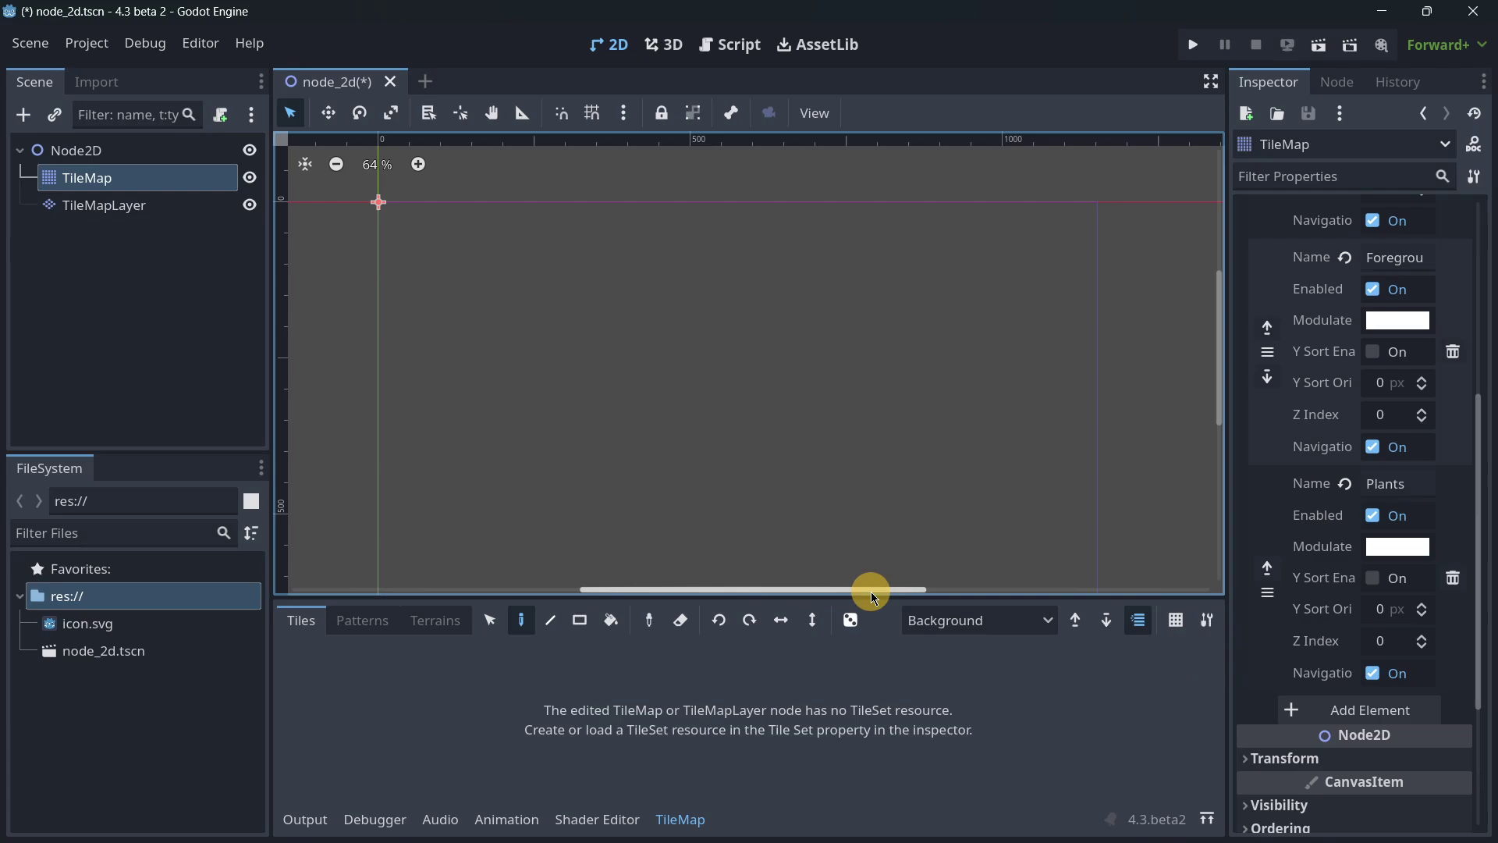
{"action": "left_click", "coordinate": [115, 185]}
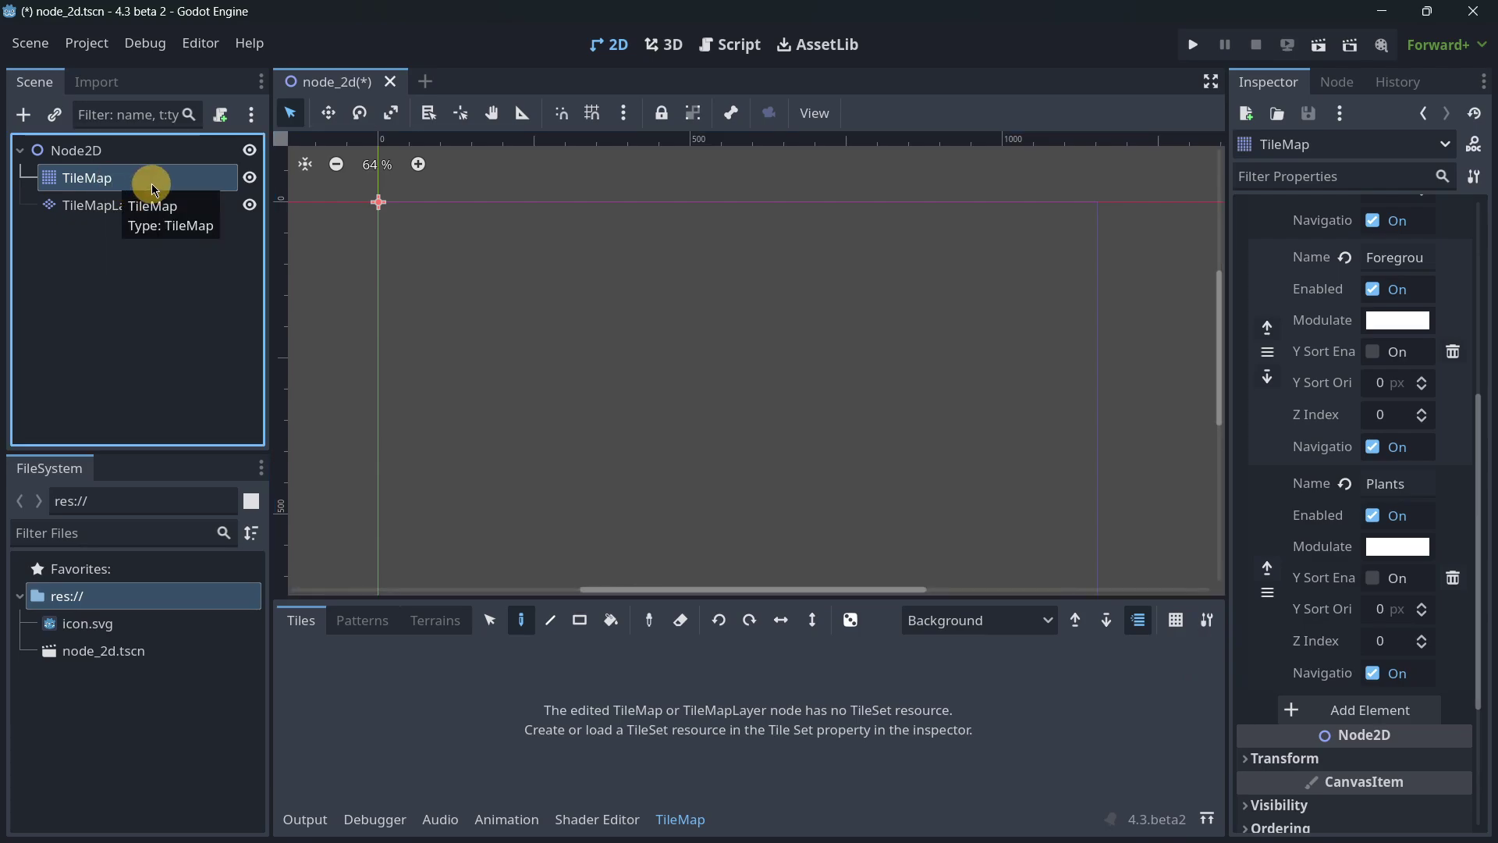
{"action": "scroll", "coordinate": [1272, 374], "scroll_direction": "up", "scroll_amount": 5}
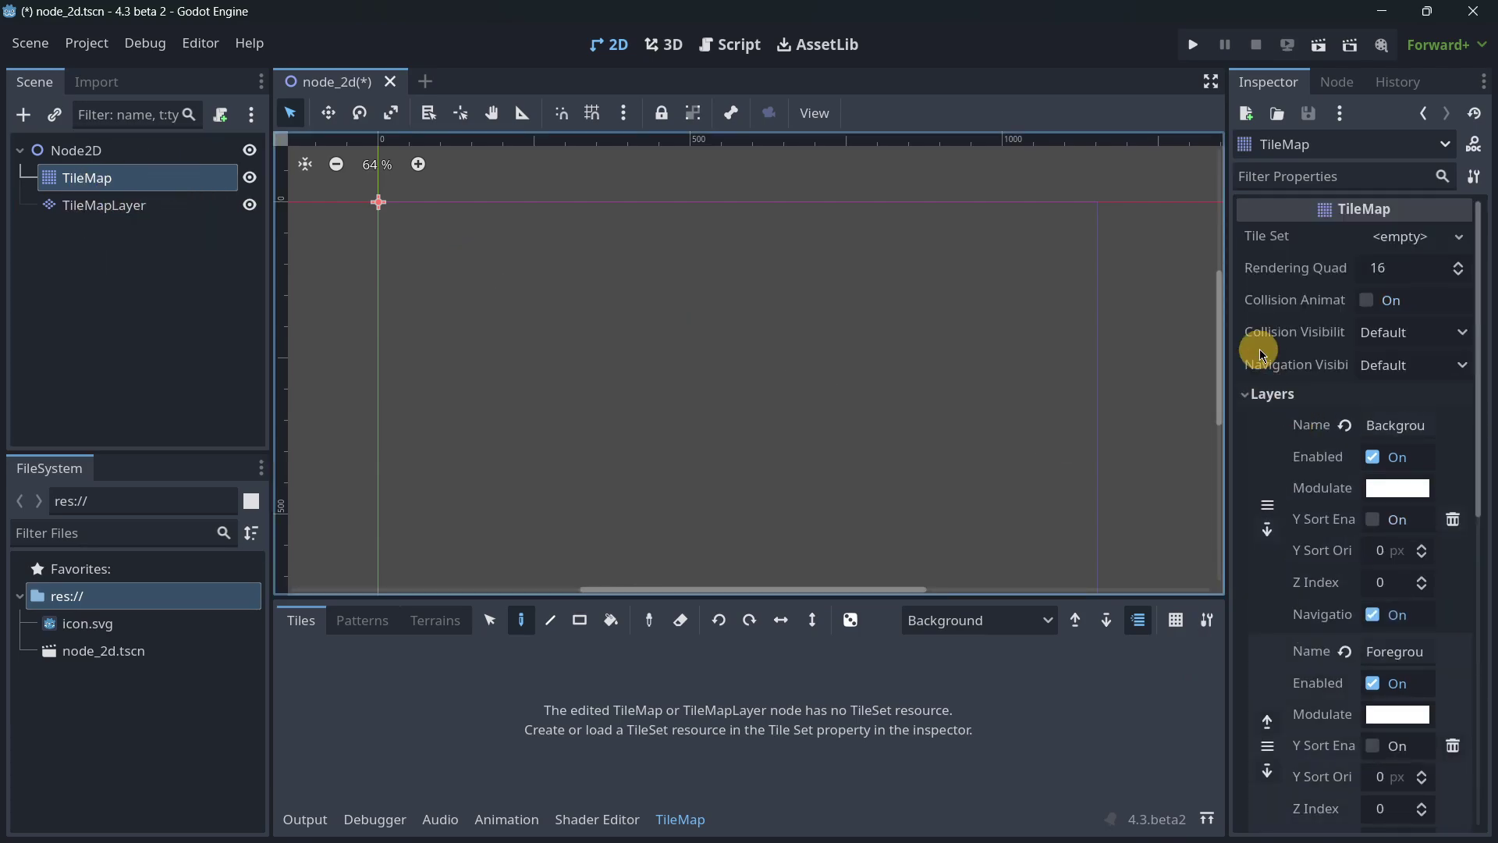
Step: Assign a New TileSet to the TileMap and add icon.svg as an auto-created atlas
{"action": "left_click", "coordinate": [1385, 238]}
{"action": "left_click", "coordinate": [1402, 262]}
{"action": "left_click", "coordinate": [1397, 236]}
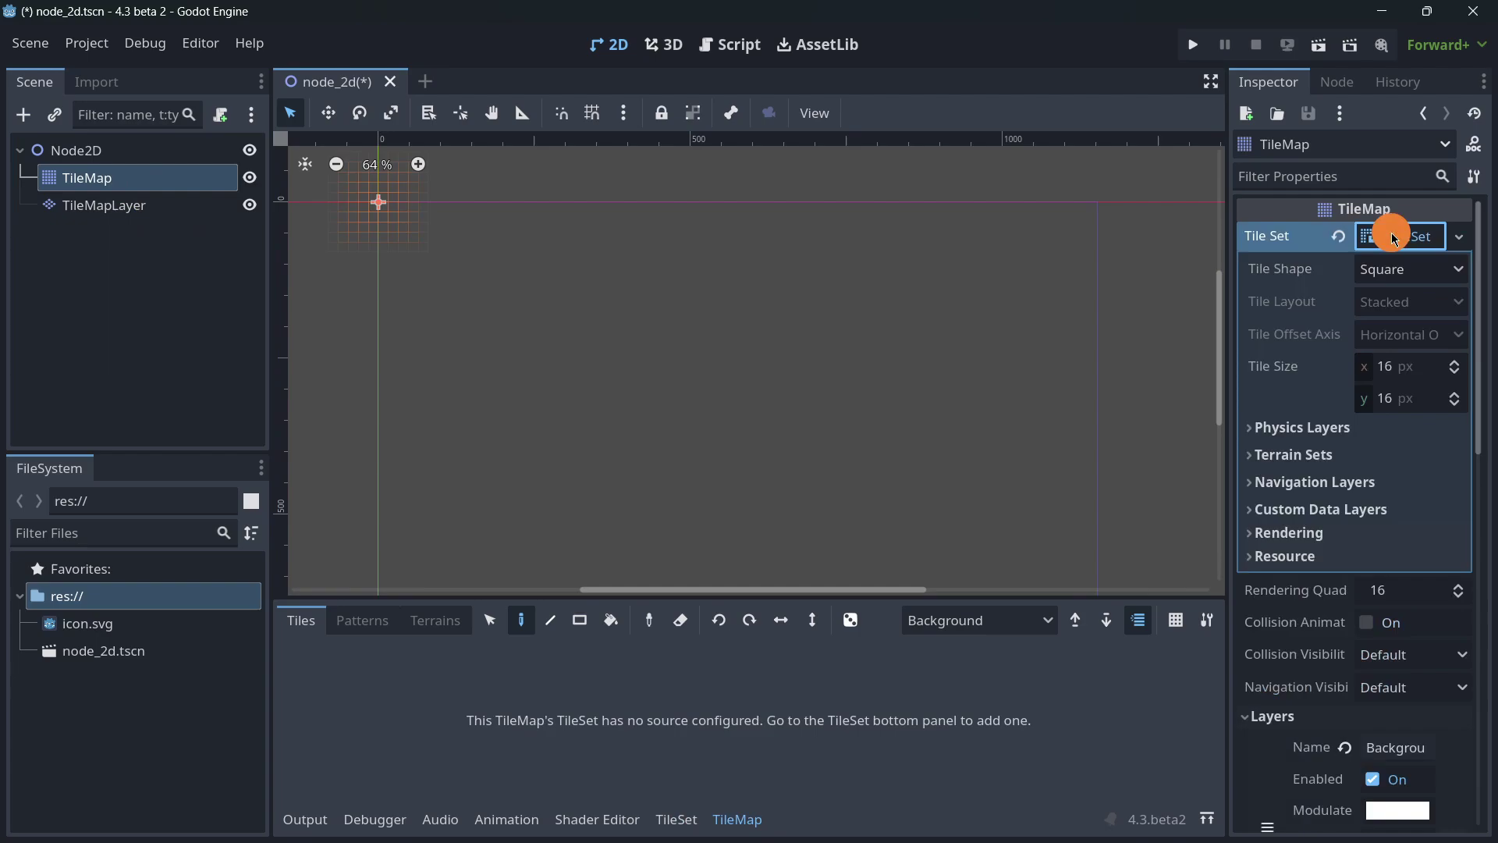
{"action": "left_click", "coordinate": [678, 821]}
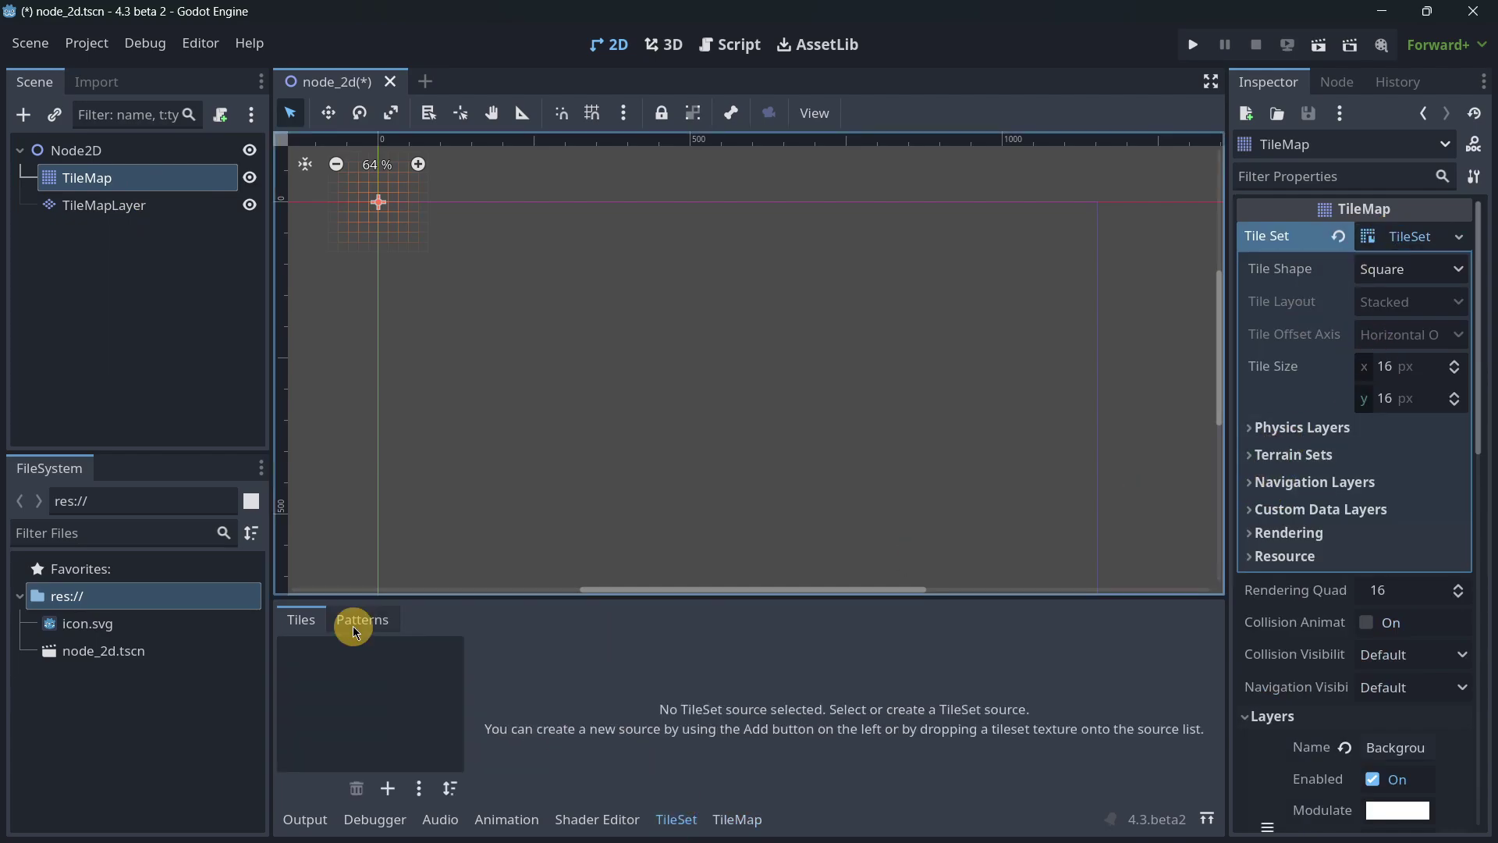
{"action": "left_click_drag", "start_coordinate": [78, 624], "coordinate": [375, 694]}
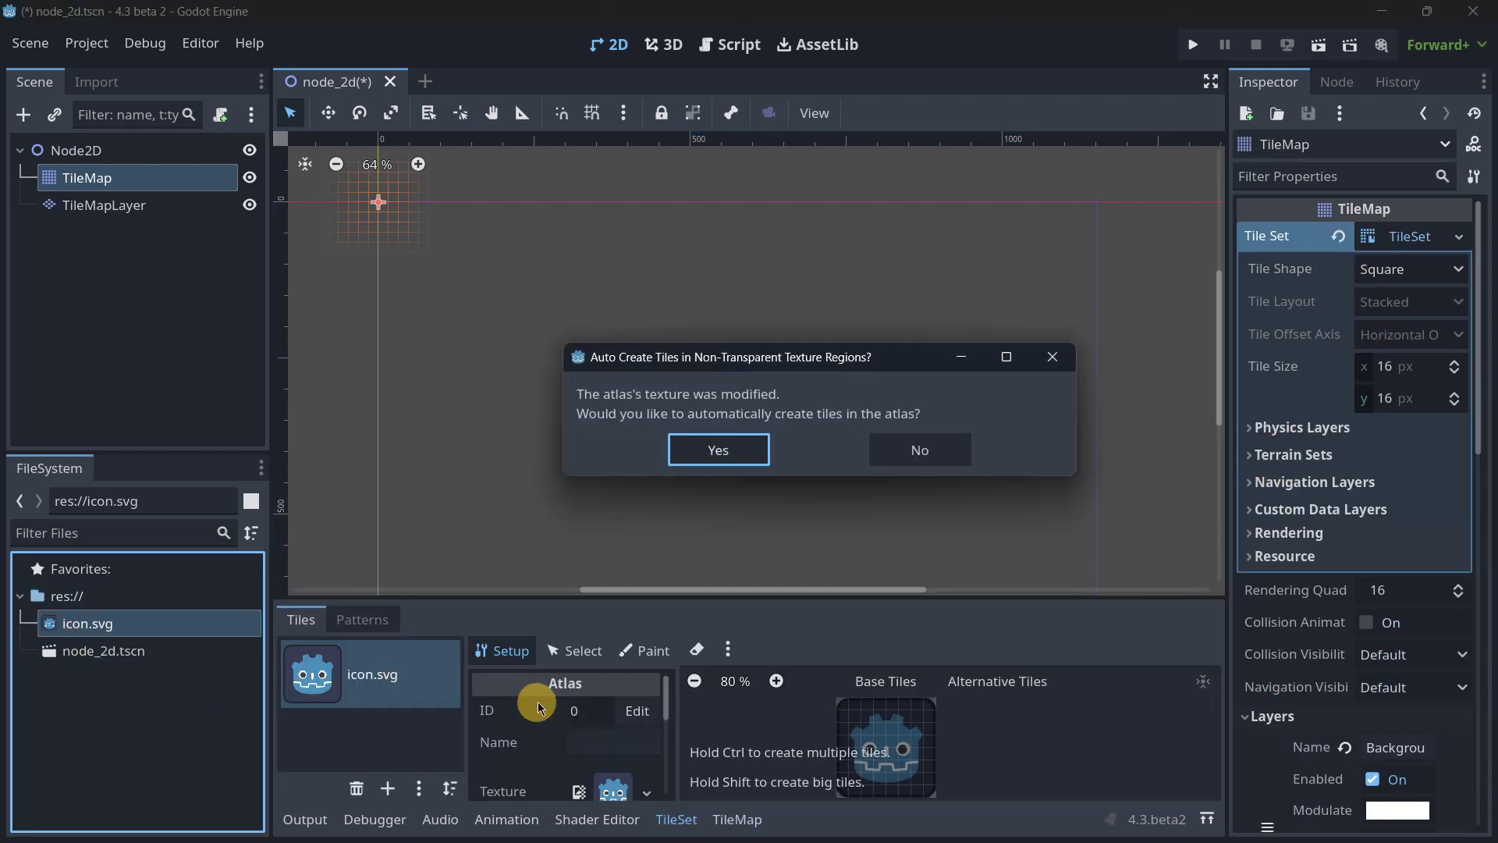
{"action": "left_click", "coordinate": [718, 449]}
{"action": "scroll", "coordinate": [575, 726], "scroll_direction": "down", "scroll_amount": 1}
{"action": "double_click", "coordinate": [129, 630]}
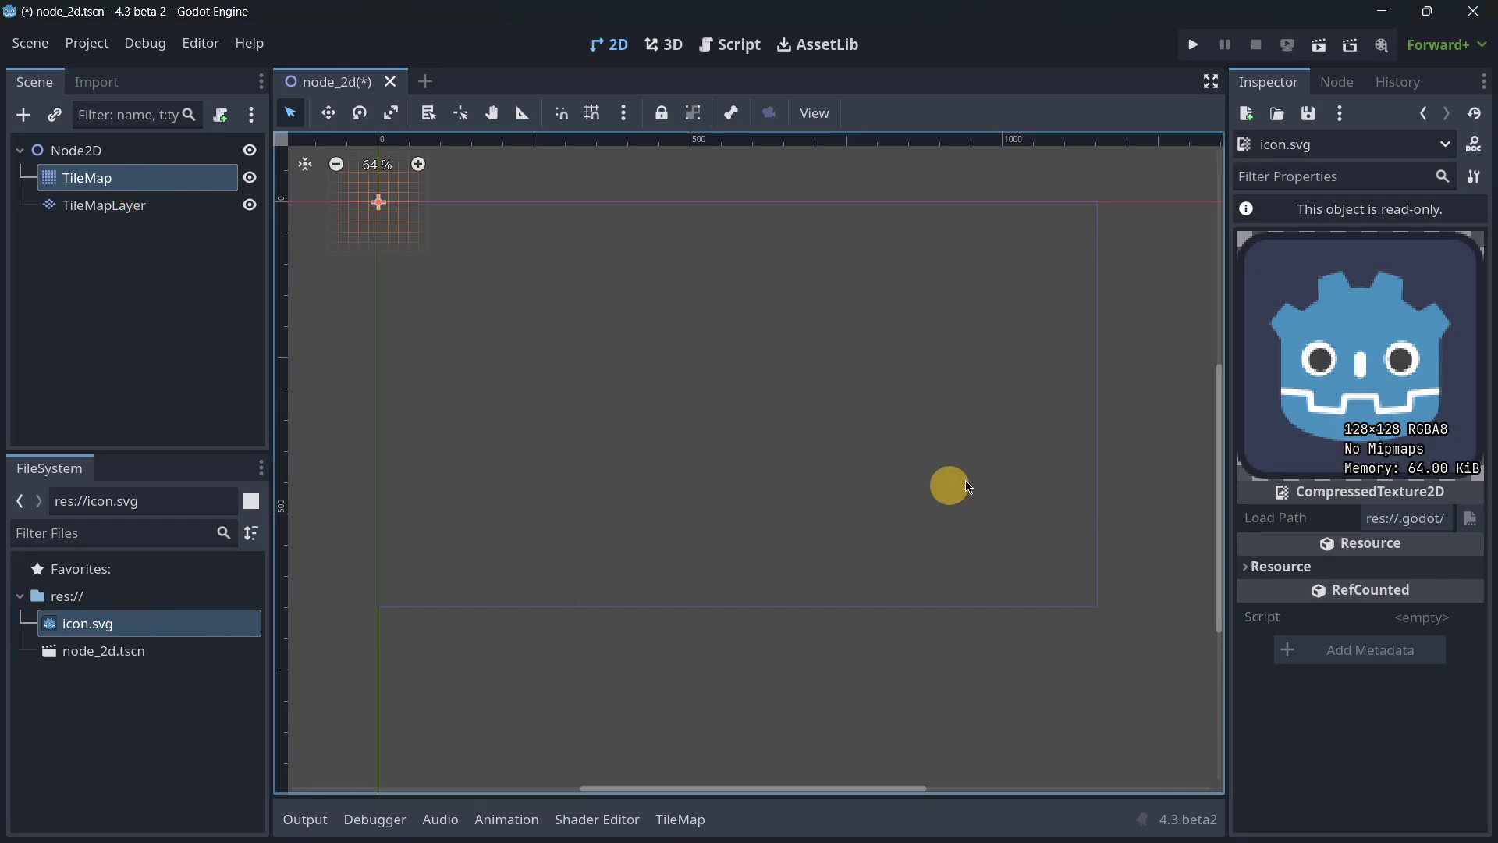
Step: Set the atlas texture region to 128 and the tile size to 128 × 128 px
{"action": "left_click", "coordinate": [172, 186]}
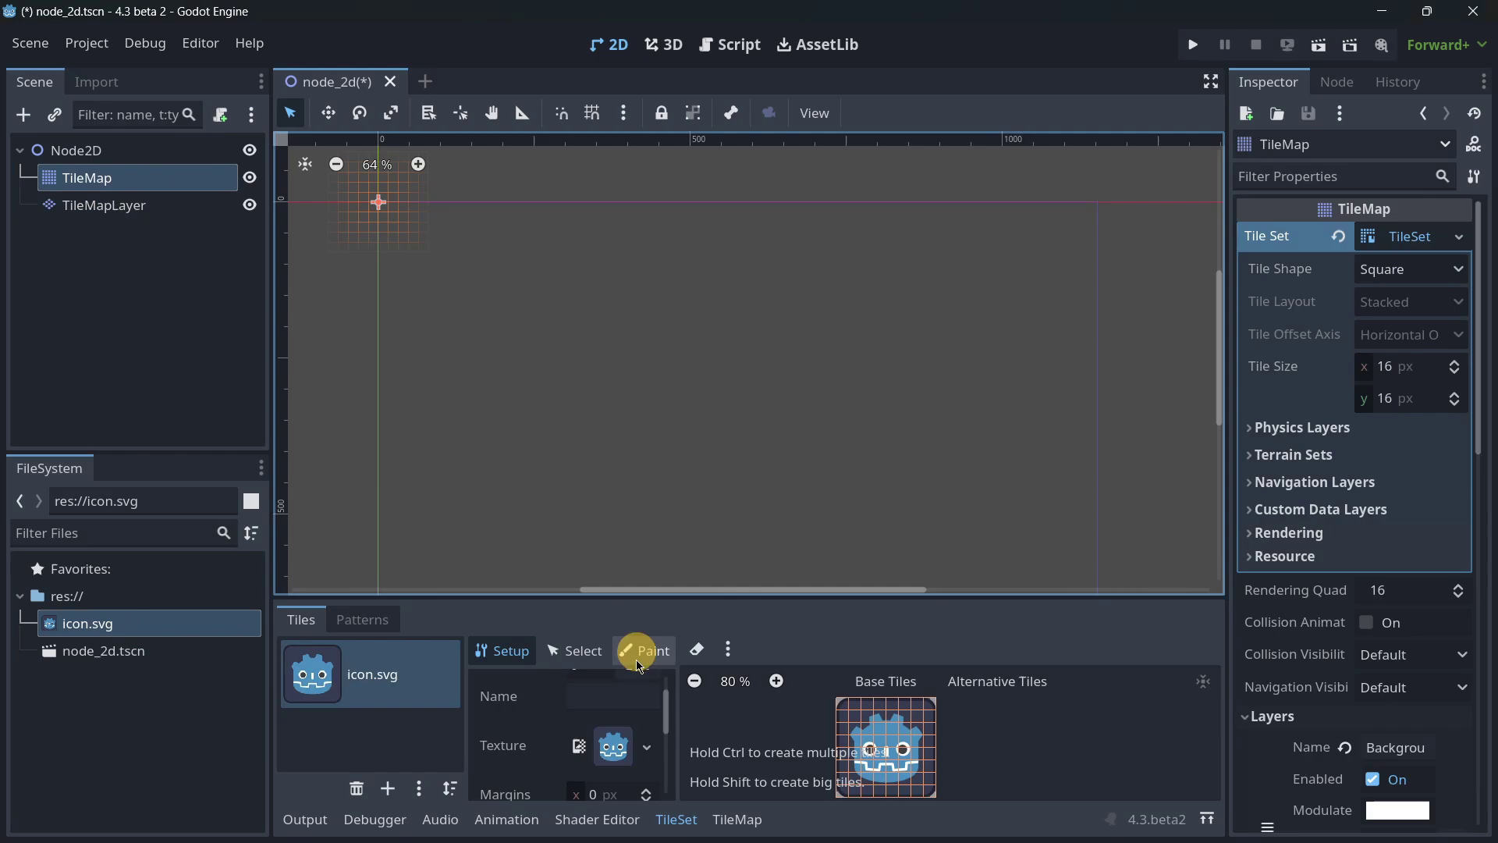
{"action": "scroll", "coordinate": [536, 687], "scroll_direction": "down", "scroll_amount": 4}
{"action": "left_click", "coordinate": [615, 736]}
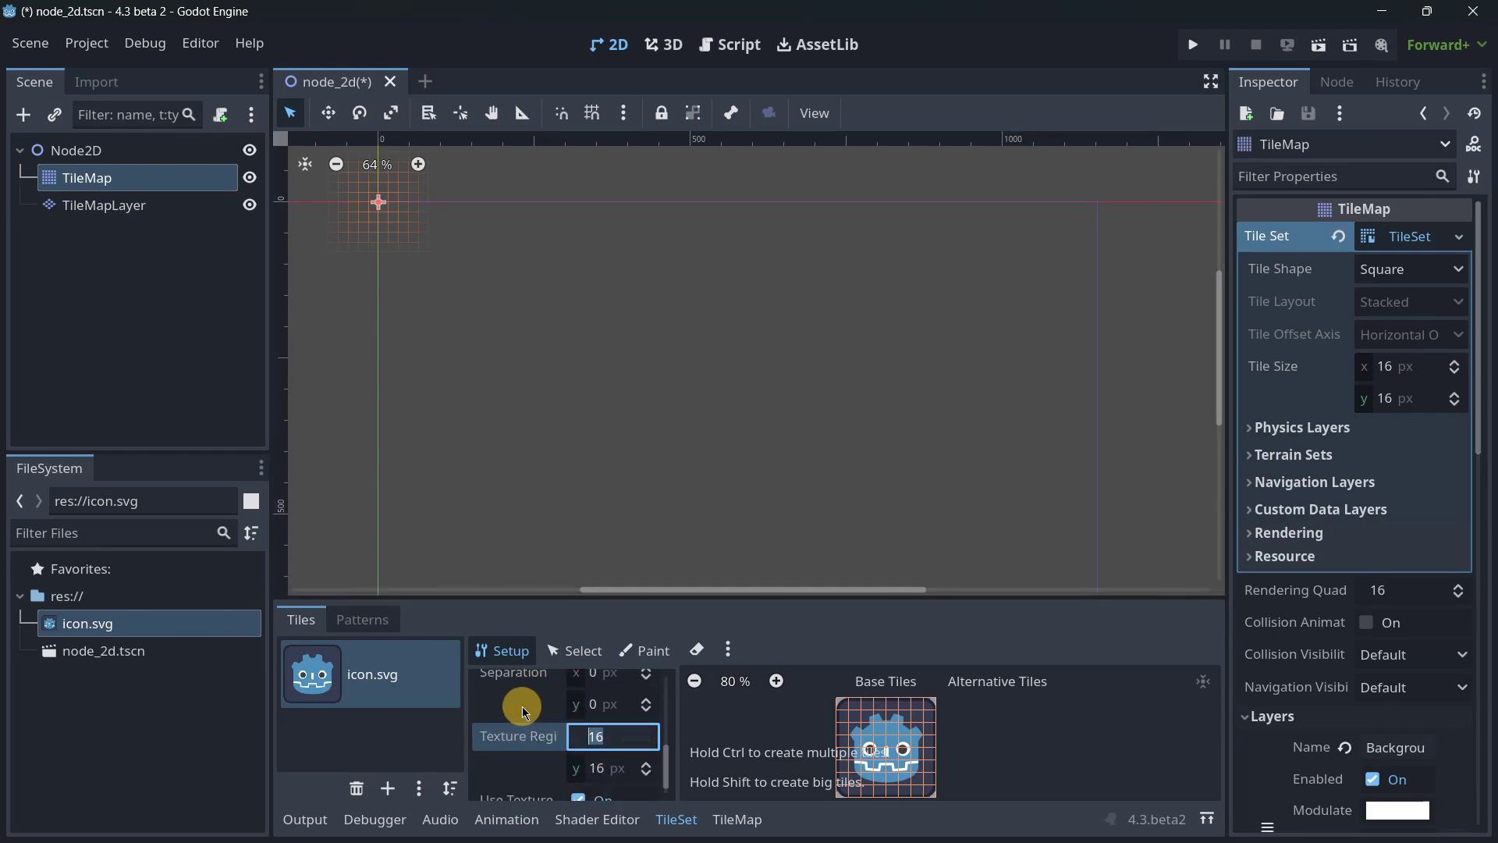
{"action": "type", "text": "128"}
{"action": "key", "text": "Return"}
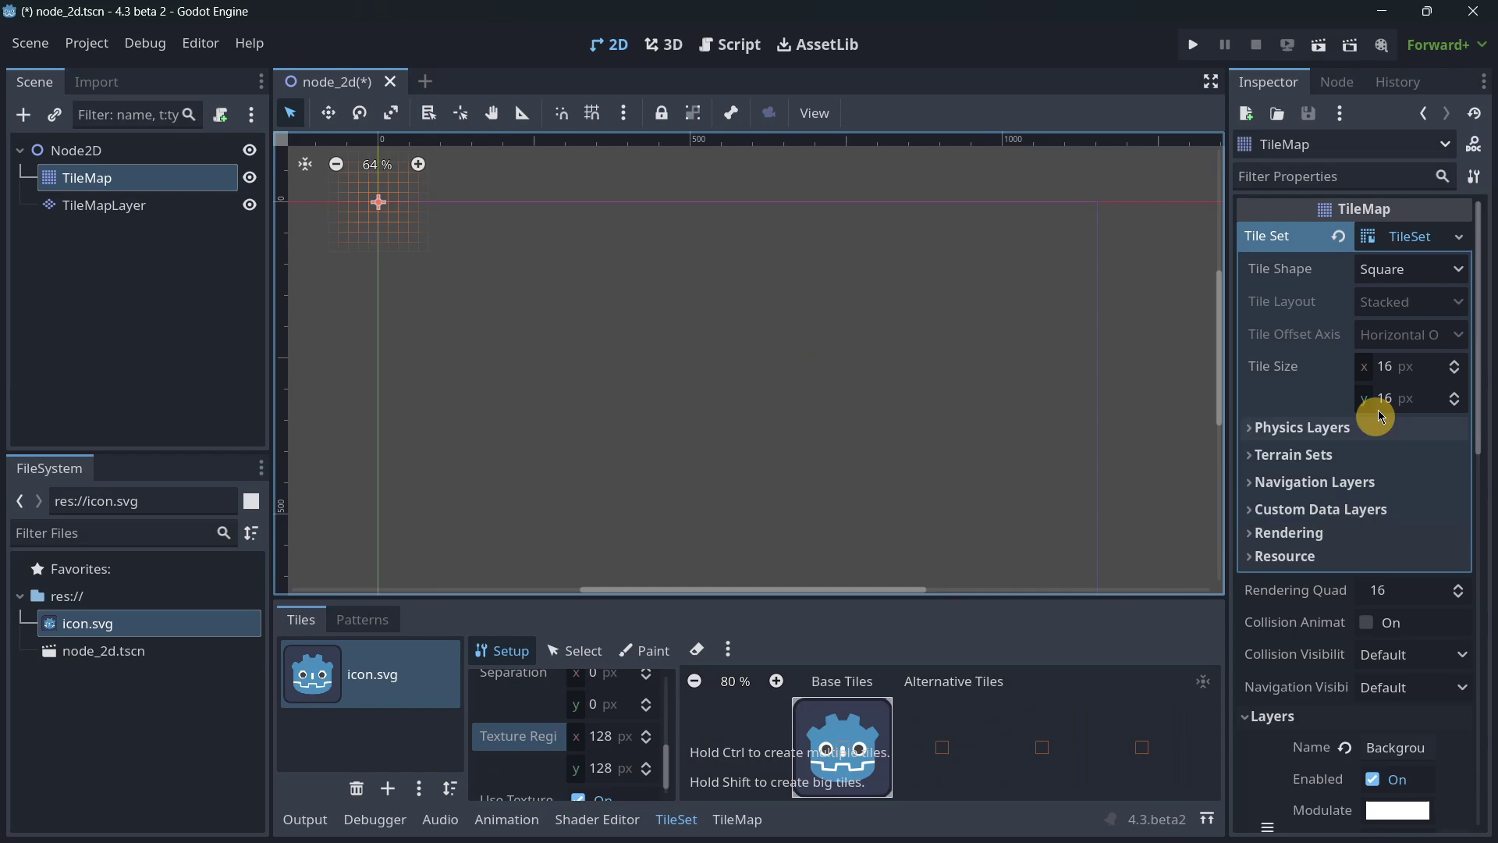
{"action": "left_click", "coordinate": [1385, 367]}
{"action": "type", "text": "128"}
{"action": "key", "text": "Tab"}
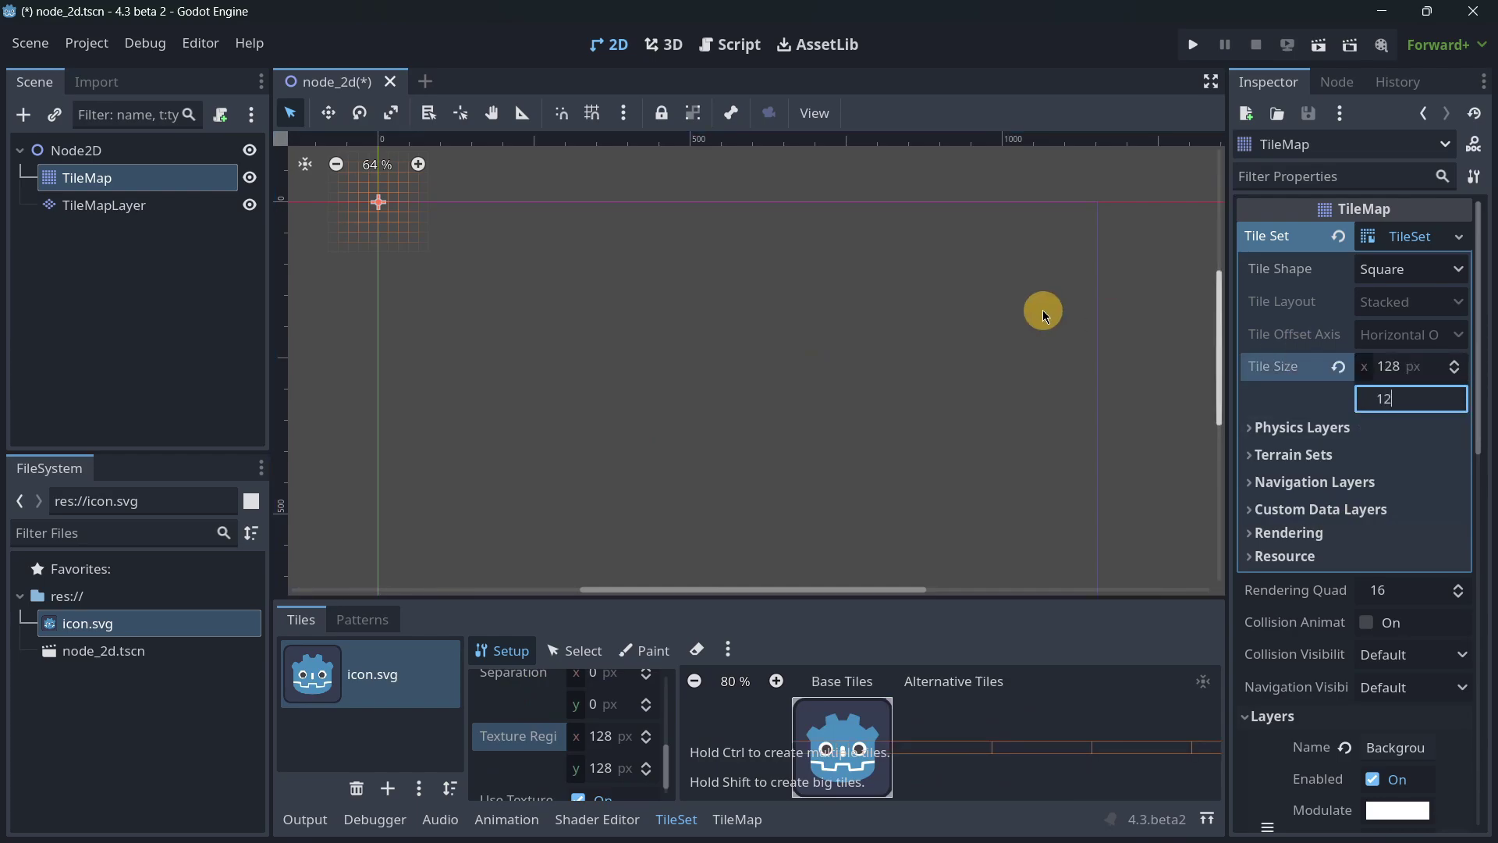
{"action": "type", "text": "12"}
{"action": "key", "text": "Return"}
{"action": "left_click", "coordinate": [1418, 395]}
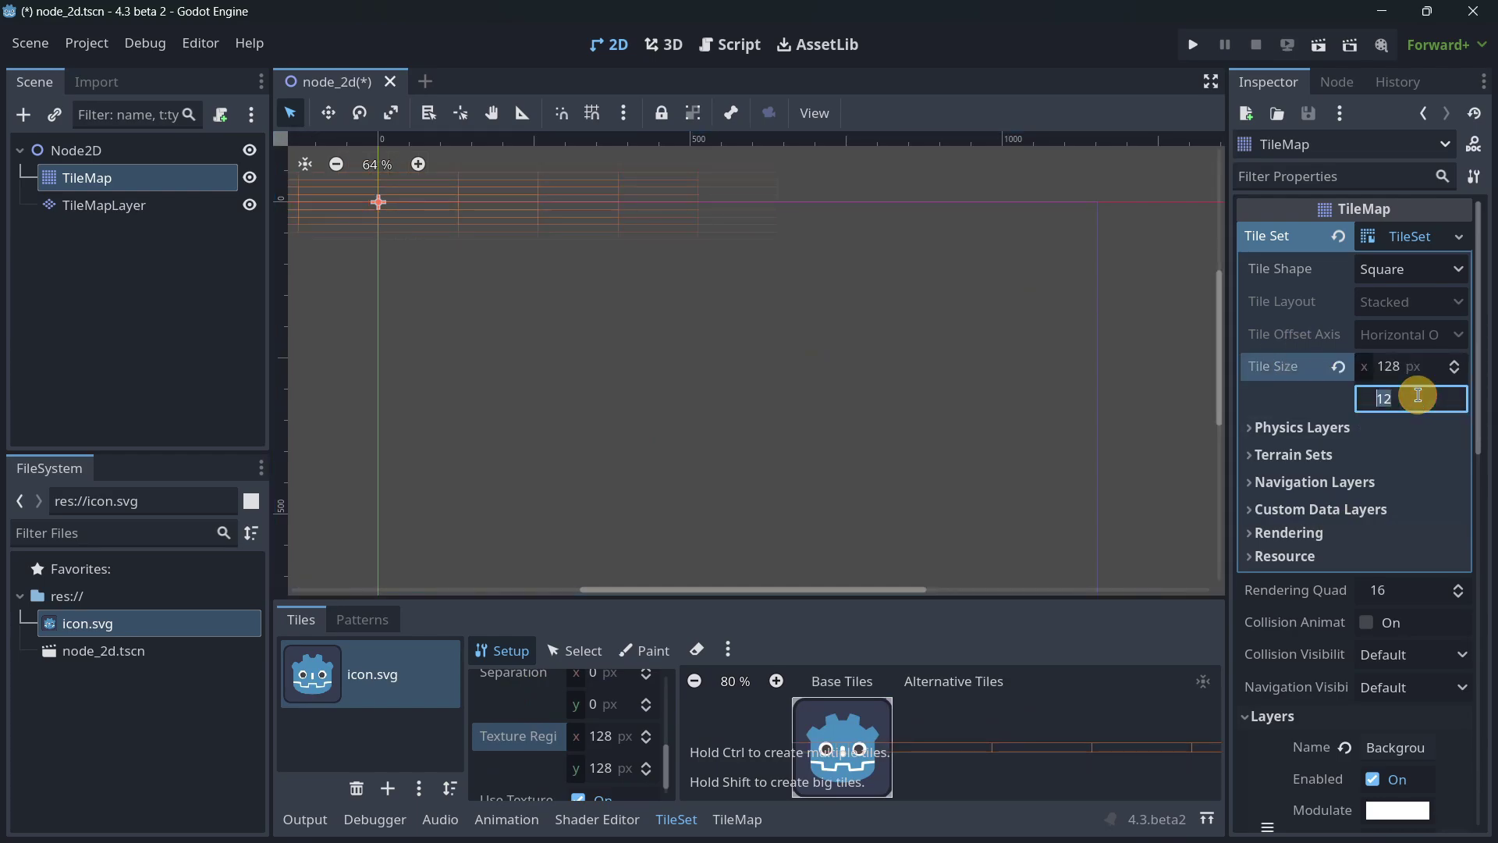
{"action": "type", "text": "128"}
{"action": "key", "text": "Return"}
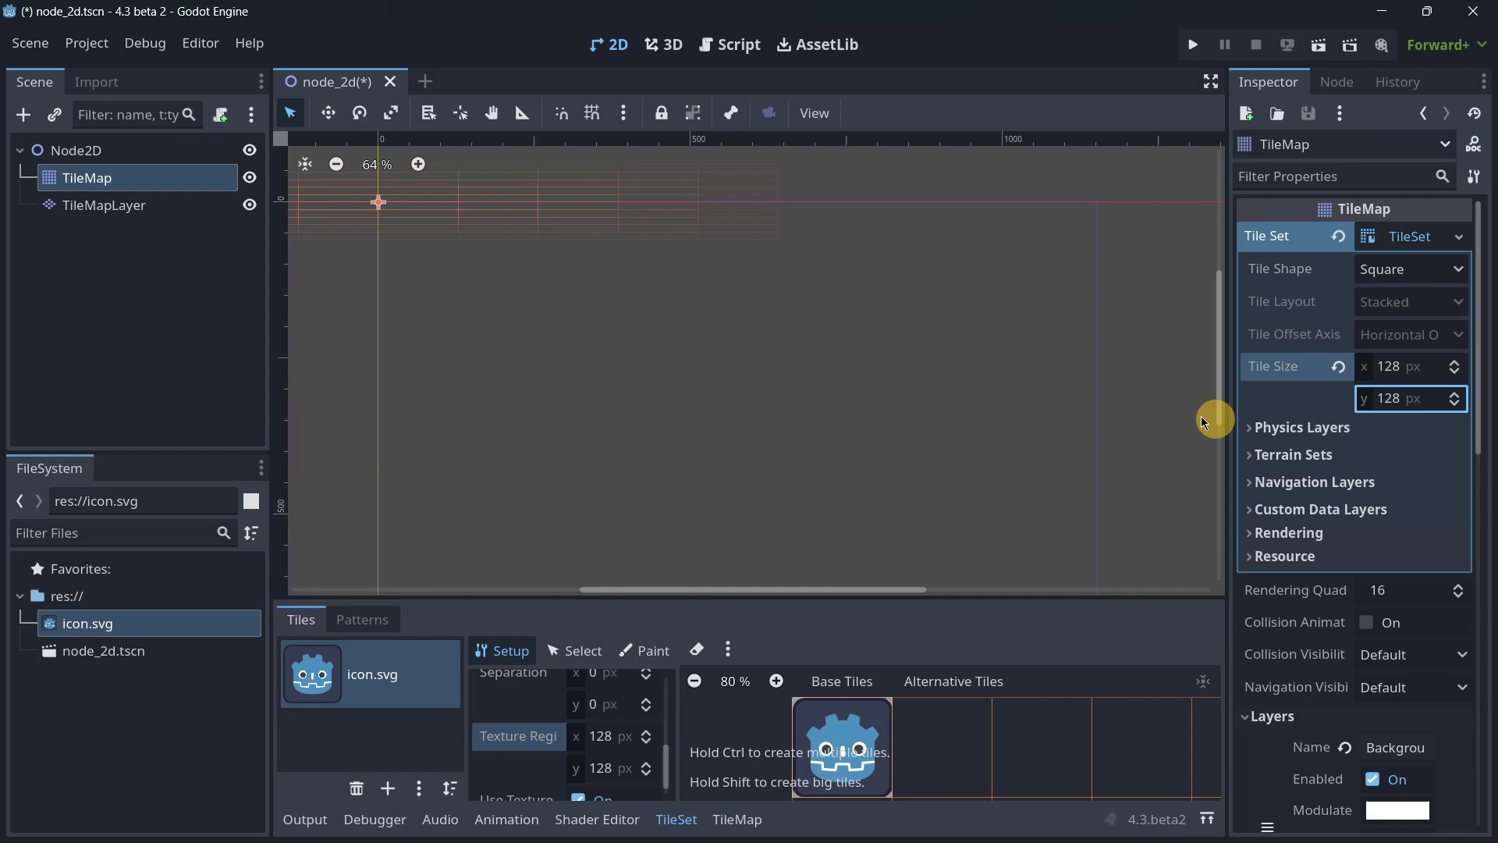
{"action": "scroll", "coordinate": [592, 461], "scroll_direction": "down", "scroll_amount": 5}
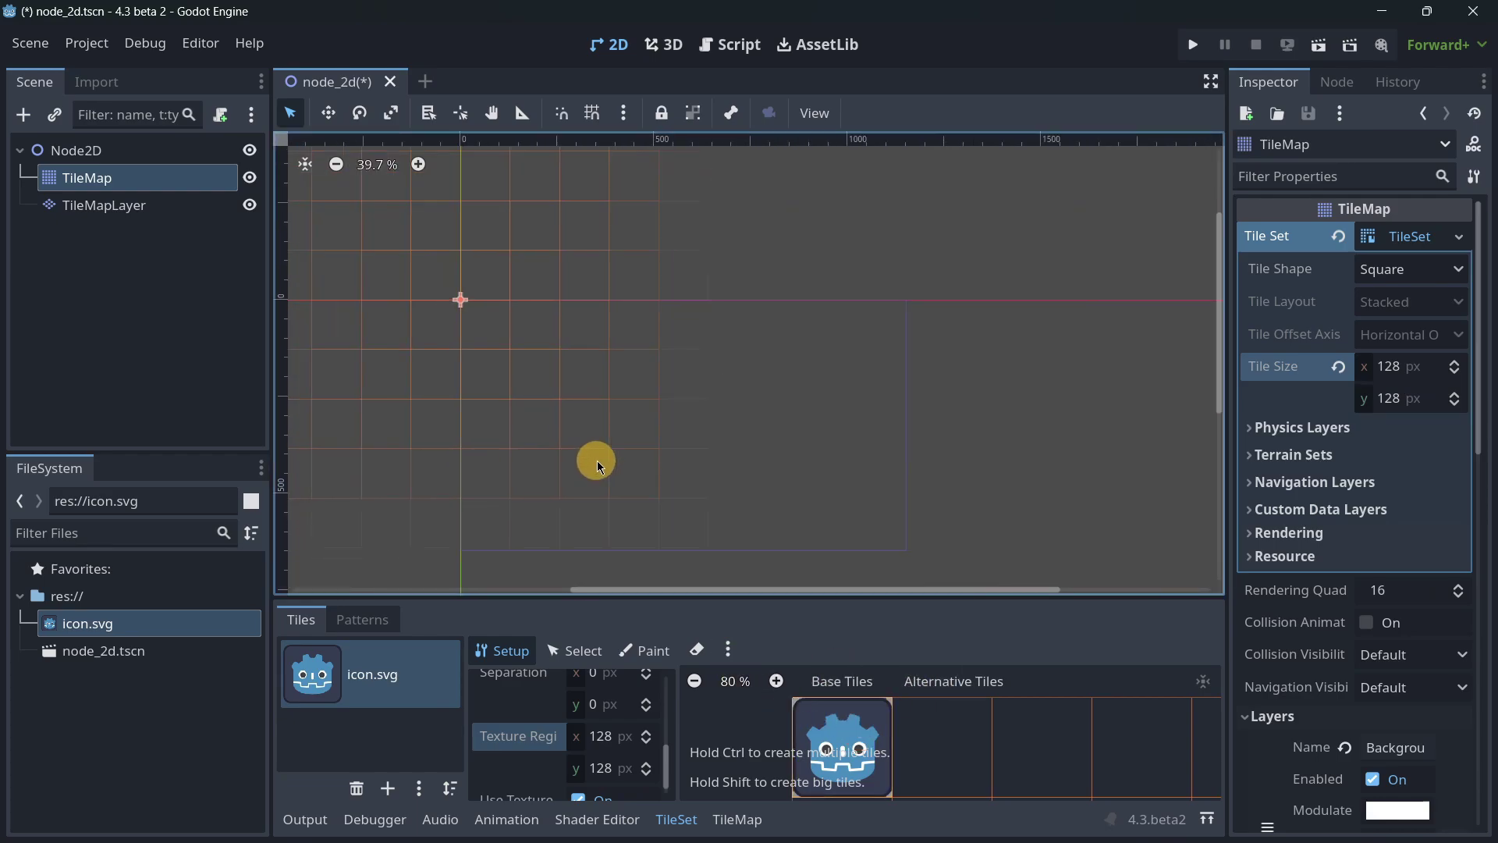
Step: Paint a row of nine icon tiles on the Background layer, then another on Foreground
{"action": "left_click", "coordinate": [738, 819]}
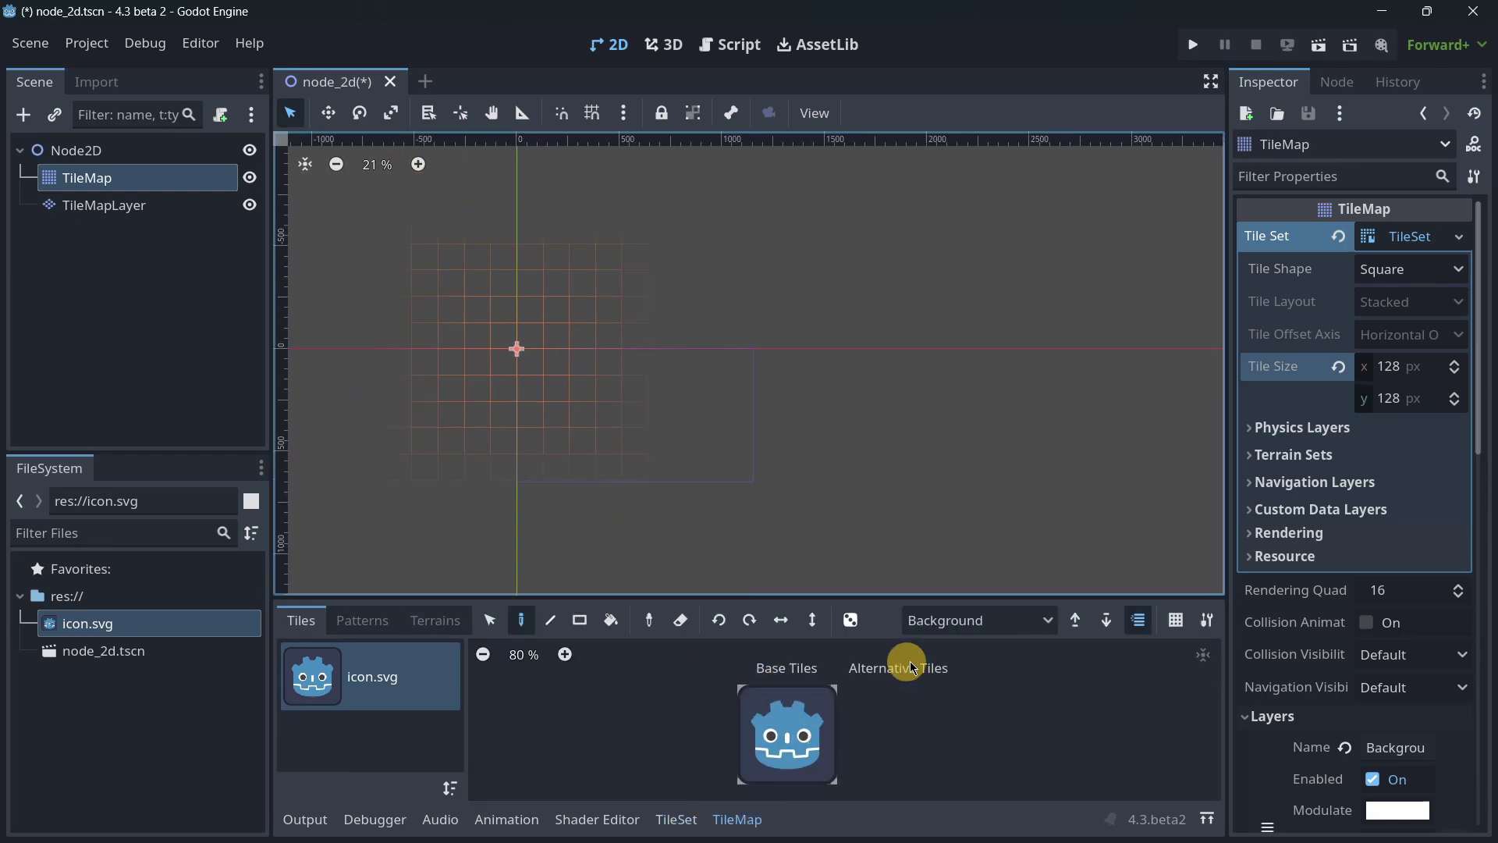
{"action": "left_click", "coordinate": [936, 620]}
{"action": "left_click", "coordinate": [952, 648]}
{"action": "scroll", "coordinate": [547, 468], "scroll_direction": "up", "scroll_amount": 2}
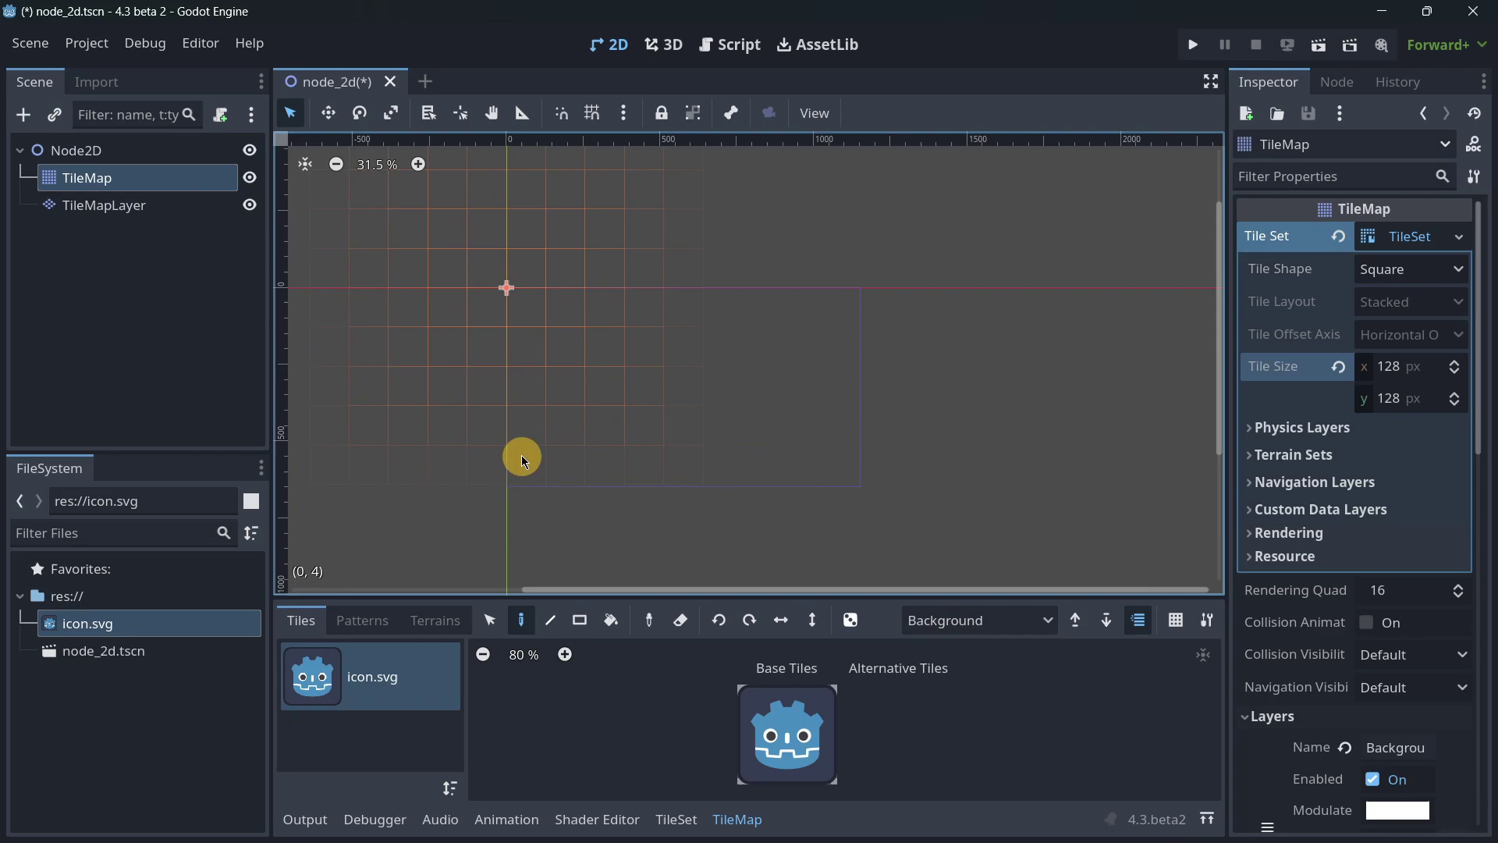
{"action": "left_click_drag", "start_coordinate": [515, 465], "coordinate": [849, 466]}
{"action": "left_click", "coordinate": [968, 620]}
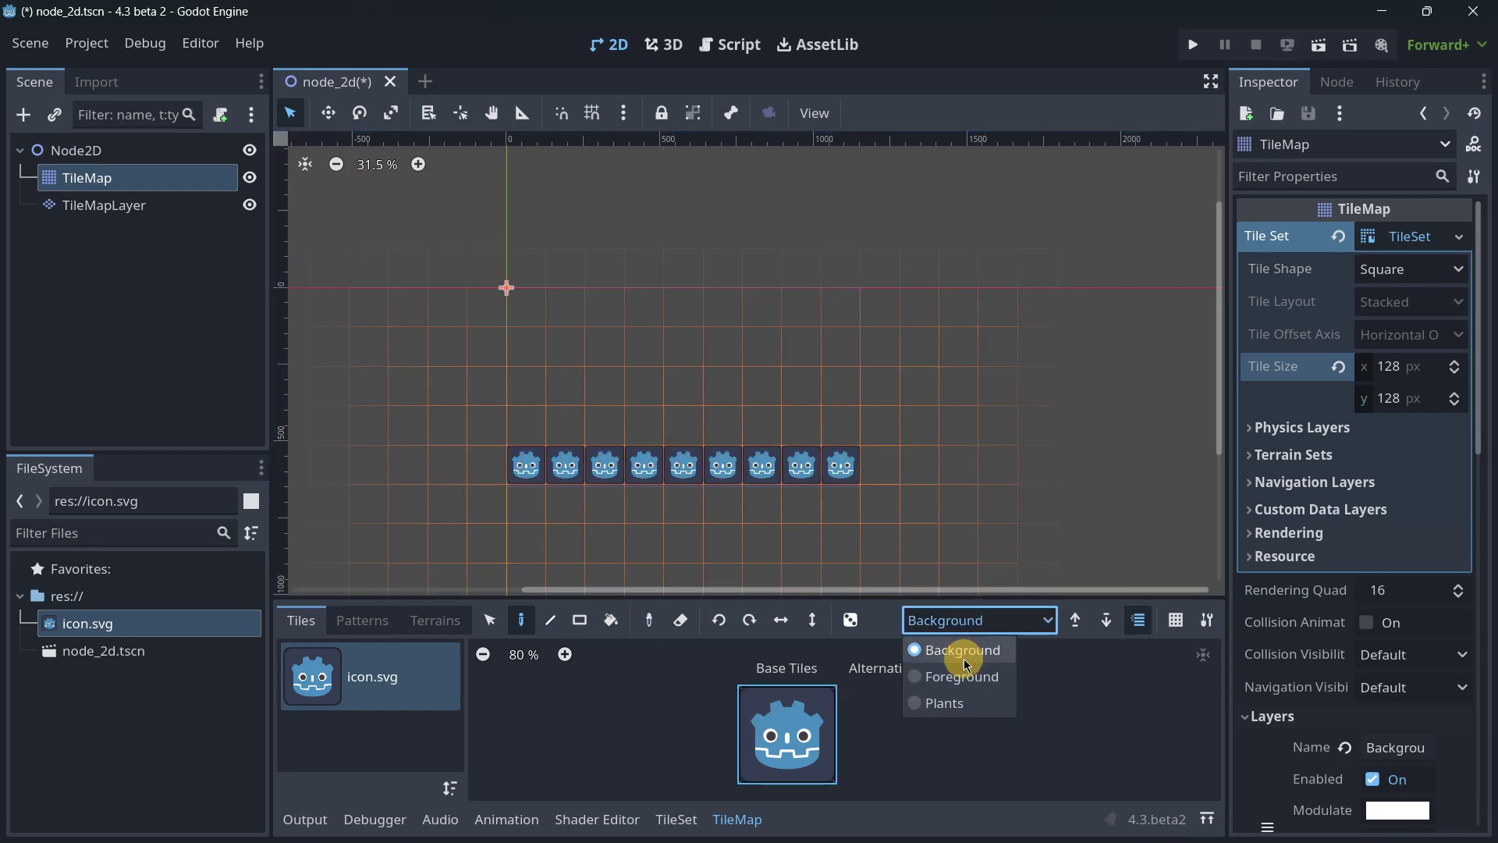
{"action": "left_click", "coordinate": [948, 674]}
{"action": "left_click_drag", "start_coordinate": [525, 381], "coordinate": [843, 387]}
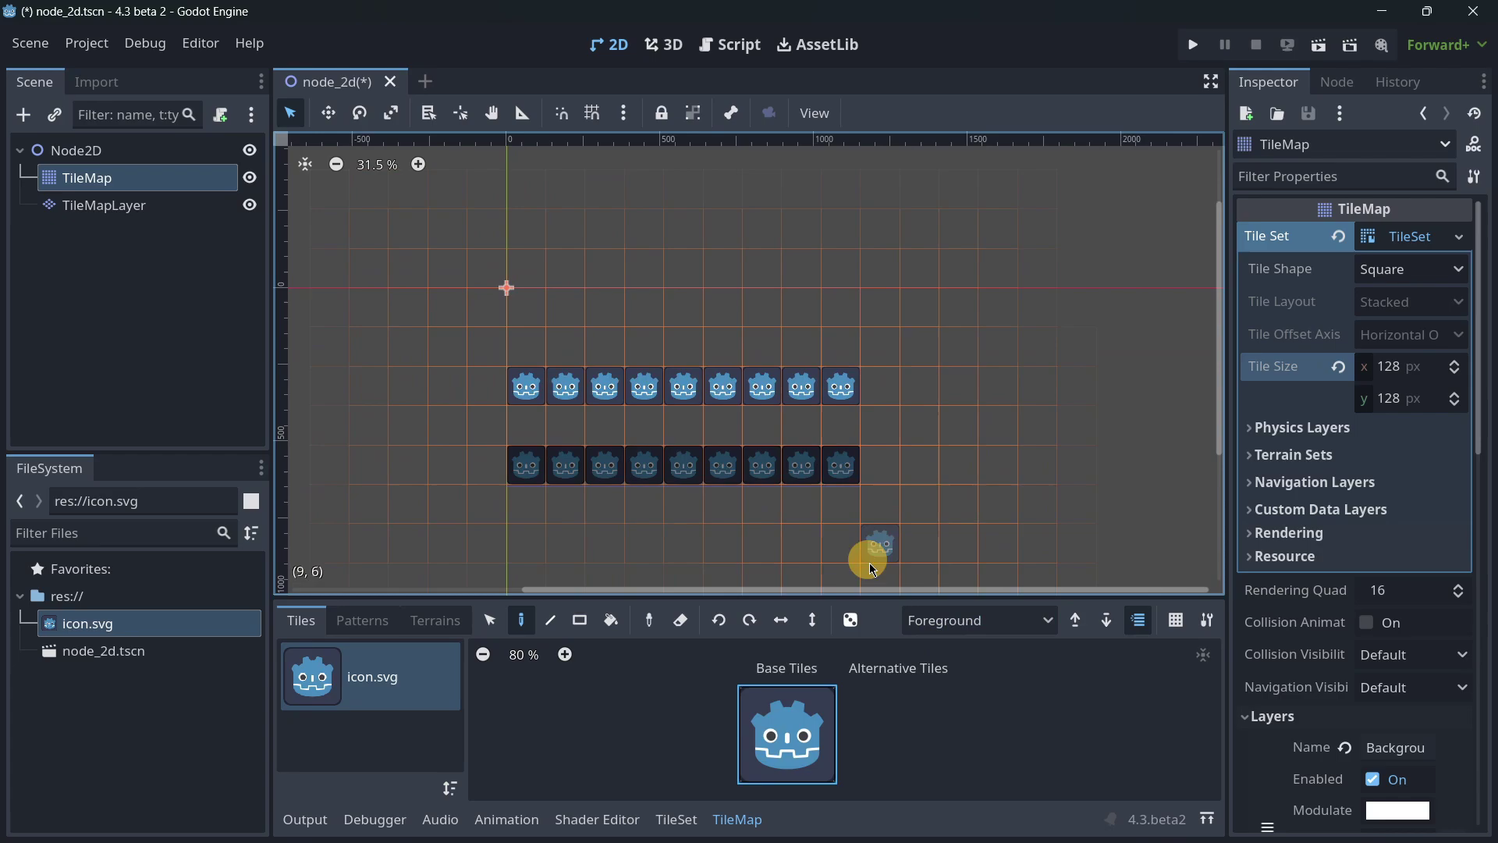
Step: Paint a top row of nine icon tiles on the Plants layer, redoing a misplaced first attempt
{"action": "left_click", "coordinate": [979, 620]}
{"action": "left_click", "coordinate": [948, 701]}
{"action": "left_click_drag", "start_coordinate": [528, 308], "coordinate": [843, 321]}
{"action": "key", "text": "ctrl+z"}
{"action": "left_click_drag", "start_coordinate": [530, 308], "coordinate": [826, 301]}
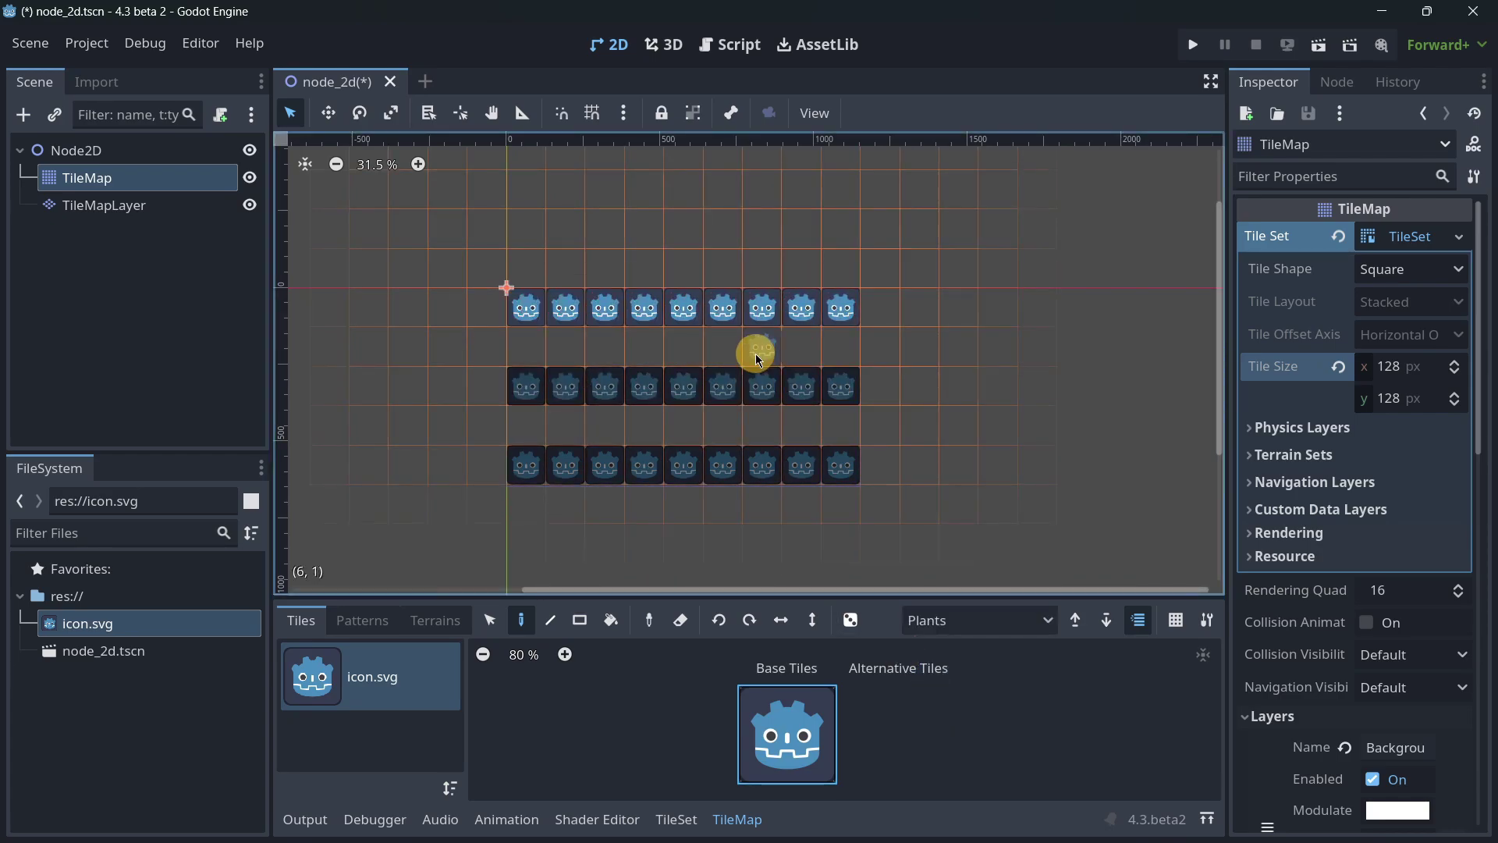
{"action": "left_click", "coordinate": [1208, 629]}
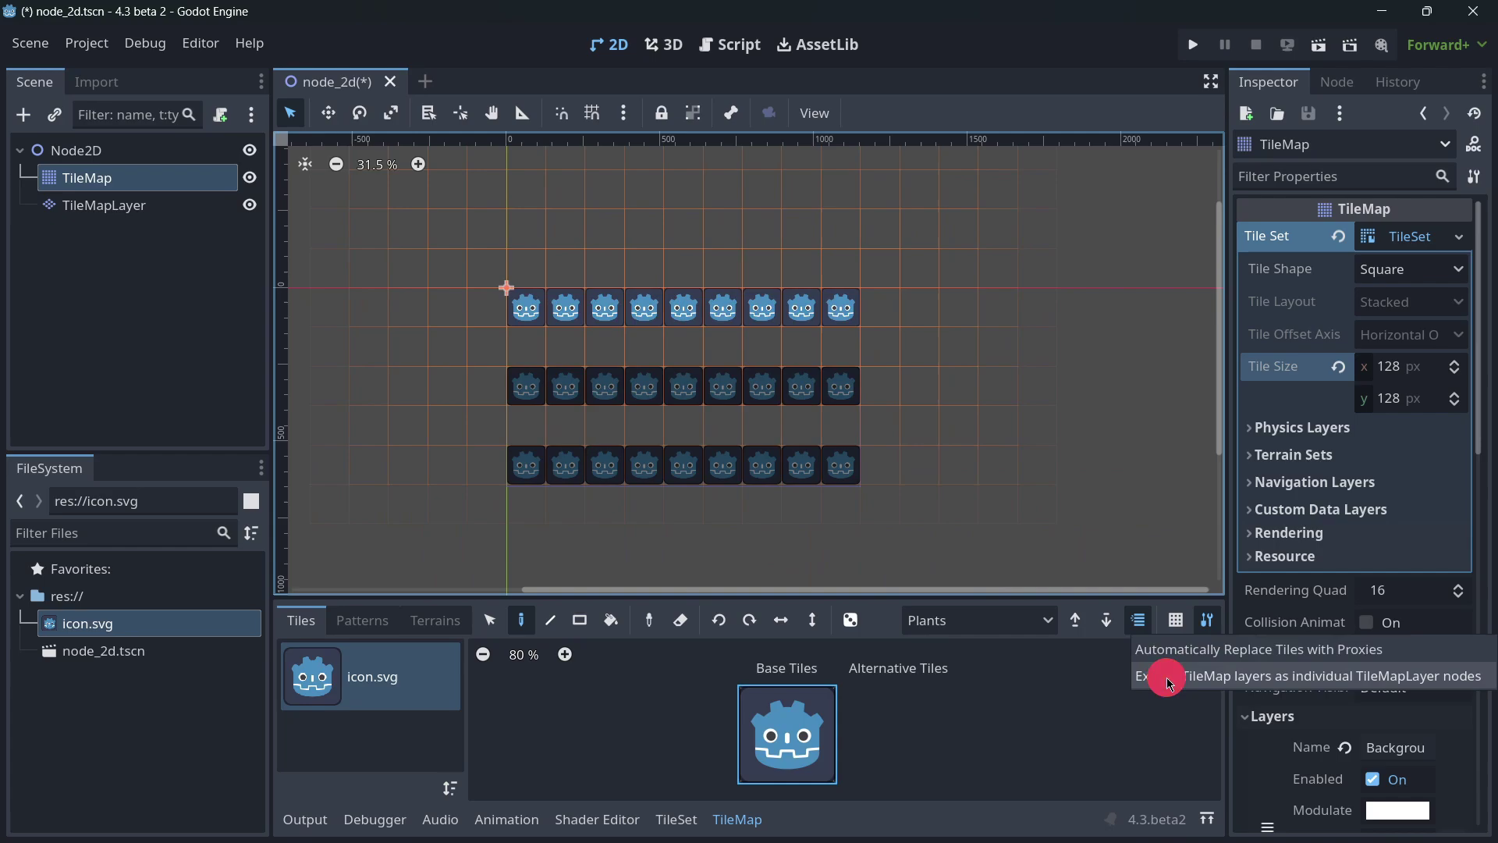
Step: Extract the TileMap layers into separate Background, Foreground and Plants TileMapLayer nodes
{"action": "left_click", "coordinate": [1164, 672]}
{"action": "left_click", "coordinate": [125, 207]}
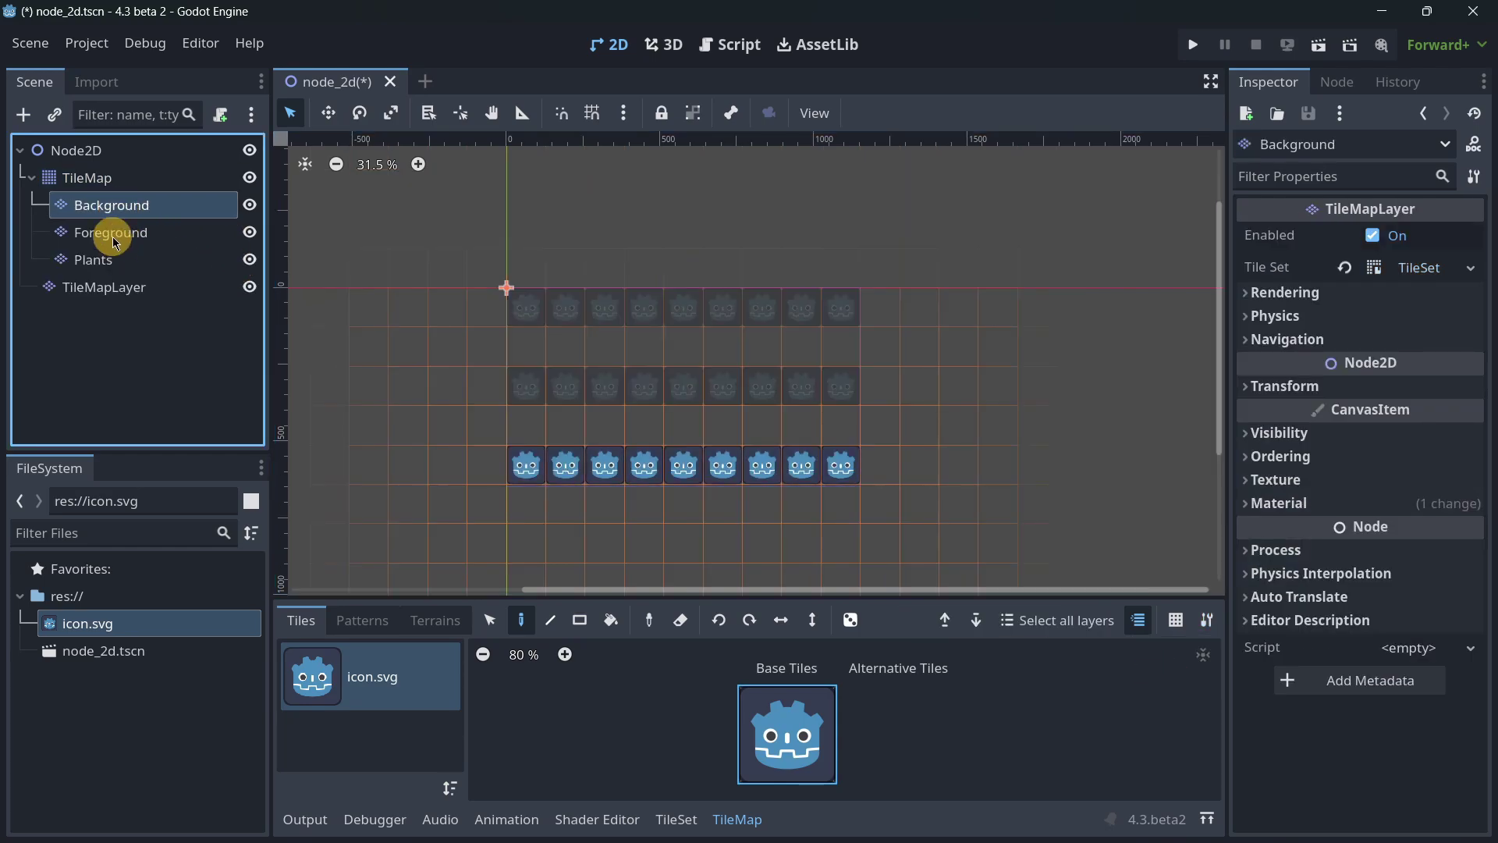
{"action": "left_click", "coordinate": [110, 232]}
{"action": "left_click", "coordinate": [110, 257]}
Step: Change the TileMap node's type to Node2D
{"action": "right_click", "coordinate": [86, 179]}
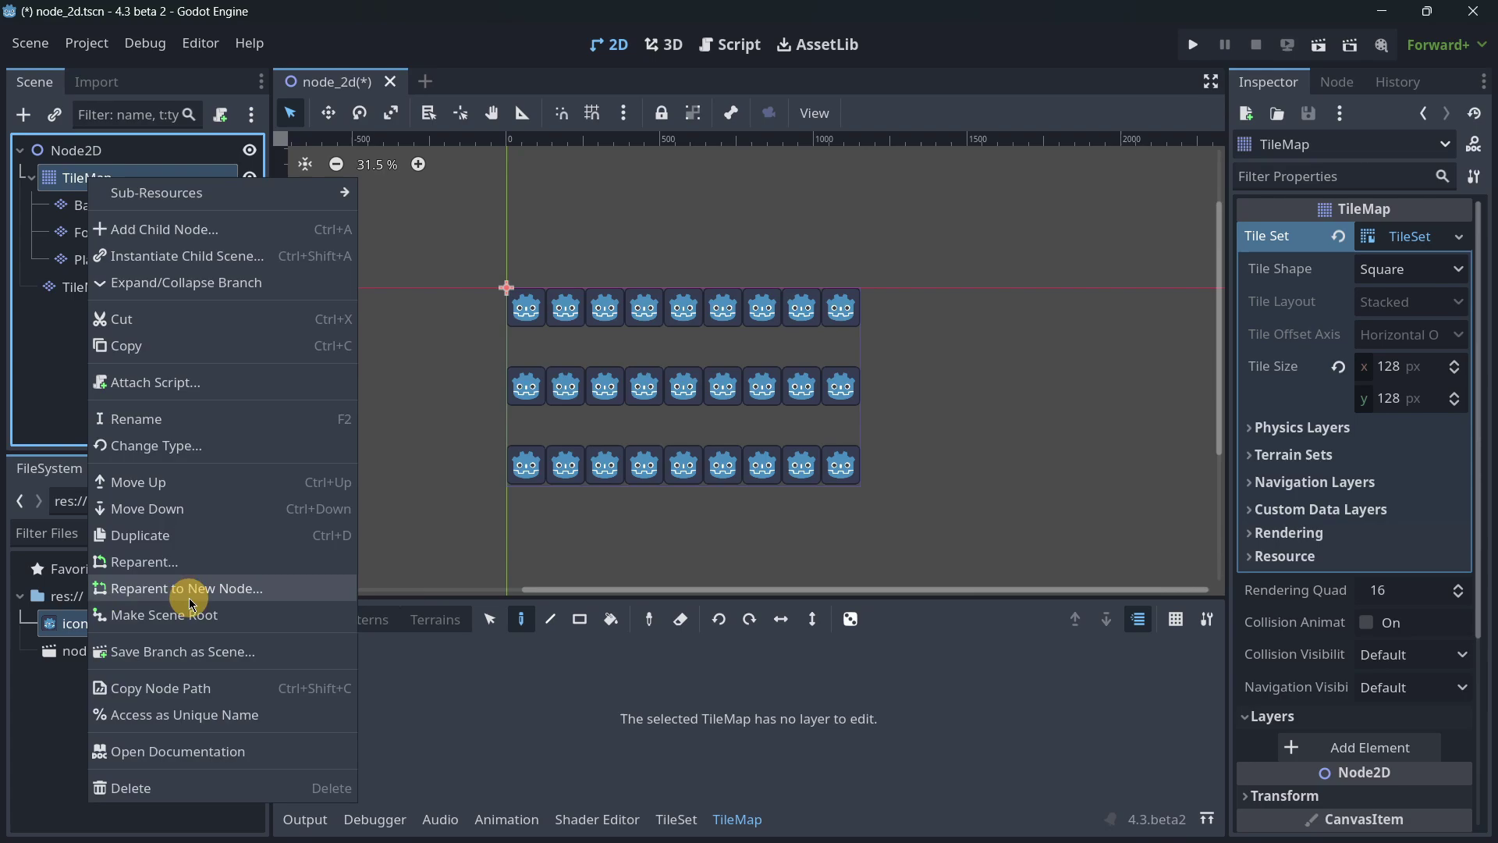
{"action": "left_click", "coordinate": [154, 453]}
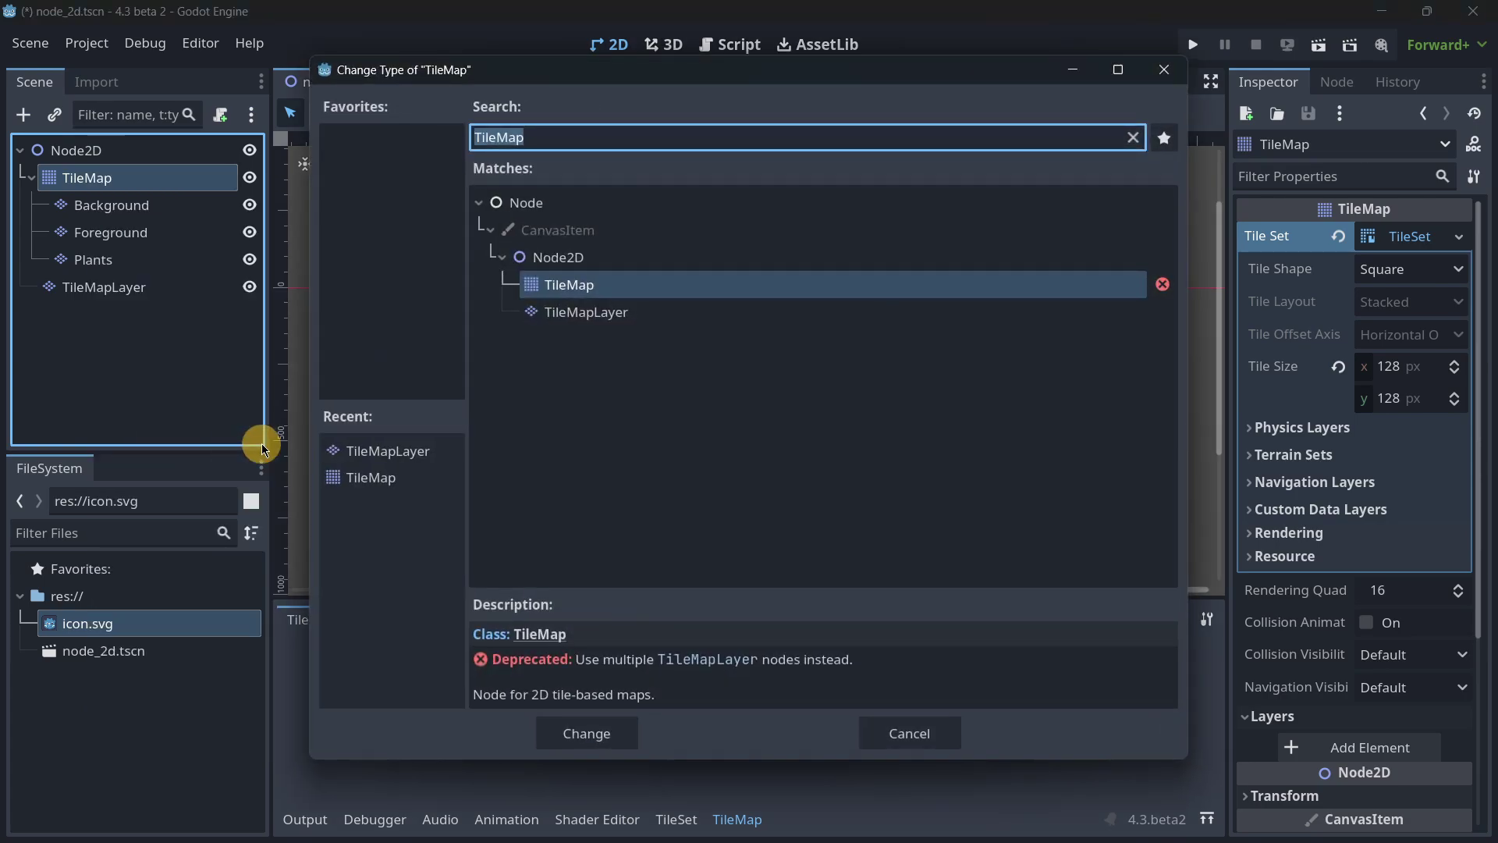
{"action": "type", "text": "node2"}
{"action": "key", "text": "Return"}
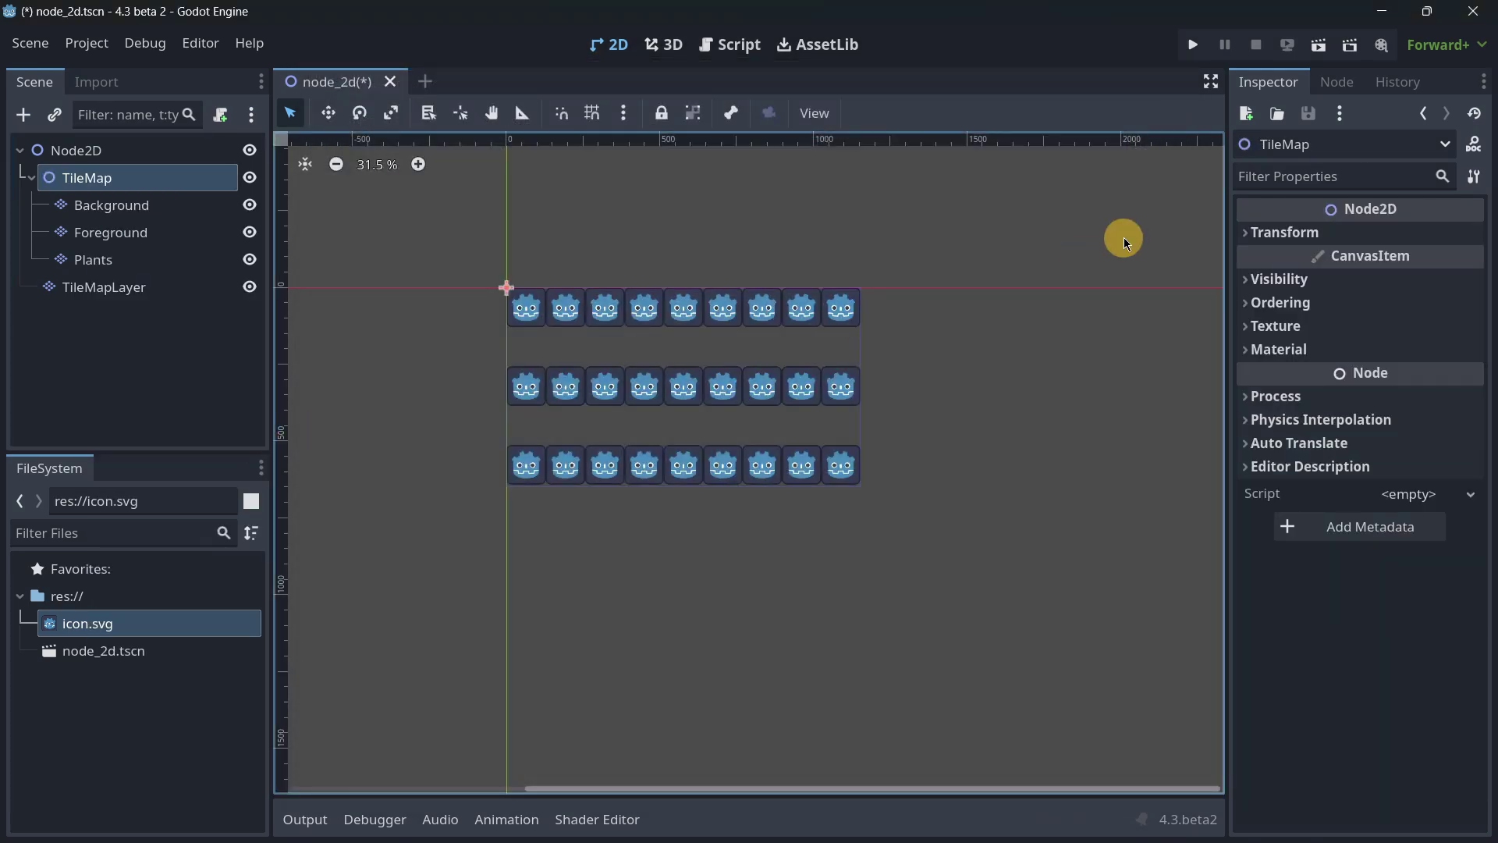
{"action": "left_click", "coordinate": [248, 178]}
{"action": "left_click", "coordinate": [247, 177]}
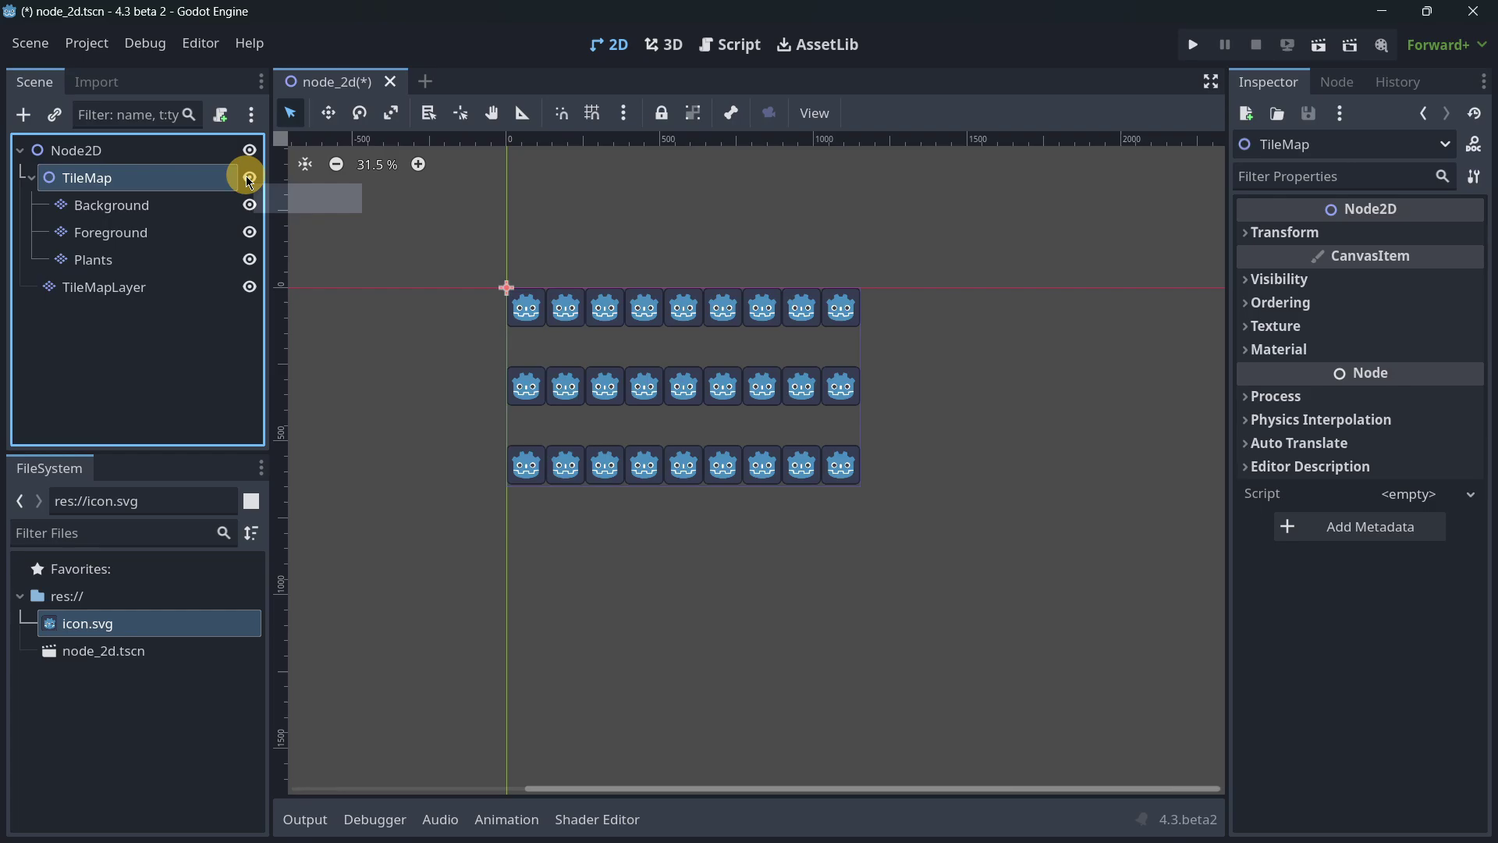
{"action": "left_click", "coordinate": [185, 353]}
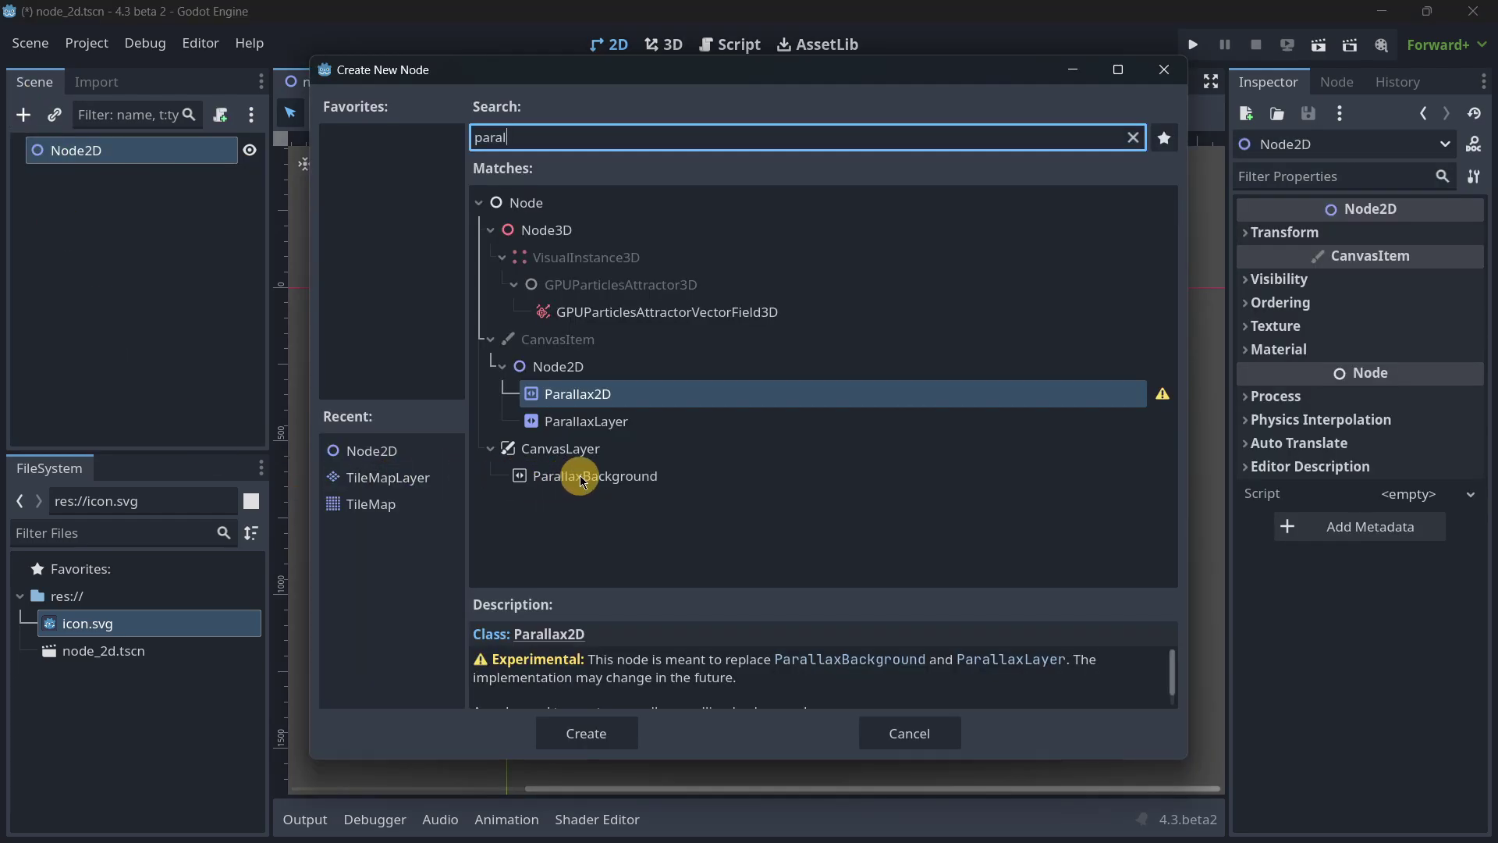
Step: Create a ParallaxBackground under Node2D and give it a ParallaxLayer child
{"action": "double_click", "coordinate": [580, 476]}
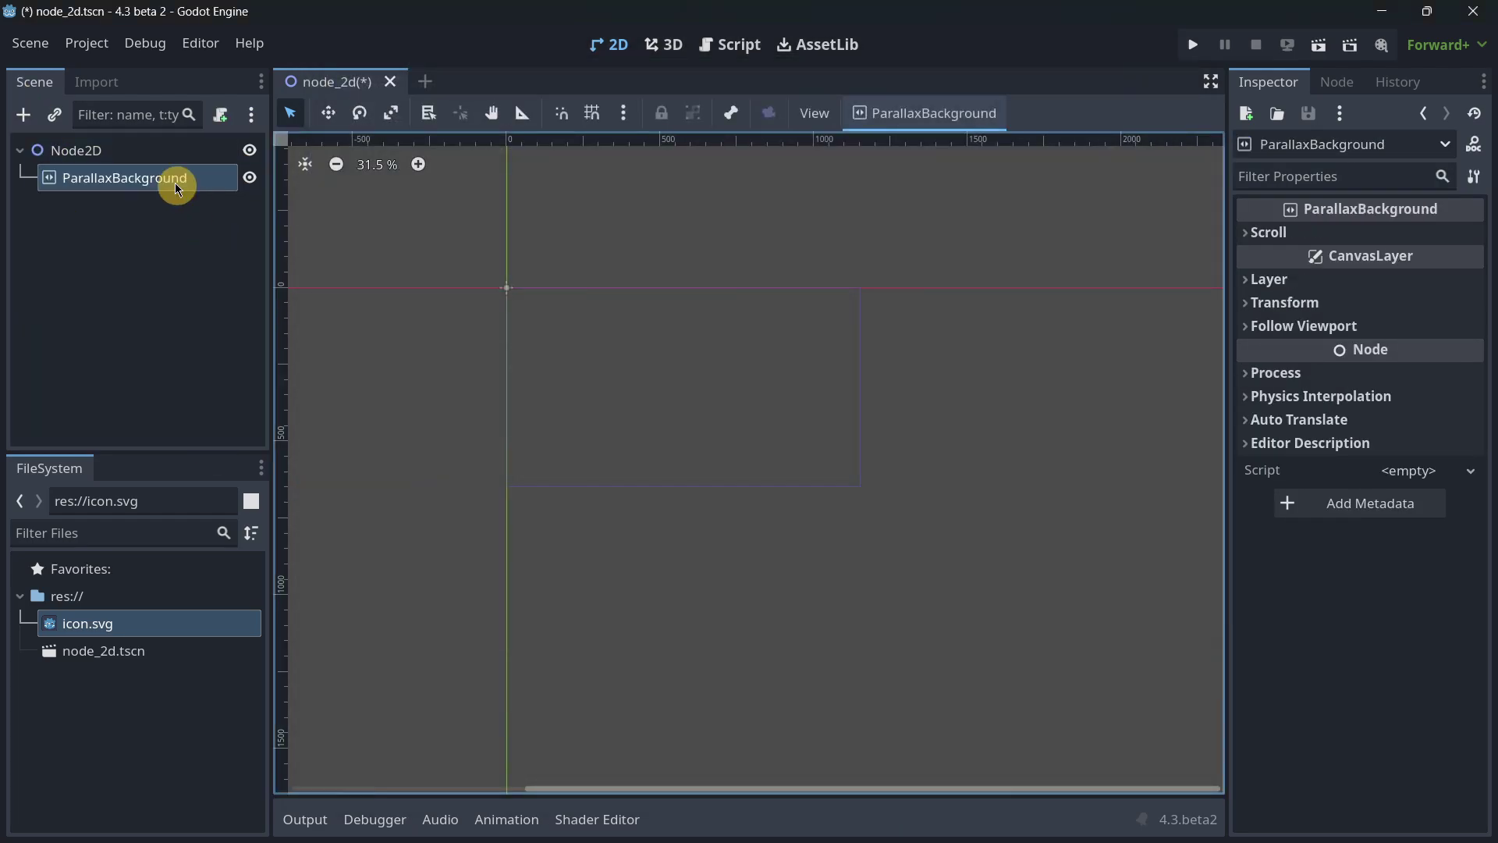
{"action": "left_click", "coordinate": [24, 118]}
{"action": "key", "text": "BackSpace"}
{"action": "key", "text": "BackSpace"}
{"action": "type", "text": "t"}
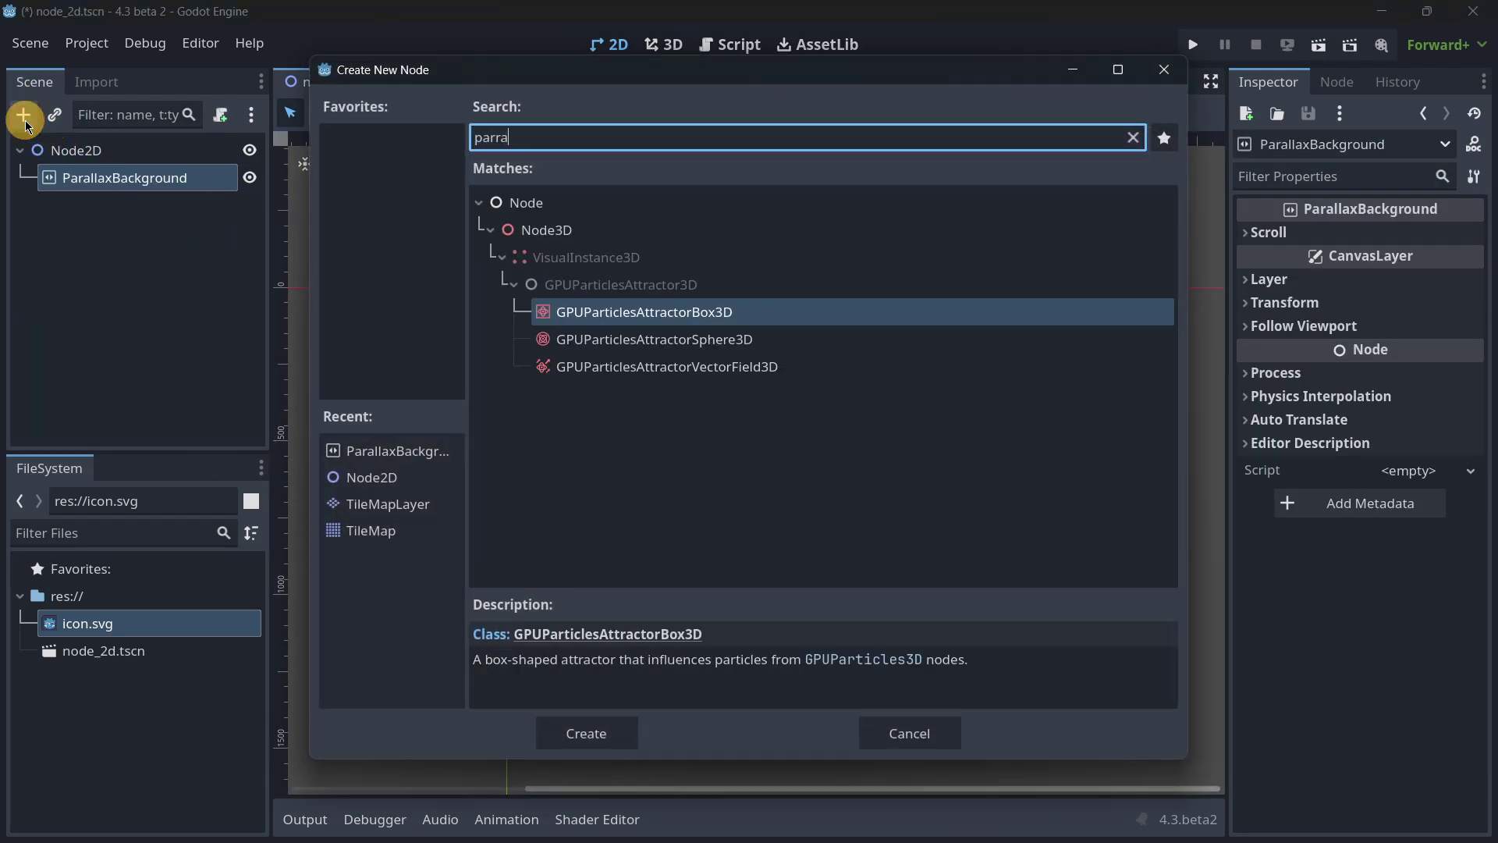
{"action": "key", "text": "BackSpace"}
{"action": "type", "text": "t"}
{"action": "key", "text": "BackSpace"}
{"action": "type", "text": "t"}
{"action": "key", "text": "BackSpace"}
{"action": "type", "text": "alla"}
{"action": "key", "text": "Down"}
{"action": "key", "text": "Return"}
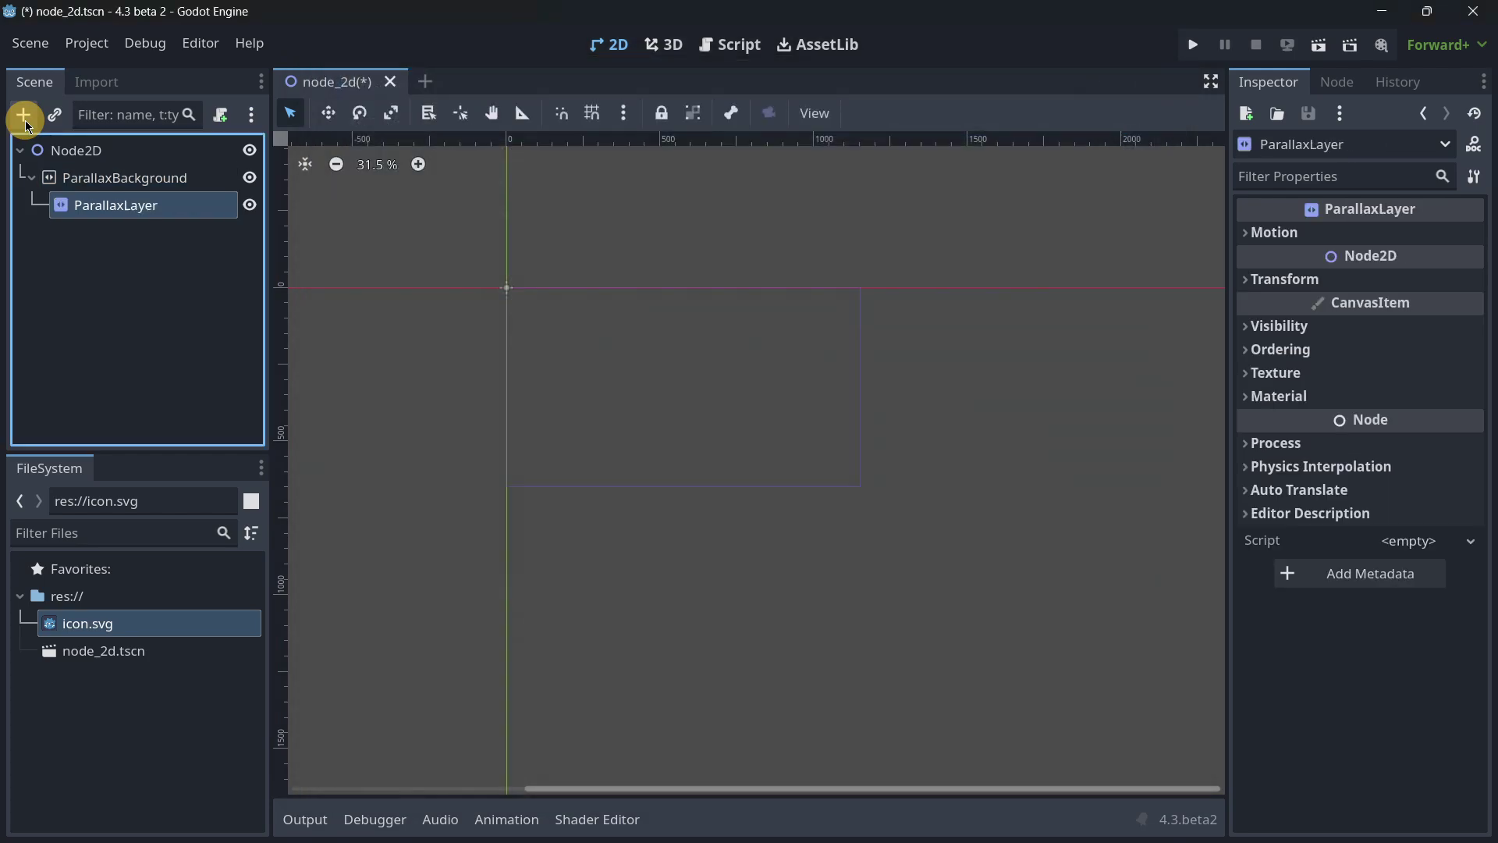
Step: Add a Parallax2D node directly under the root Node2D
{"action": "left_click", "coordinate": [94, 177]}
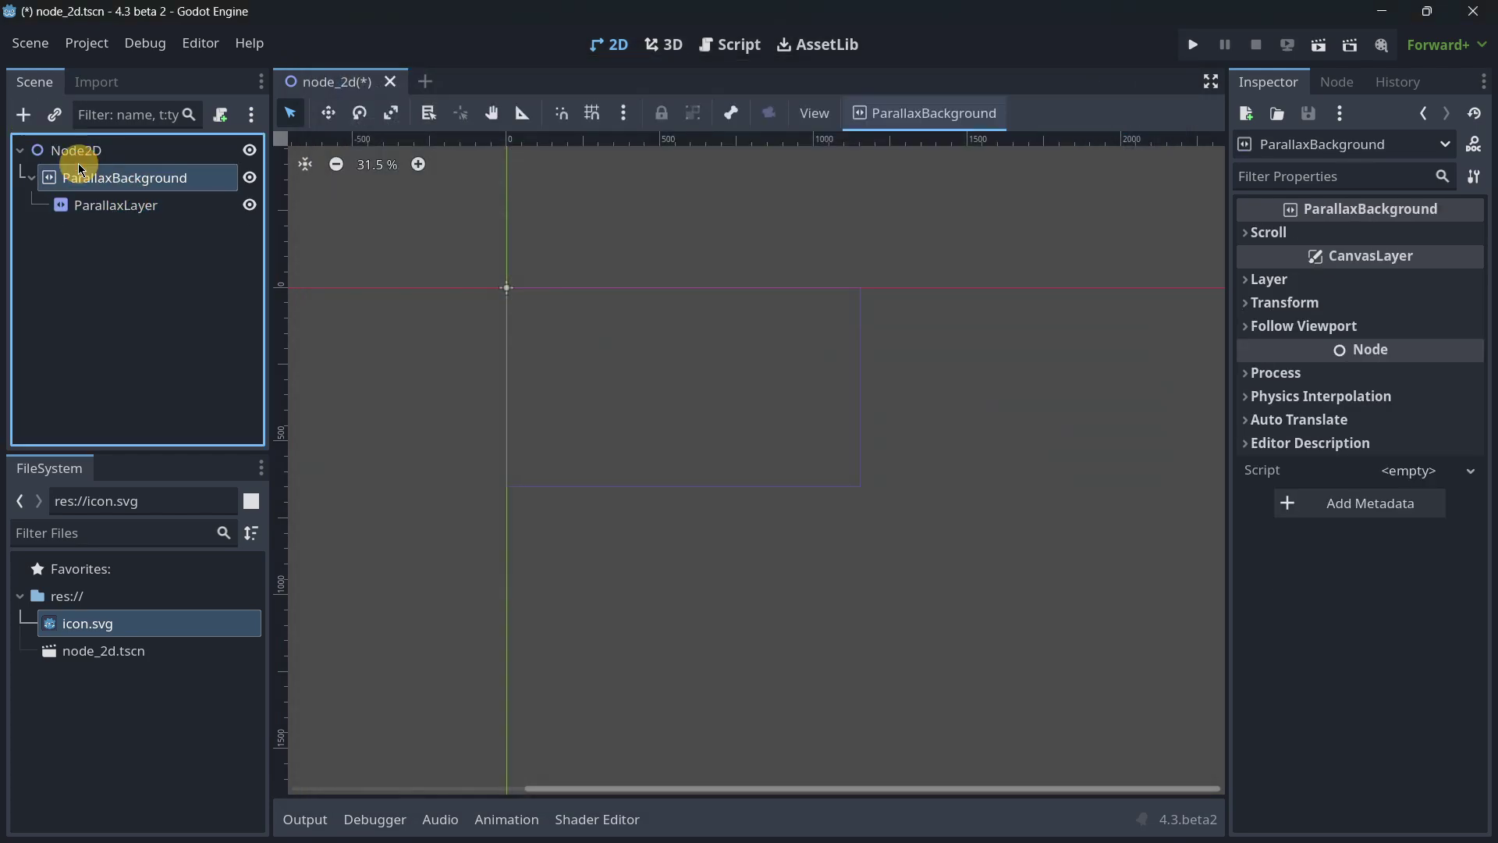
{"action": "left_click", "coordinate": [75, 149]}
{"action": "left_click", "coordinate": [22, 115]}
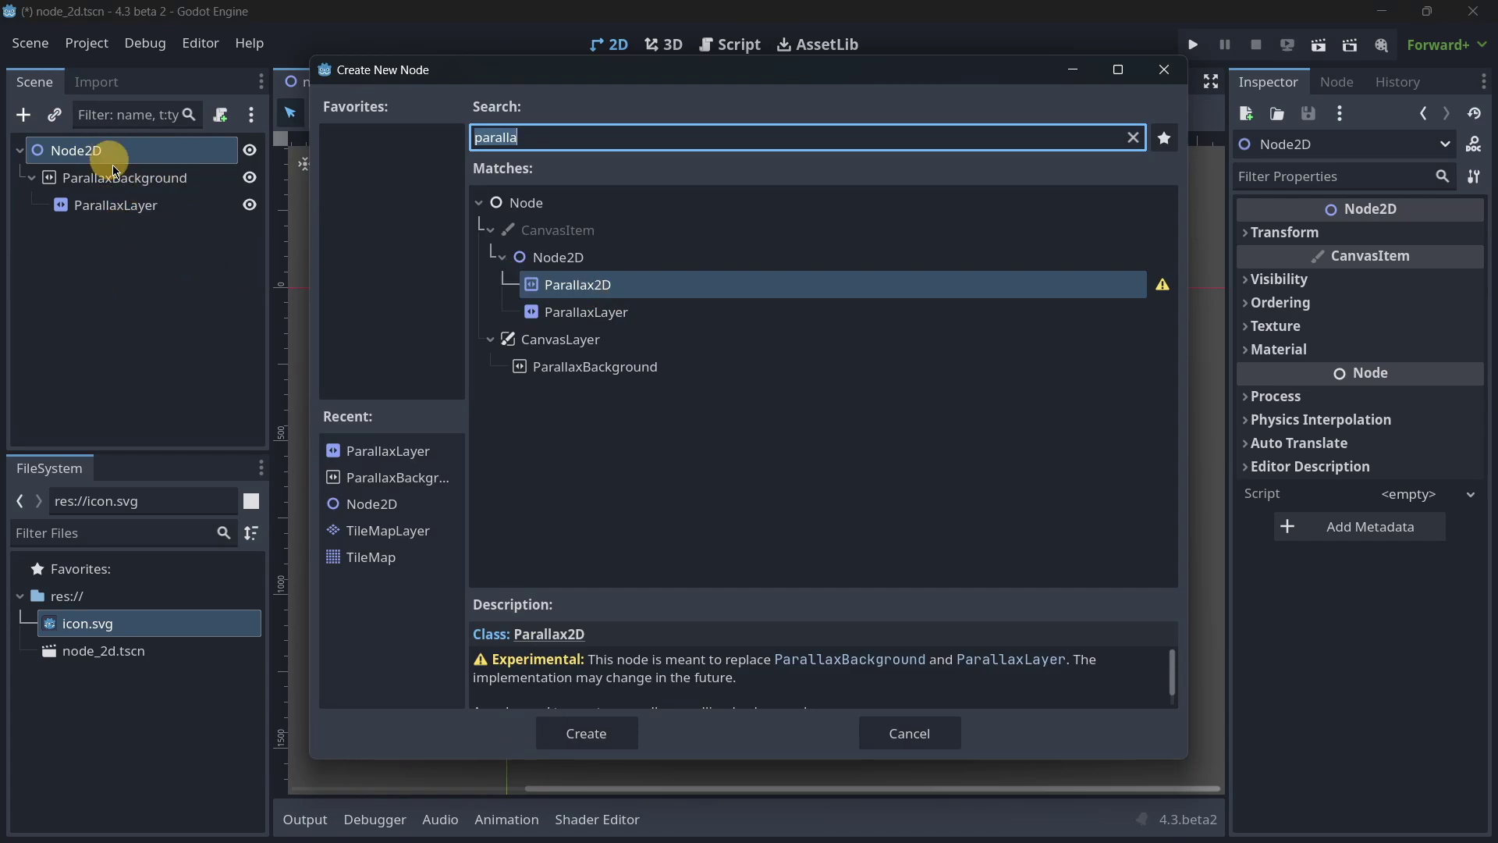
{"action": "double_click", "coordinate": [611, 285]}
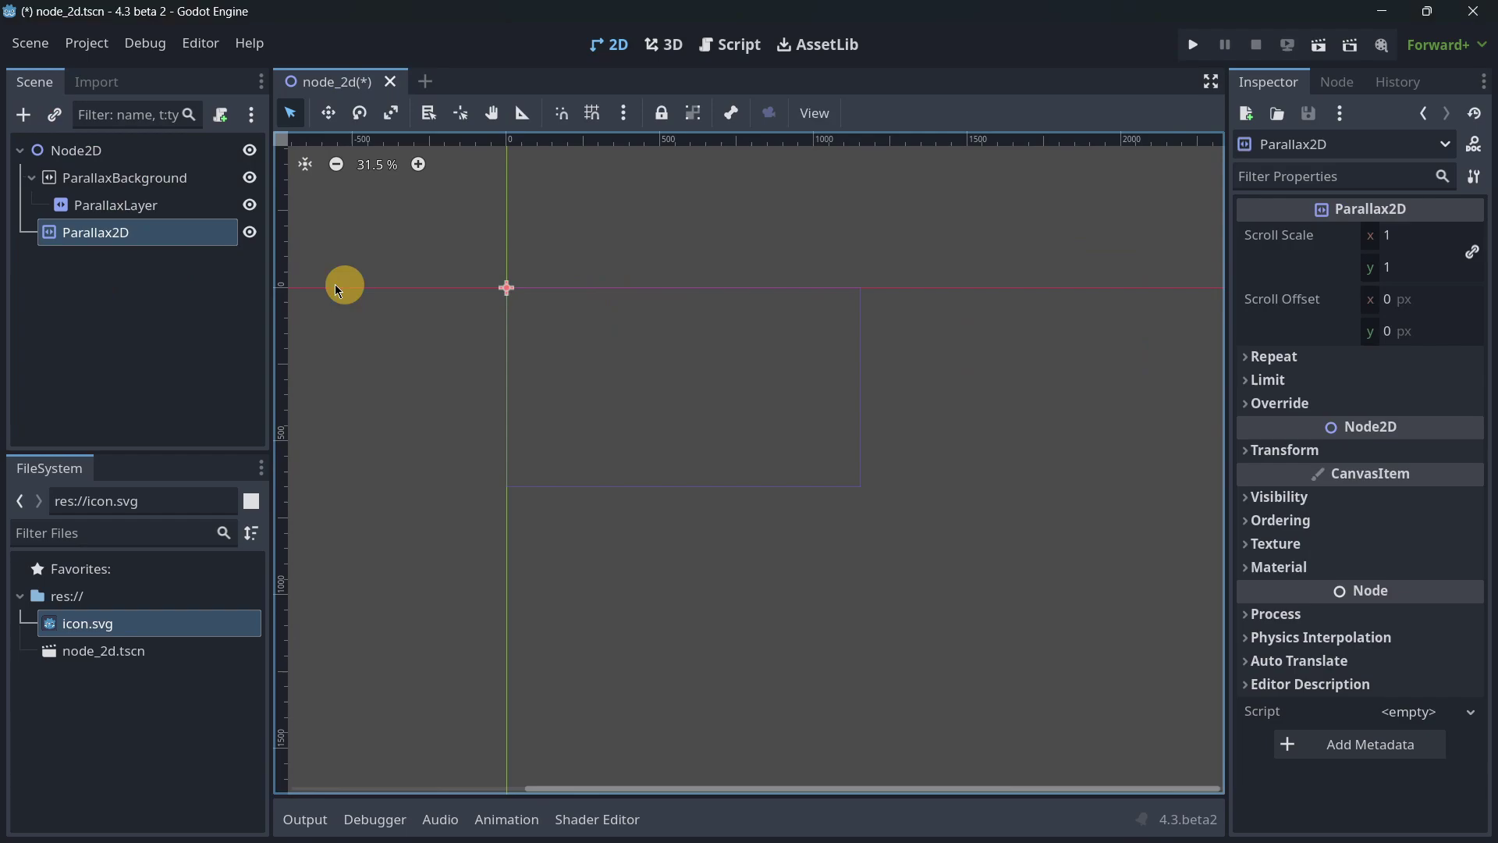
Step: Compare ParallaxBackground's Scroll settings with Parallax2D's Repeat, Limit and Override sections
{"action": "left_click", "coordinate": [119, 179]}
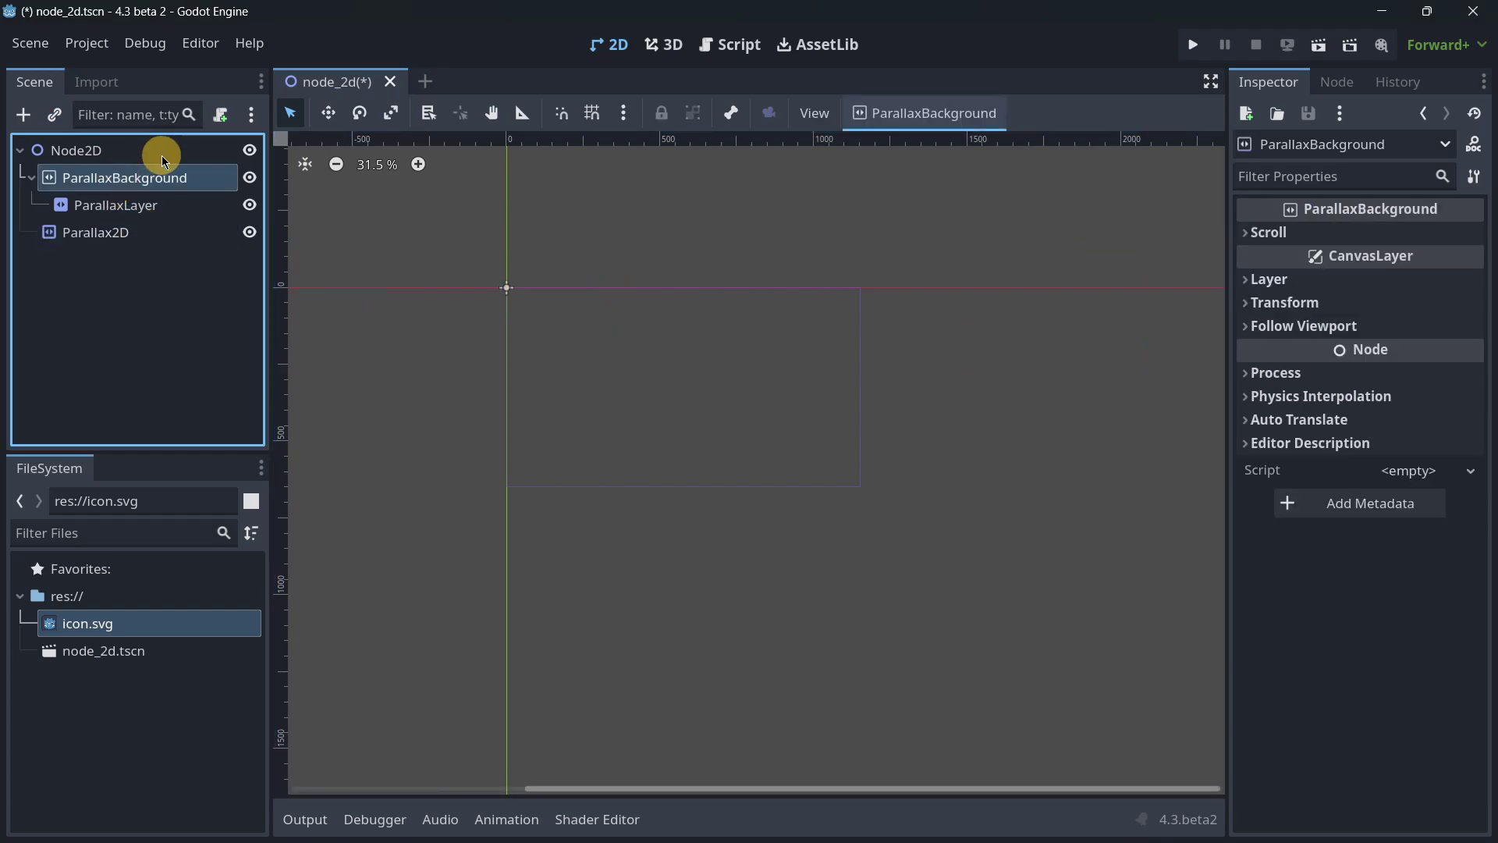
{"action": "left_click", "coordinate": [1252, 235]}
{"action": "left_click", "coordinate": [92, 233]}
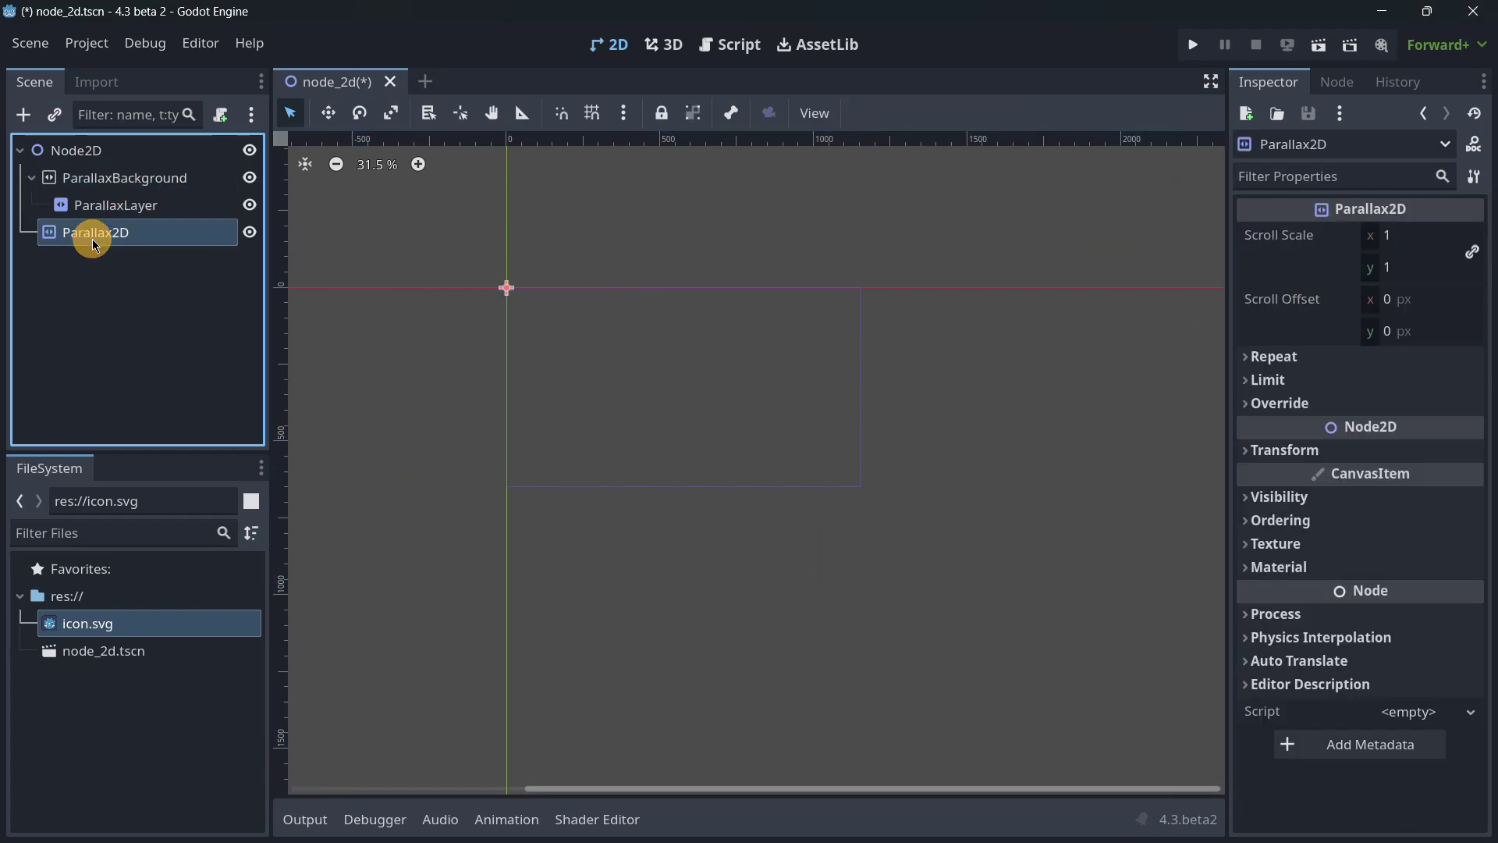
{"action": "left_click", "coordinate": [1252, 356]}
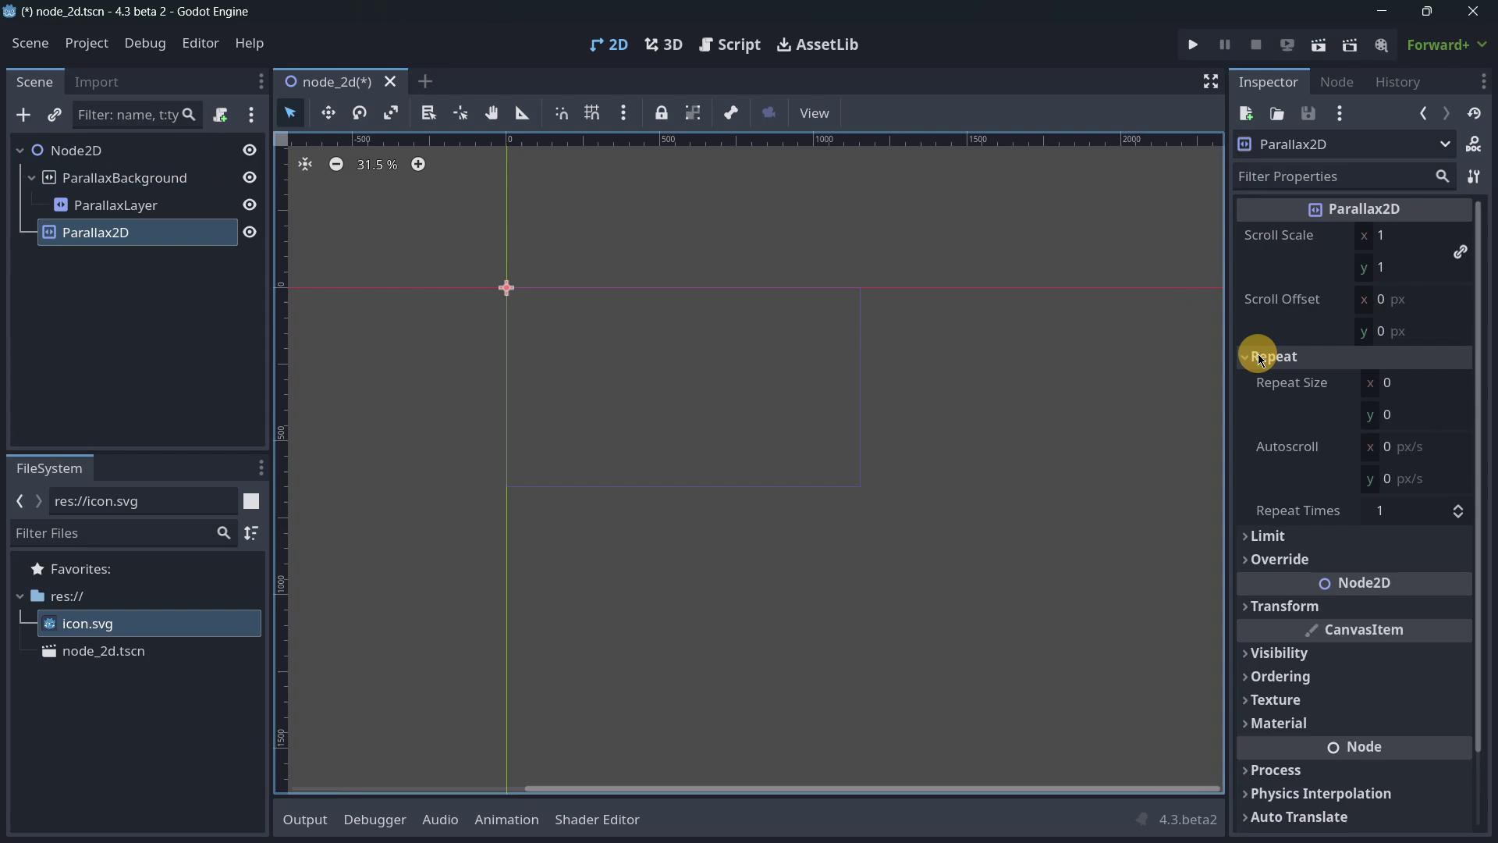
{"action": "left_click", "coordinate": [1255, 356]}
{"action": "left_click", "coordinate": [1268, 380]}
{"action": "left_click", "coordinate": [1272, 381]}
{"action": "left_click", "coordinate": [1282, 403]}
{"action": "left_click", "coordinate": [1275, 403]}
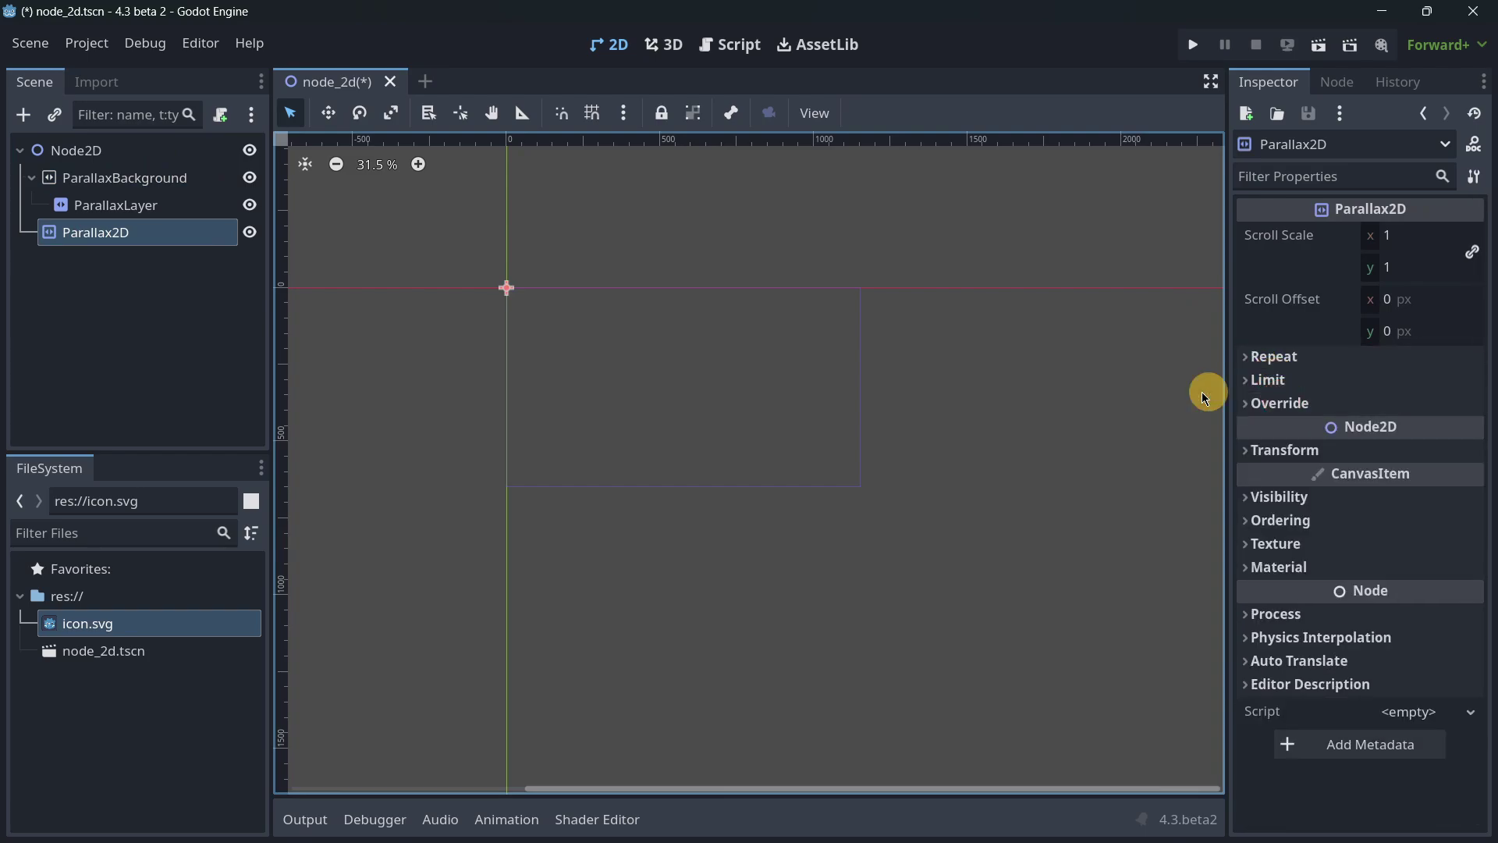
{"action": "left_click", "coordinate": [120, 320]}
{"action": "left_click", "coordinate": [97, 237]}
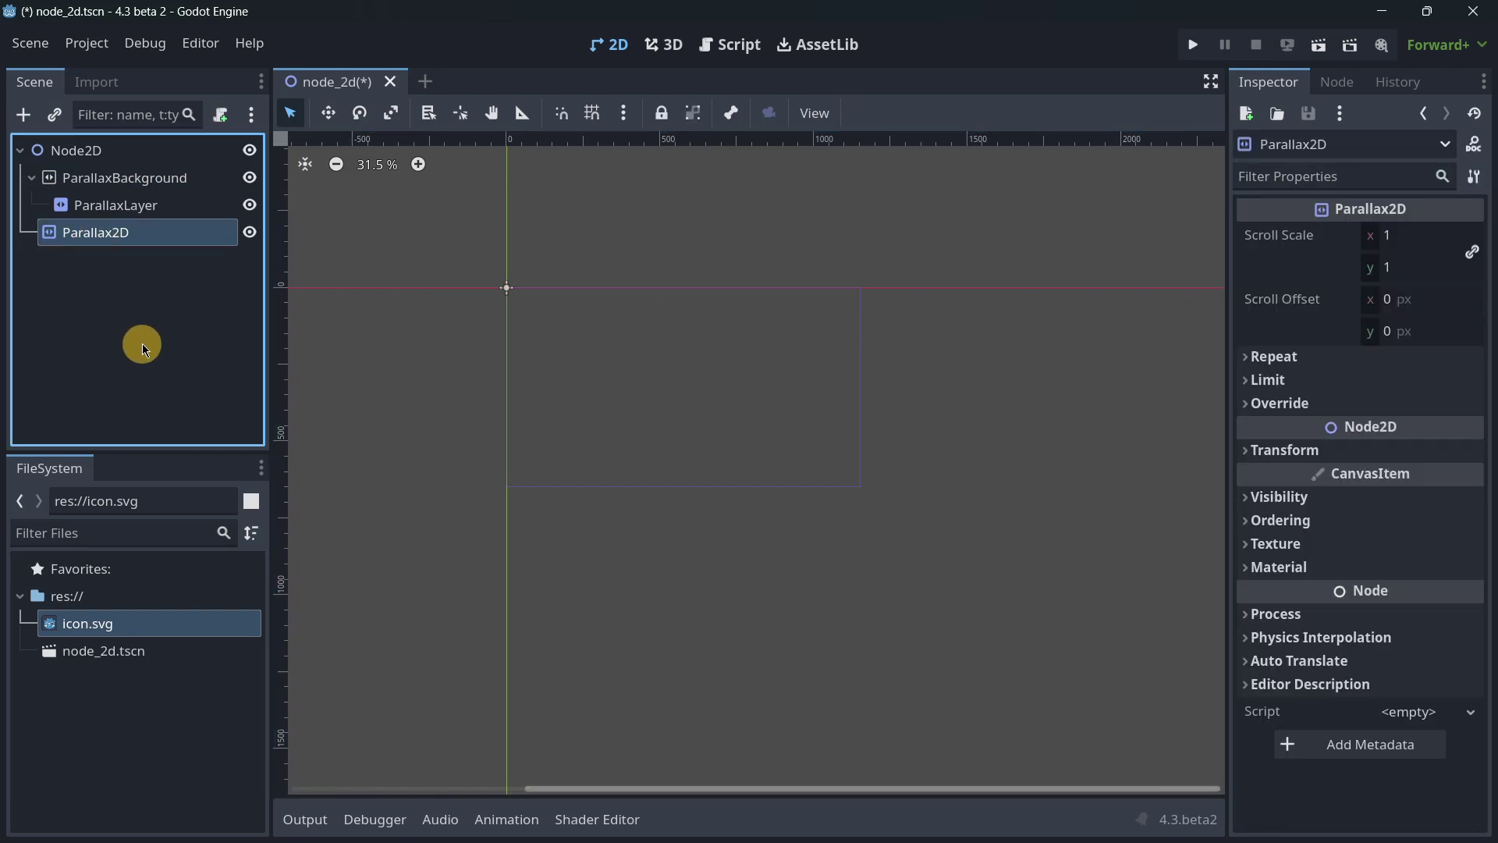
{"action": "key", "text": "Up"}
{"action": "key", "text": "Up"}
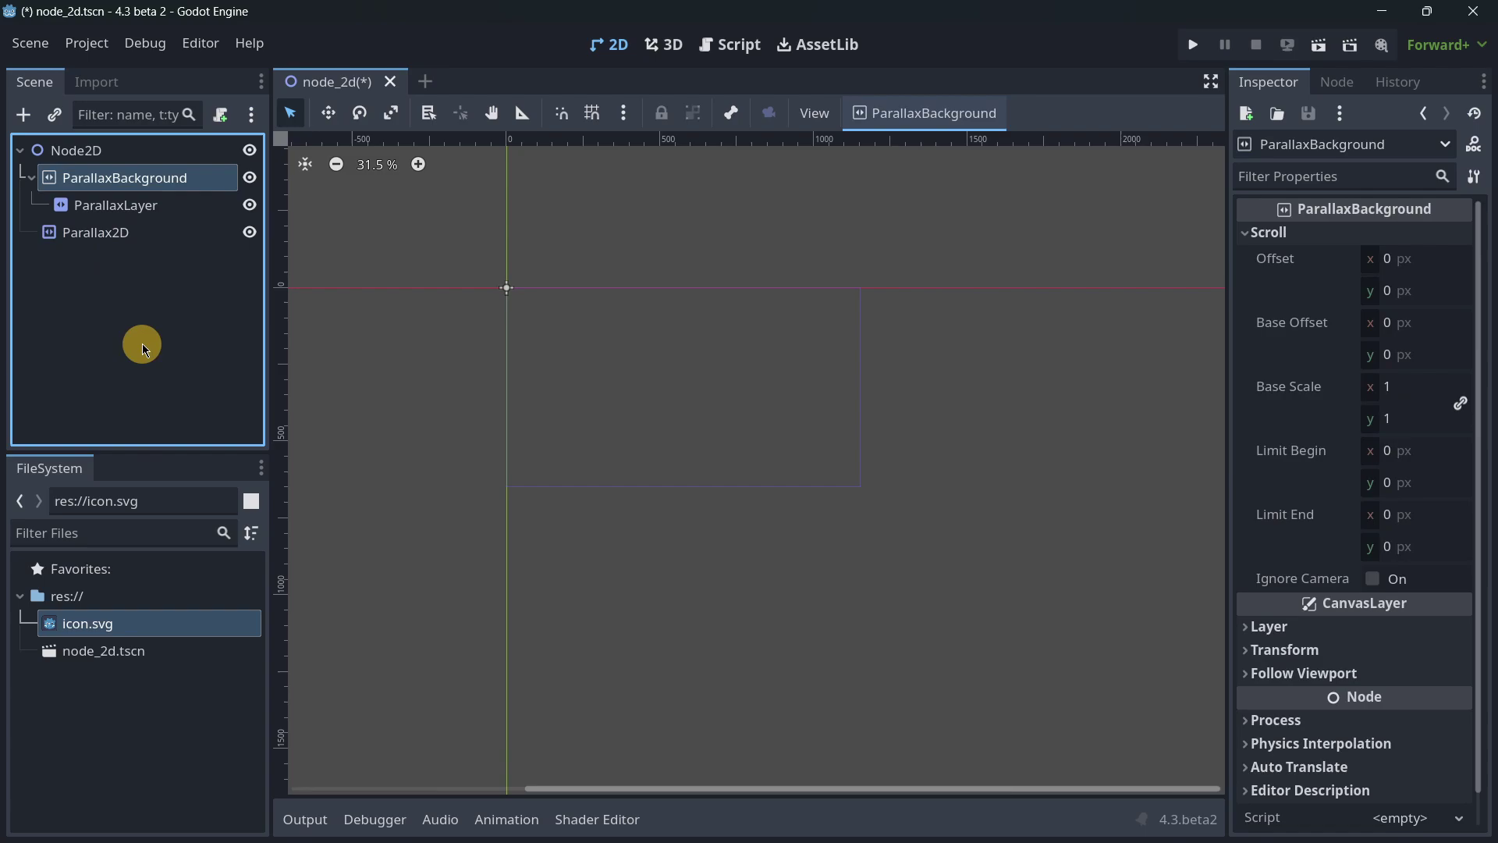
{"action": "key", "text": "Down"}
{"action": "key", "text": "Down"}
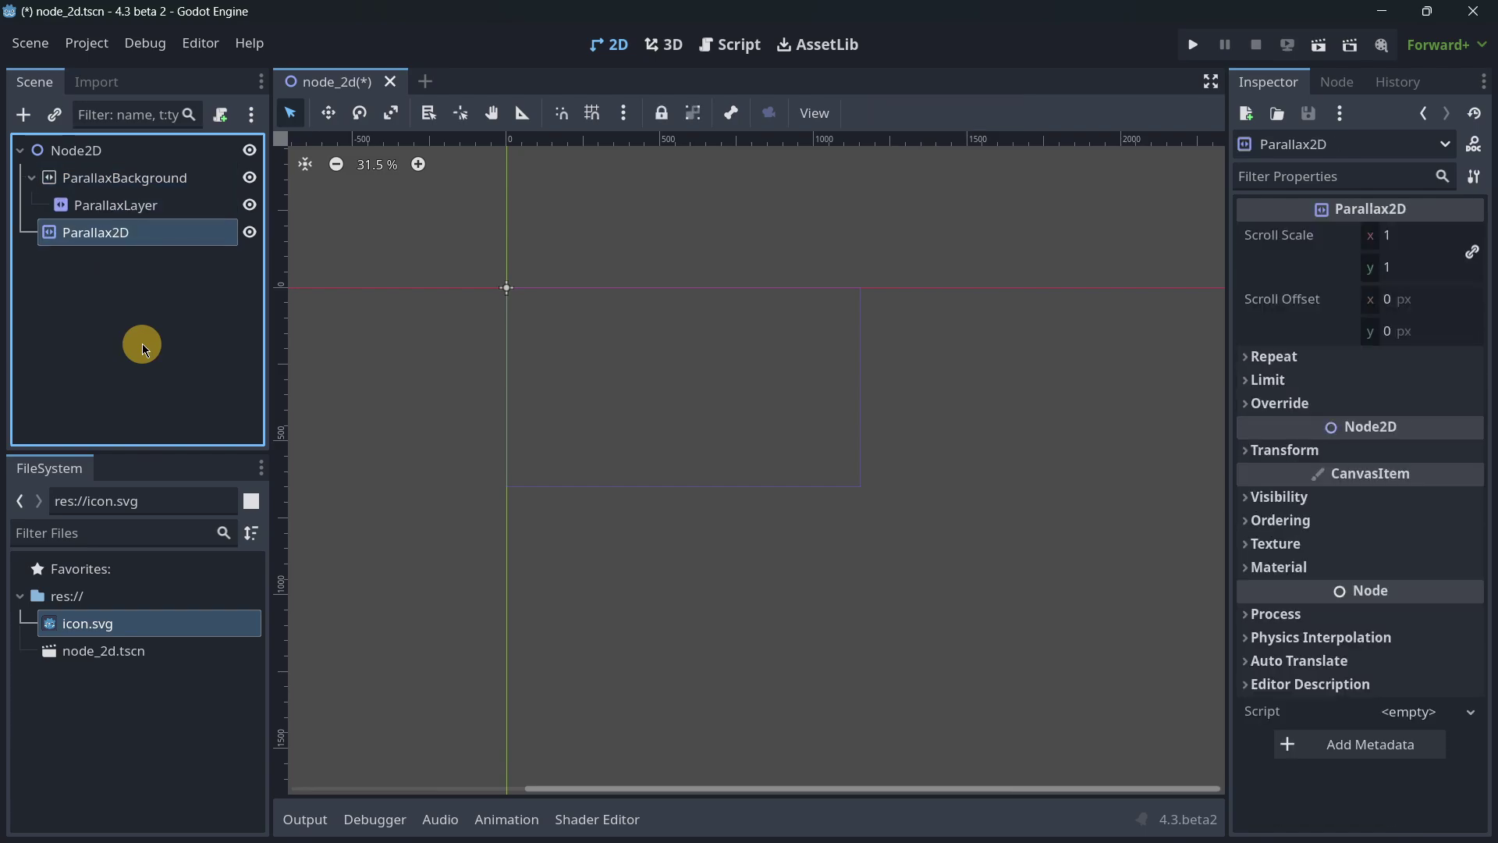
{"action": "left_click", "coordinate": [142, 344]}
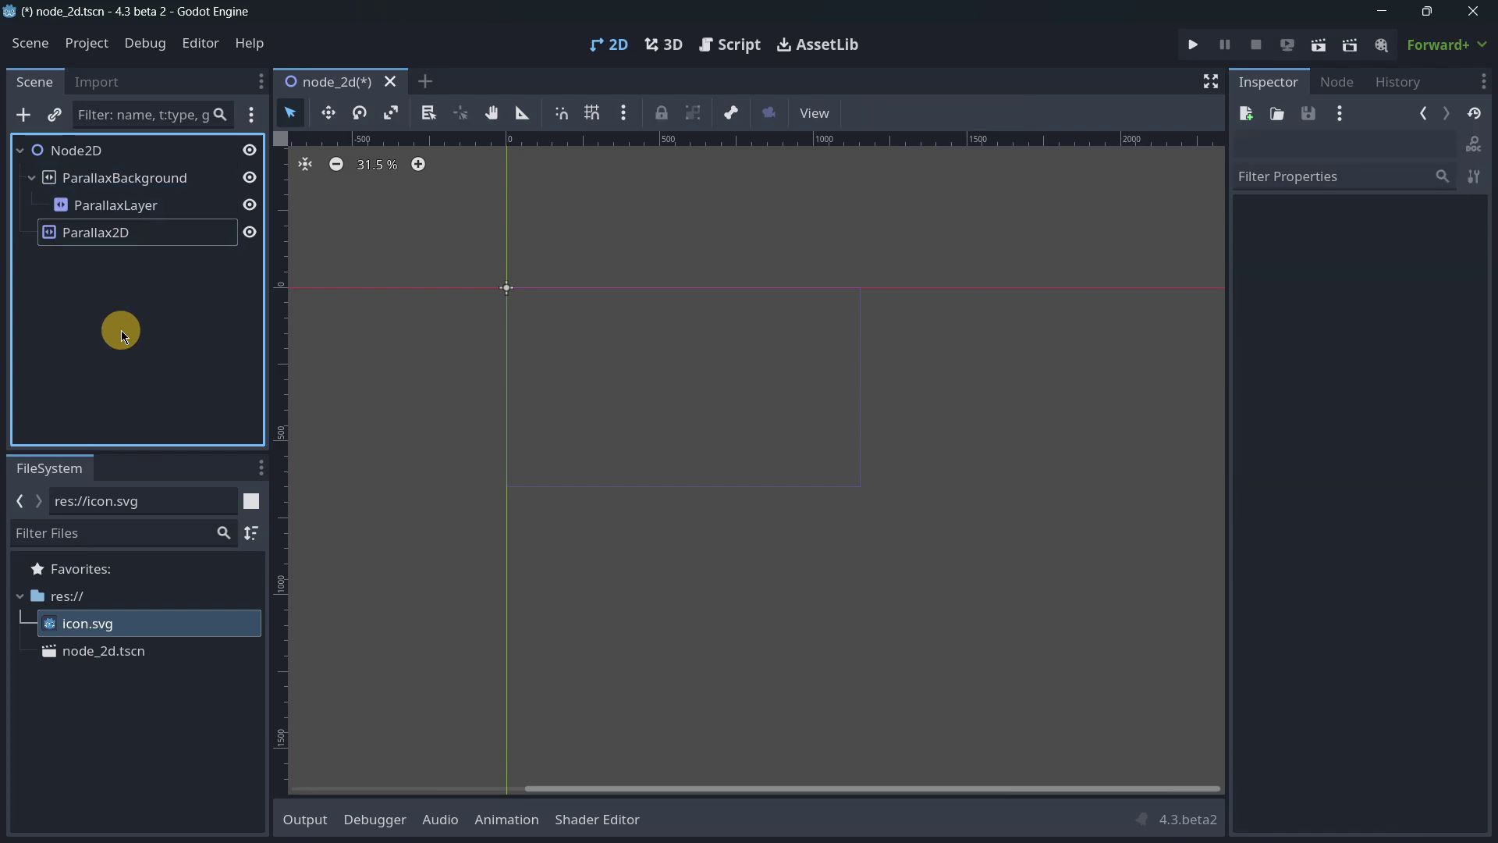
Step: Add a Sprite2D child to ParallaxLayer and another to Parallax2D
{"action": "left_click", "coordinate": [119, 201]}
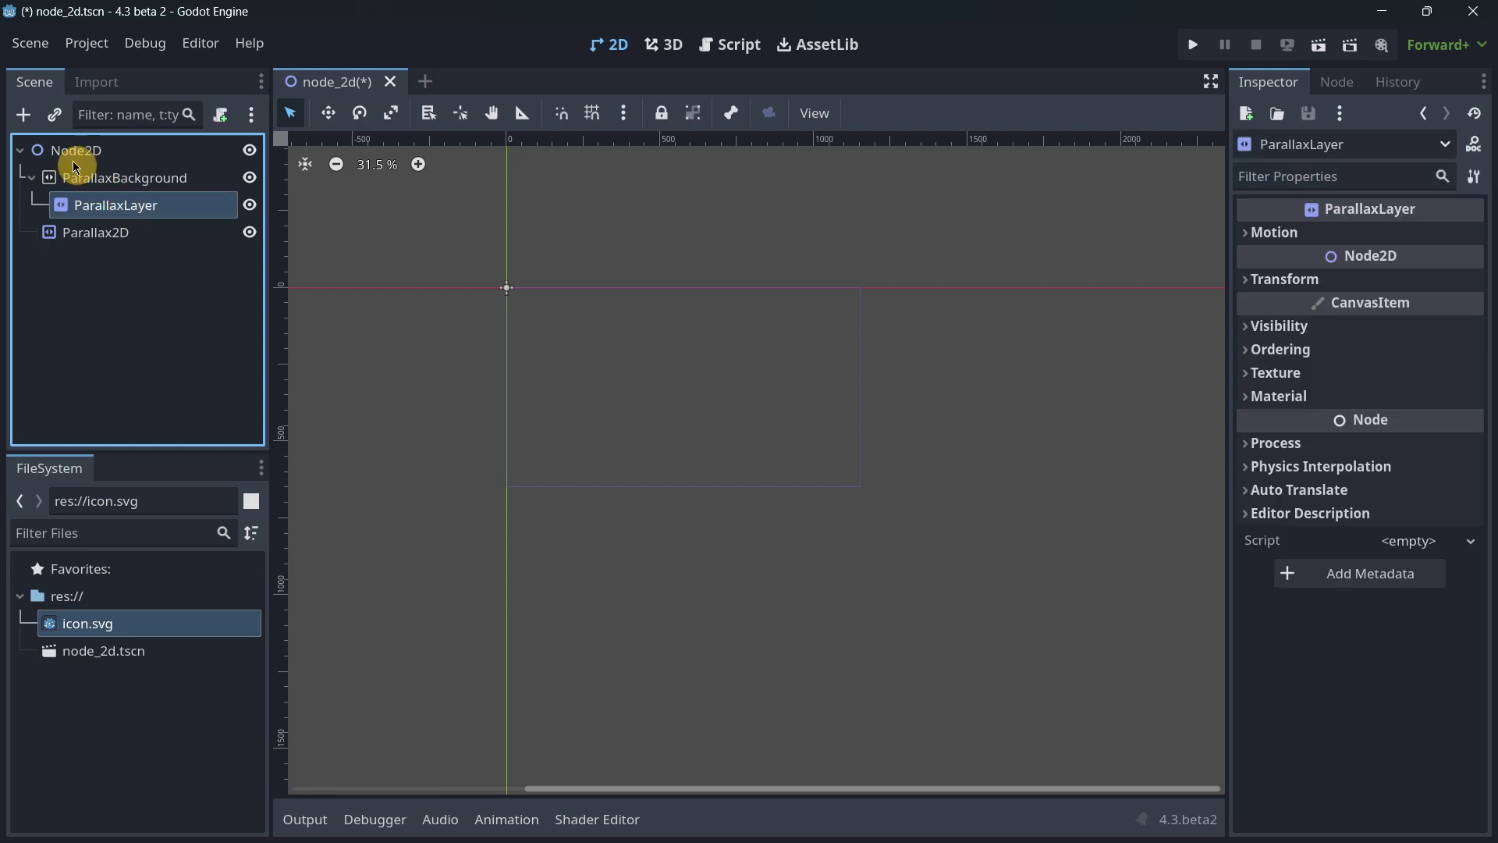
{"action": "left_click", "coordinate": [36, 124]}
{"action": "type", "text": "sprite"}
{"action": "key", "text": "Return"}
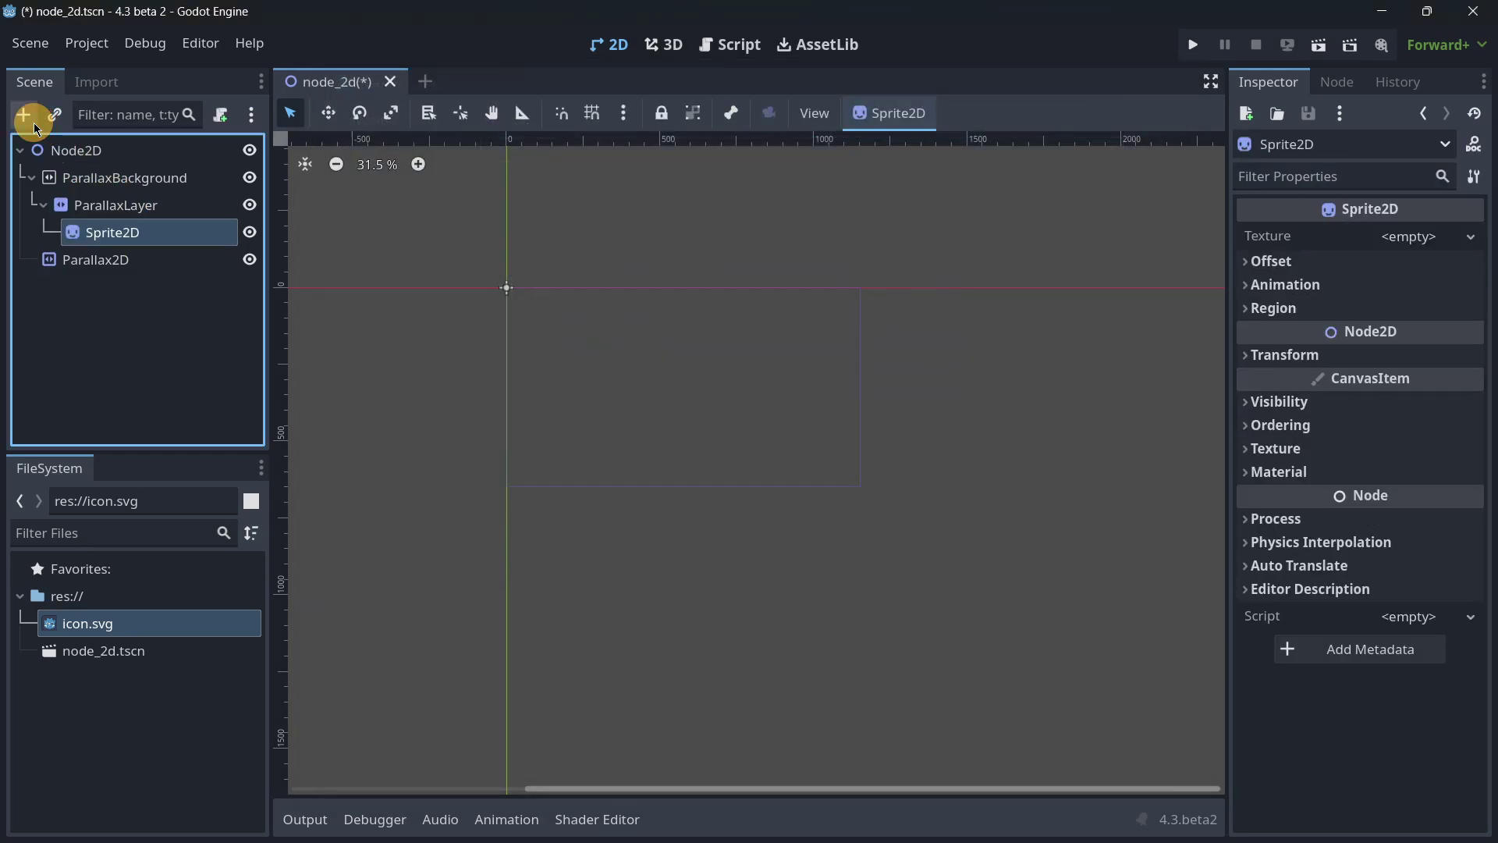
{"action": "left_click", "coordinate": [134, 260]}
{"action": "left_click", "coordinate": [23, 115]}
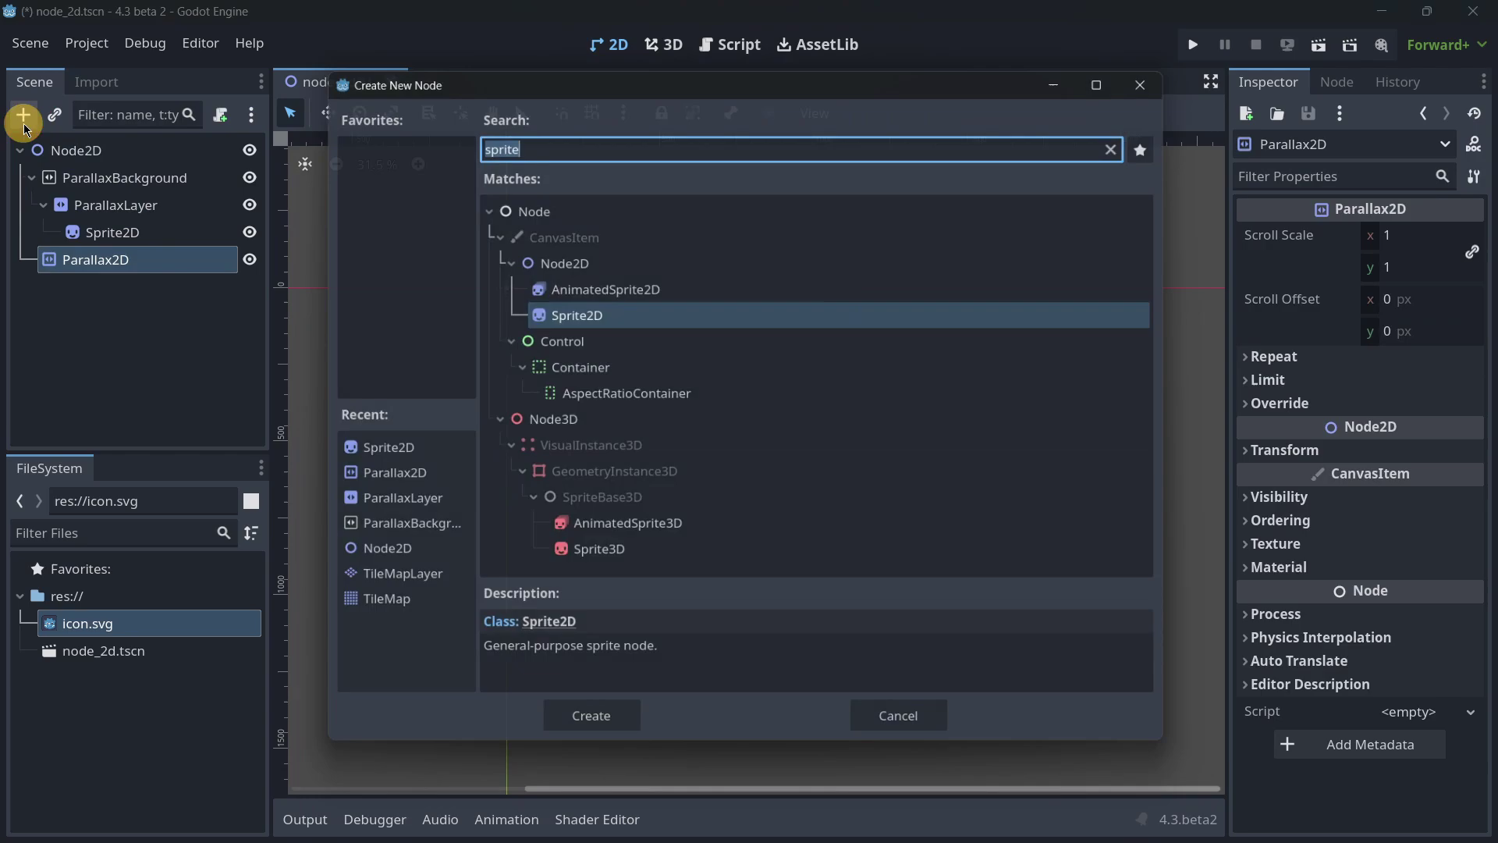
{"action": "type", "text": "sprite"}
{"action": "key", "text": "Return"}
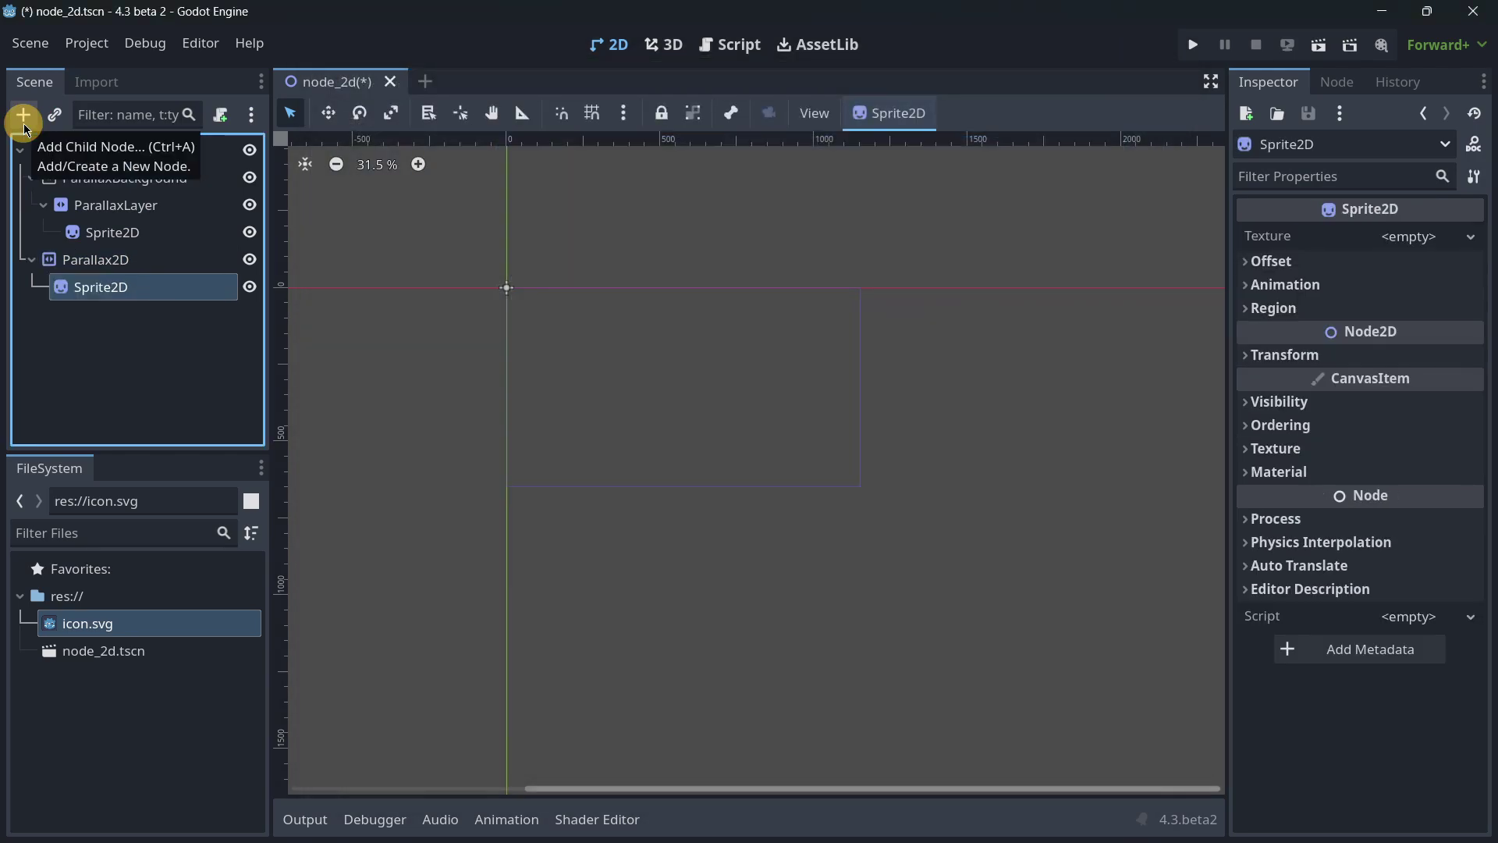
Step: Compare ParallaxBackground and Parallax2D properties in the Inspector
{"action": "left_click", "coordinate": [105, 181]}
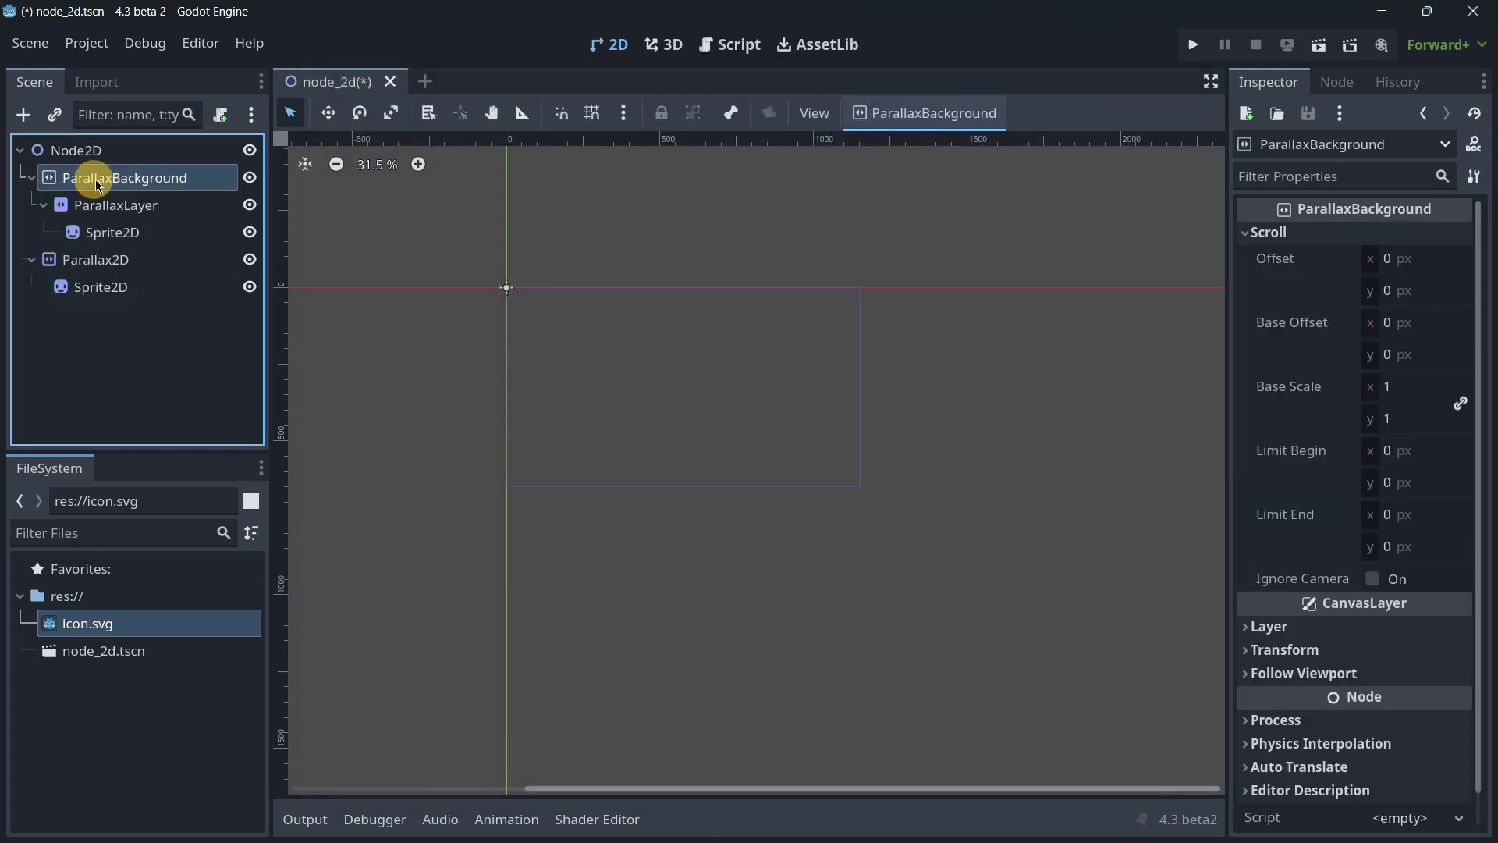
{"action": "left_click", "coordinate": [100, 265]}
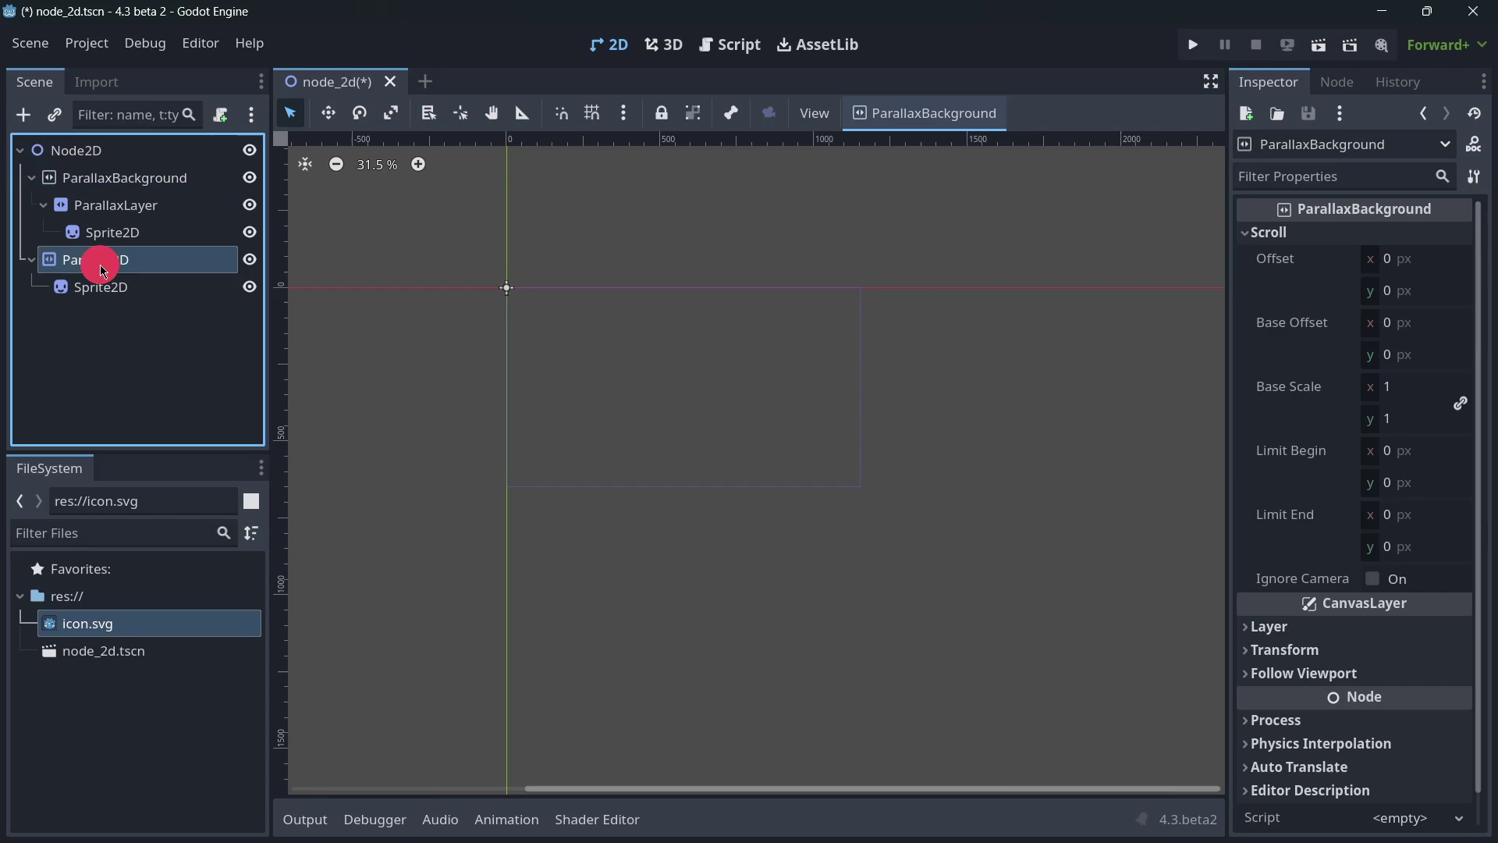
{"action": "left_click", "coordinate": [96, 181]}
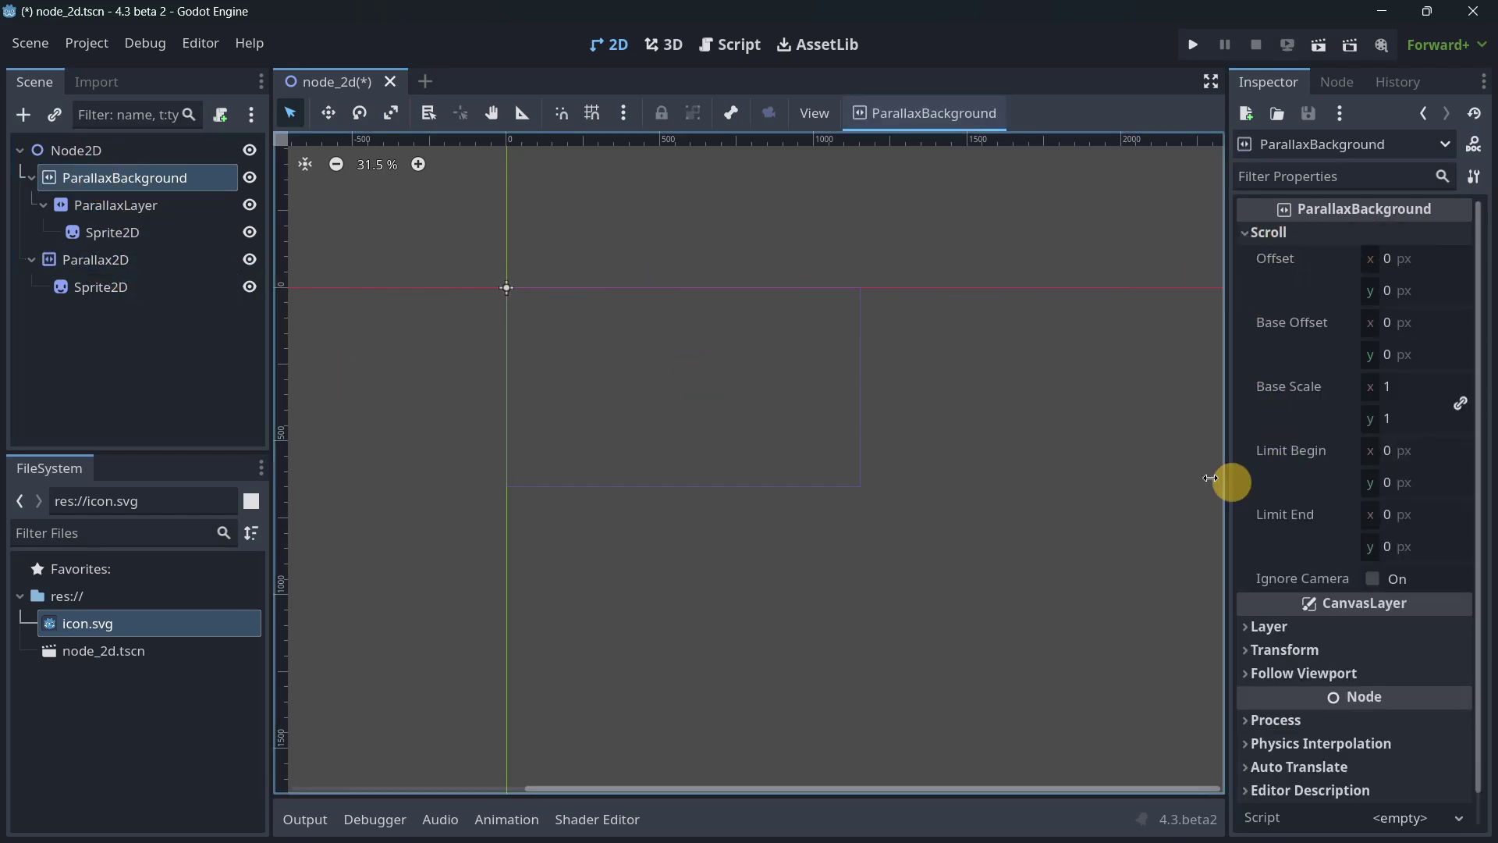
{"action": "left_click", "coordinate": [125, 263]}
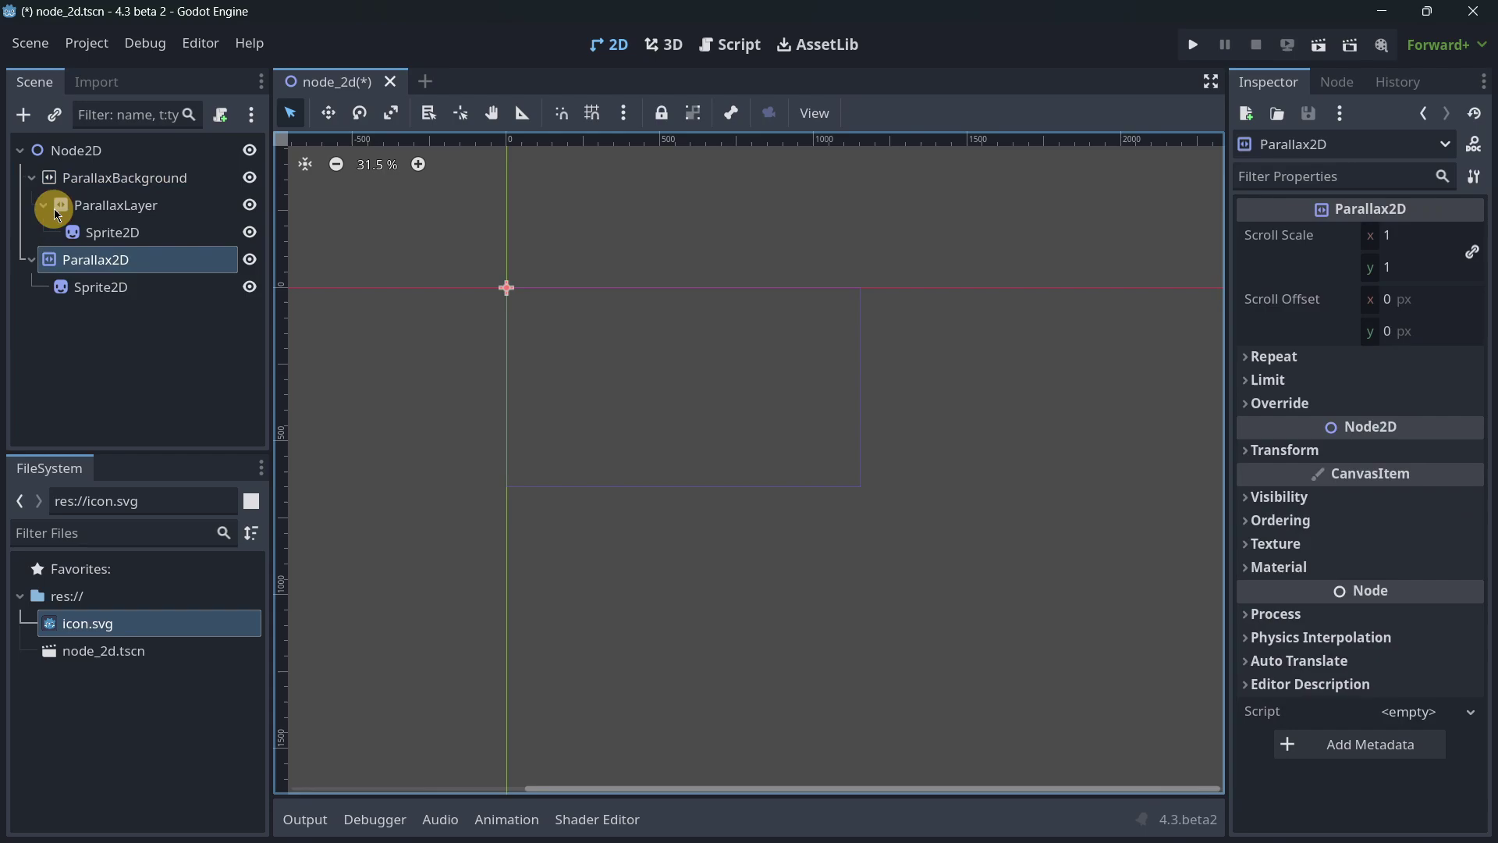
{"action": "left_click", "coordinate": [144, 288]}
{"action": "left_click", "coordinate": [187, 318]}
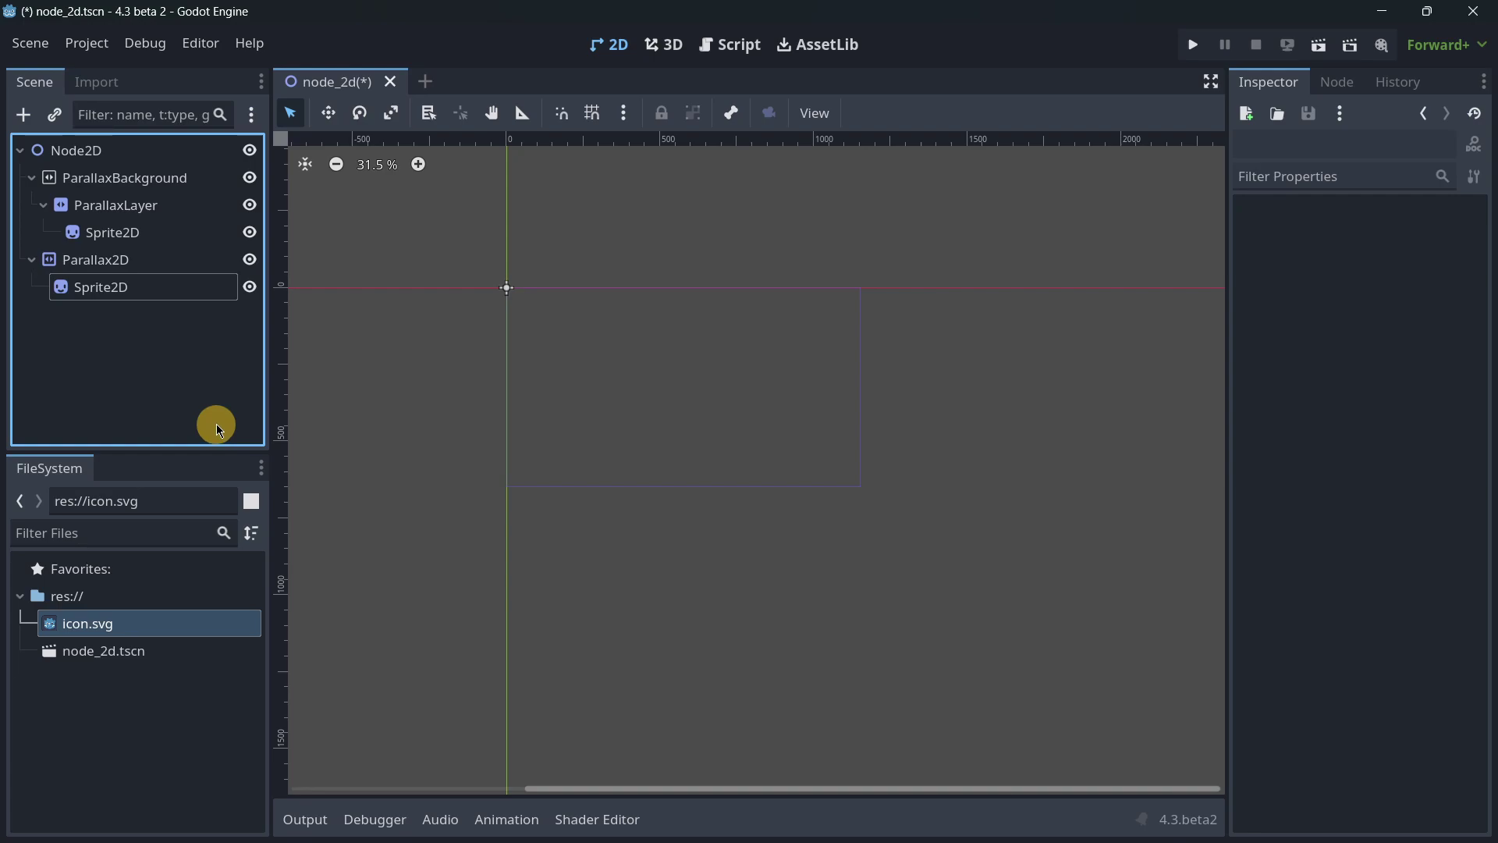
Step: Add the root Node2D to a new scene group named 'Scene1', then start a new scene
{"action": "left_click", "coordinate": [122, 156]}
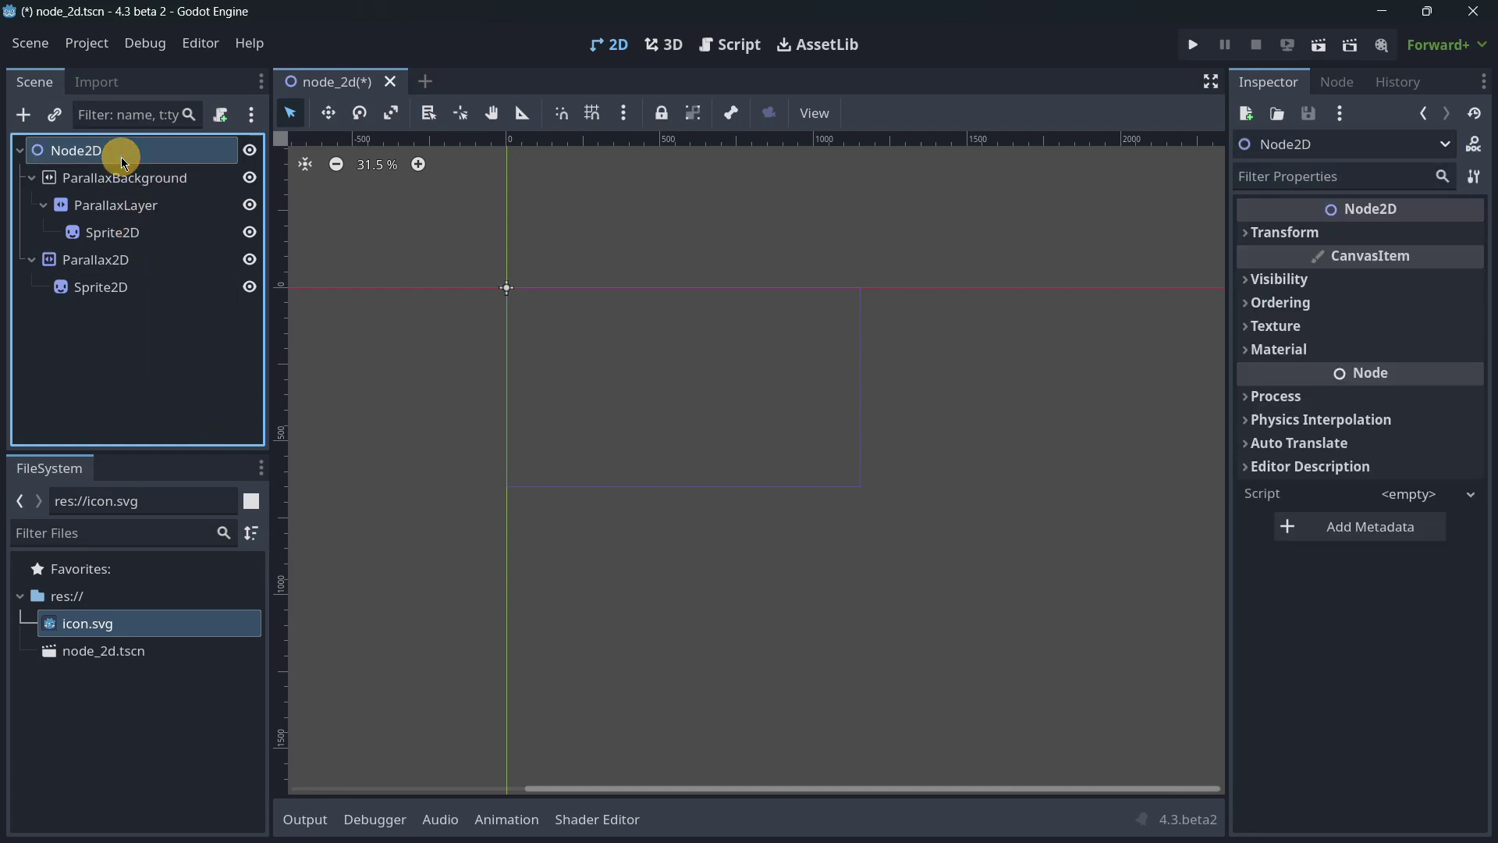
{"action": "left_click", "coordinate": [1334, 83]}
{"action": "left_click", "coordinate": [1401, 119]}
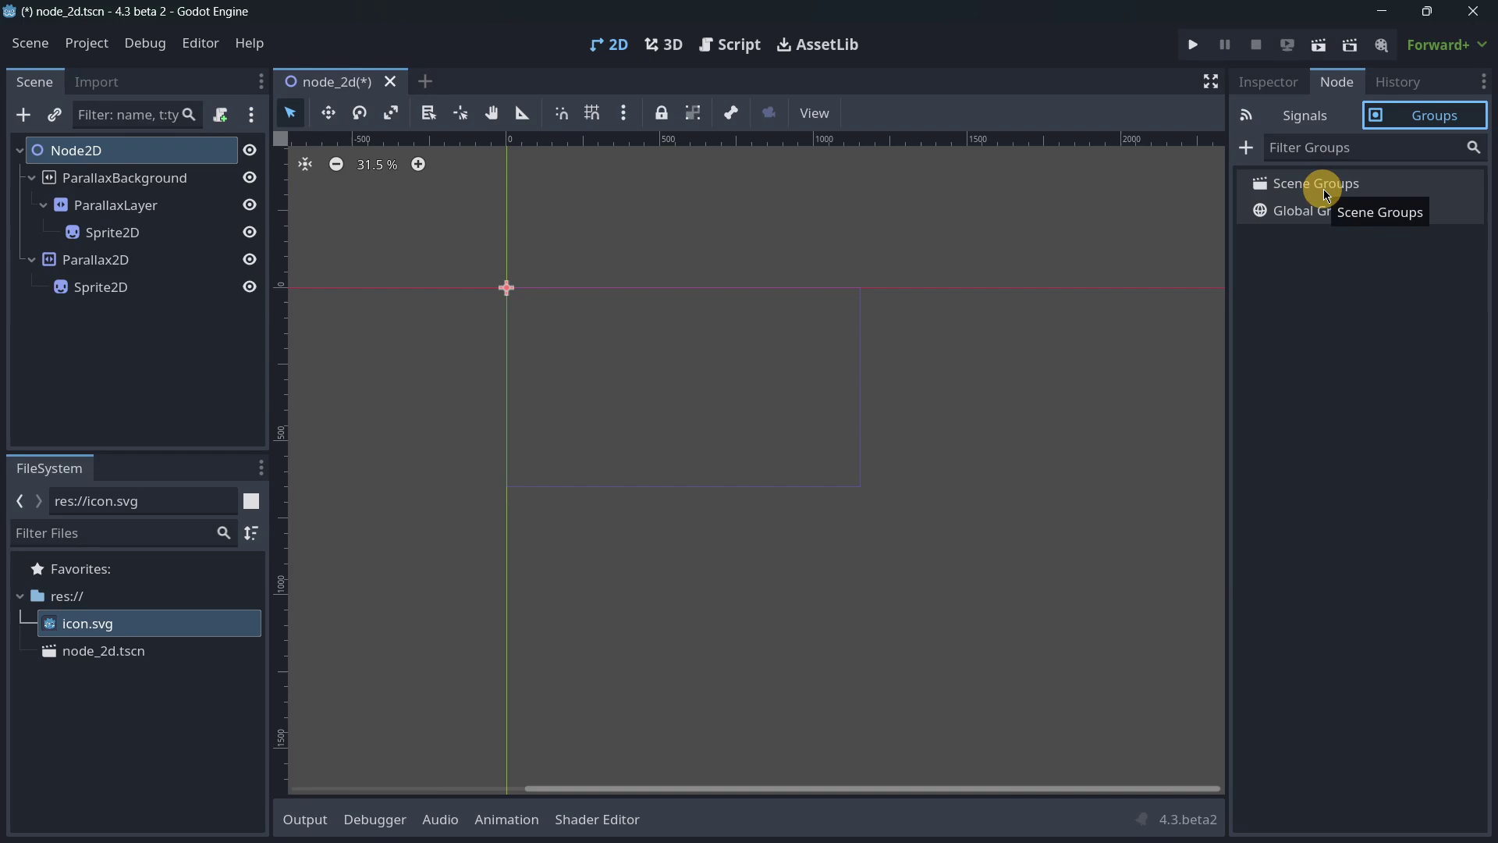
{"action": "left_click", "coordinate": [1246, 148]}
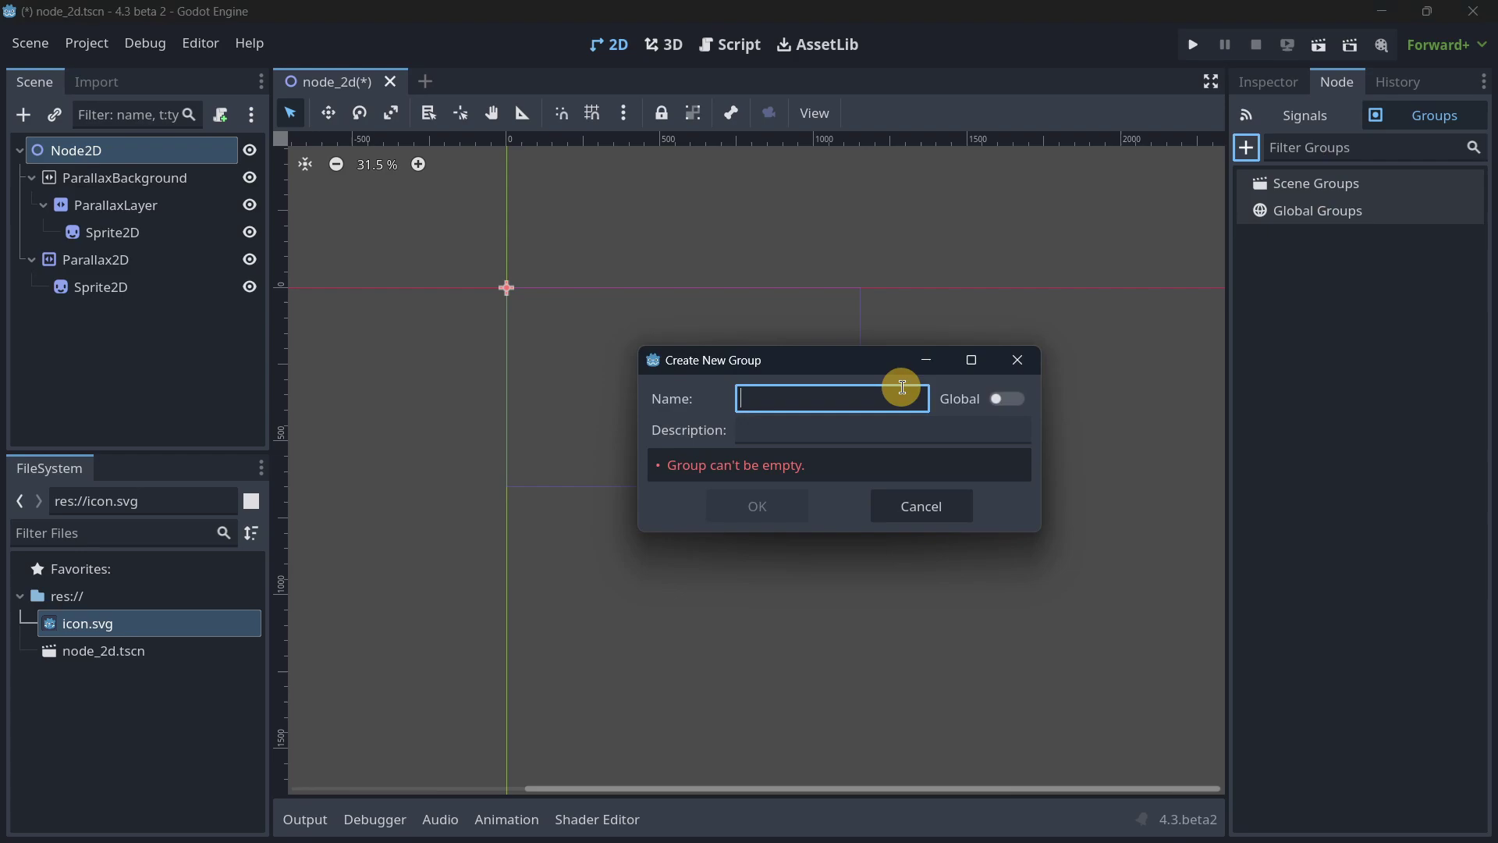
{"action": "type", "text": "Scene1"}
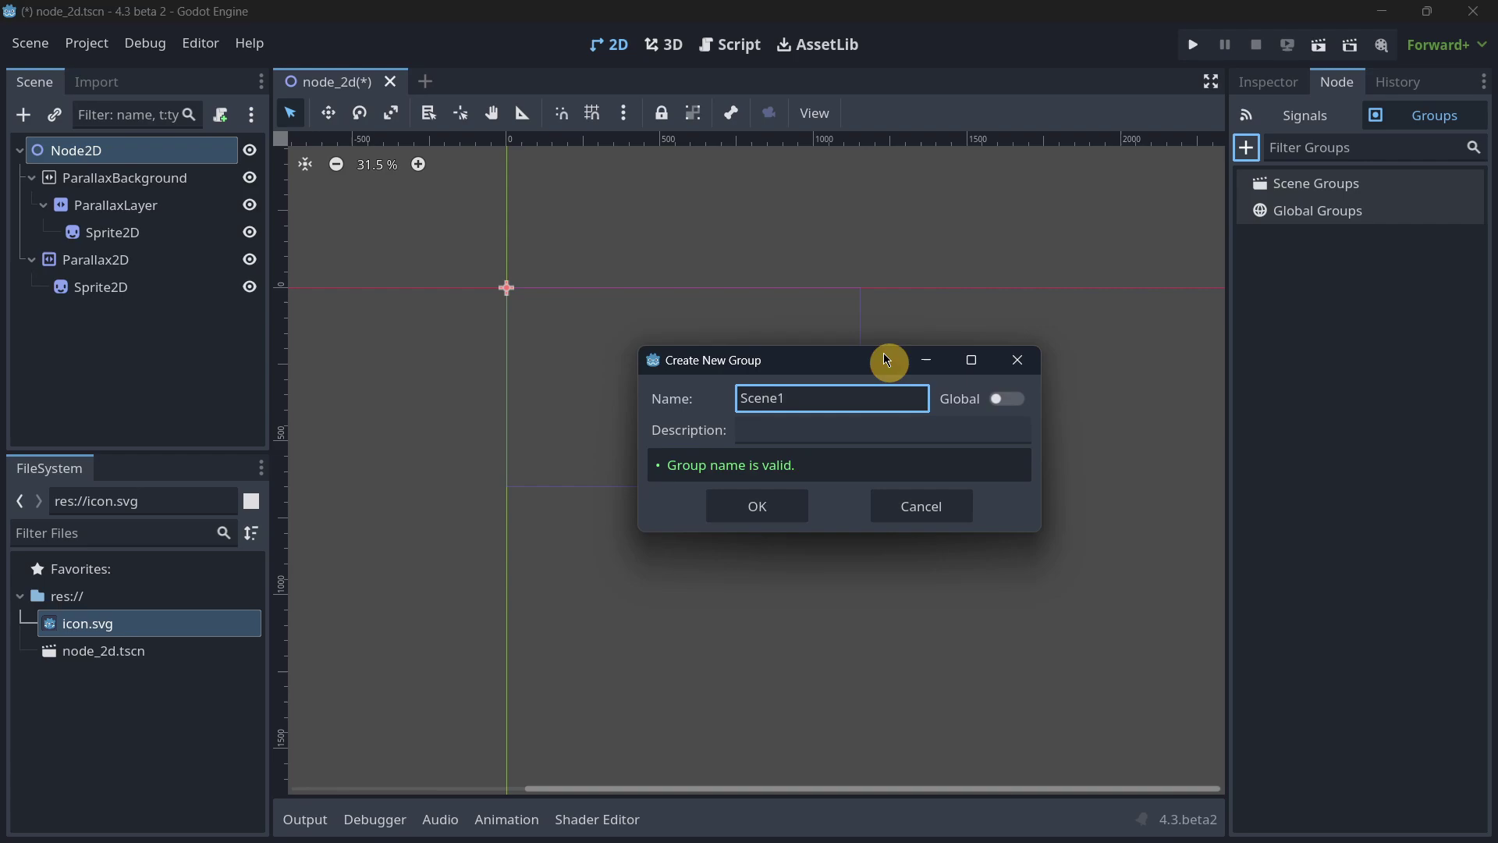
{"action": "left_click", "coordinate": [750, 509]}
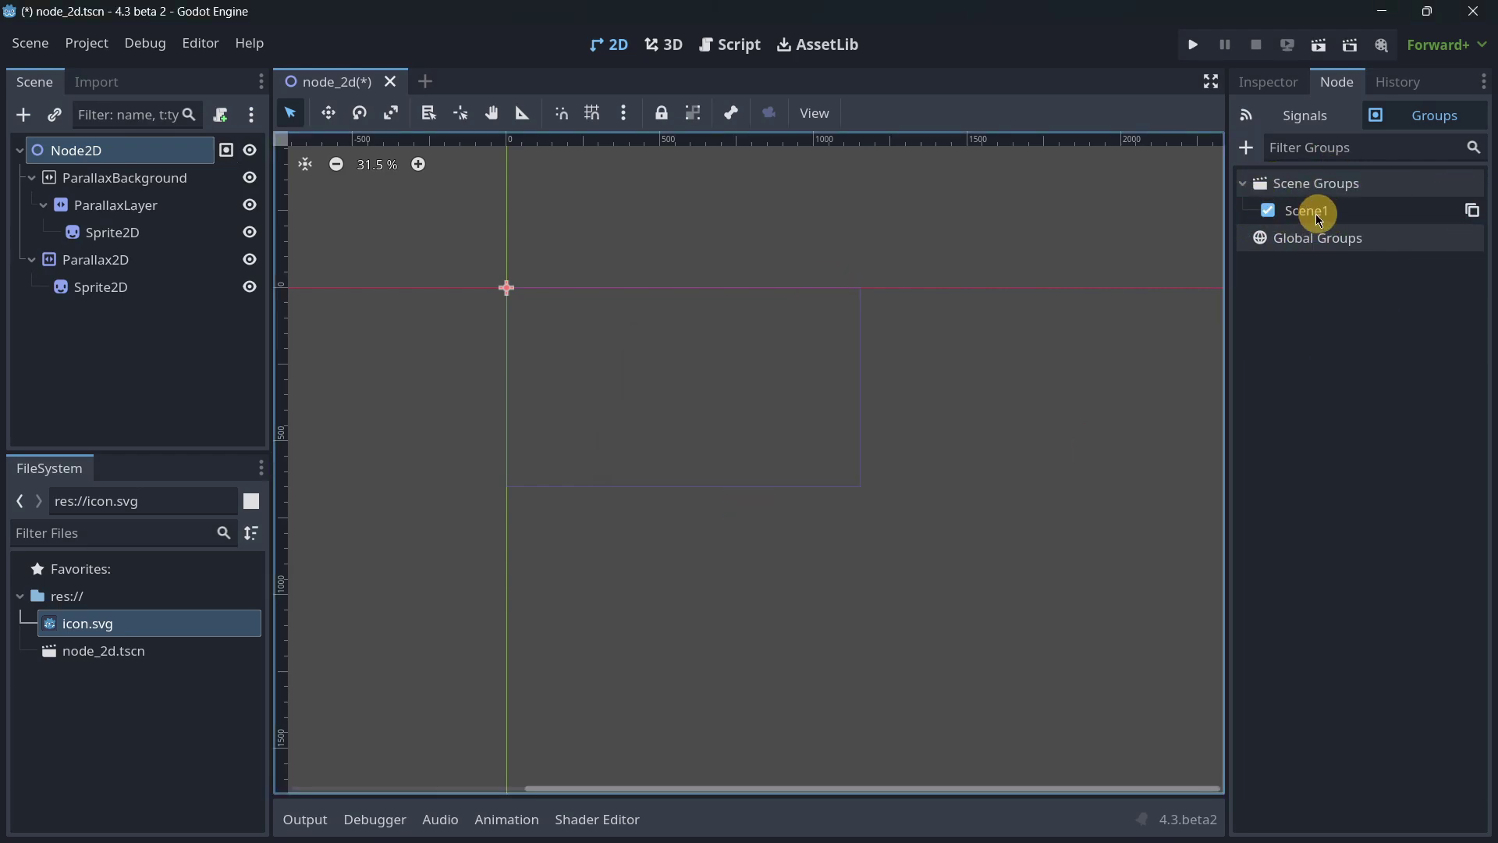
{"action": "left_click", "coordinate": [425, 81]}
Step: Give the new scene a 2D root, then select ParallaxLayer's Sprite2D in node_2d
{"action": "left_click", "coordinate": [183, 191]}
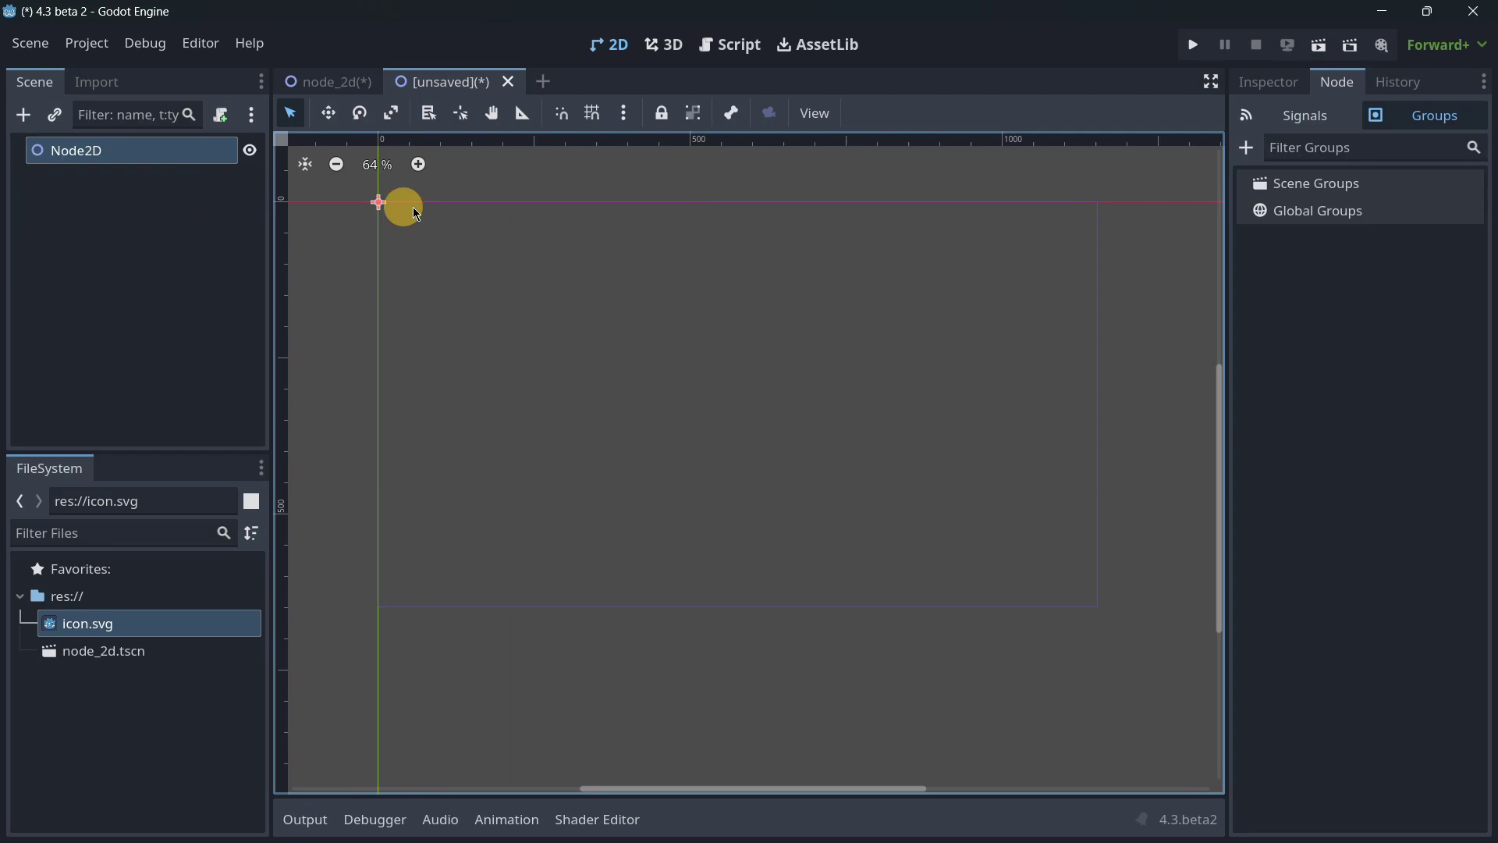
{"action": "left_click", "coordinate": [314, 95]}
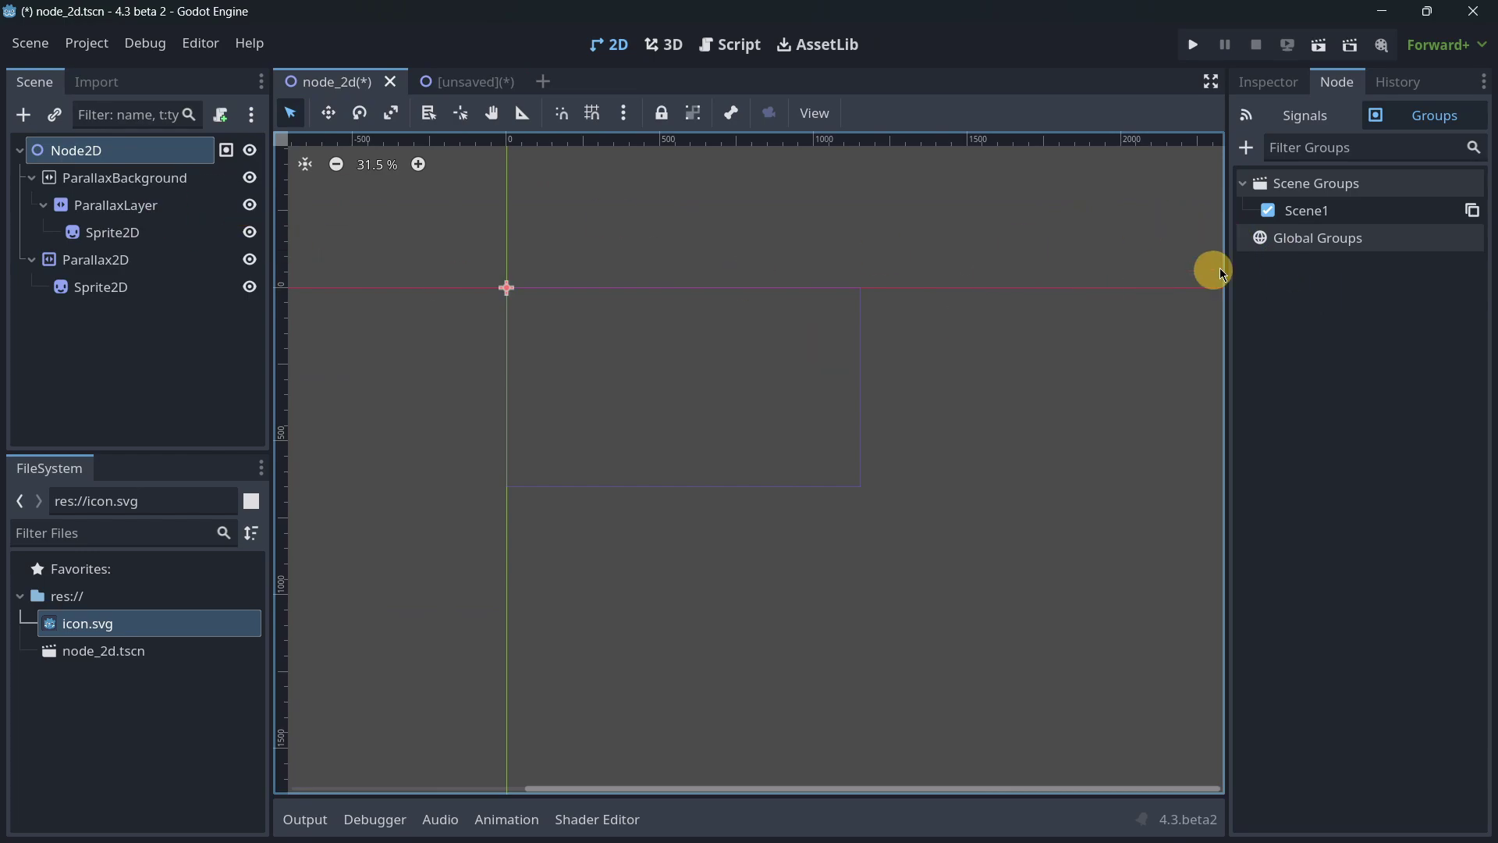
{"action": "left_click", "coordinate": [157, 175]}
{"action": "left_click", "coordinate": [138, 207]}
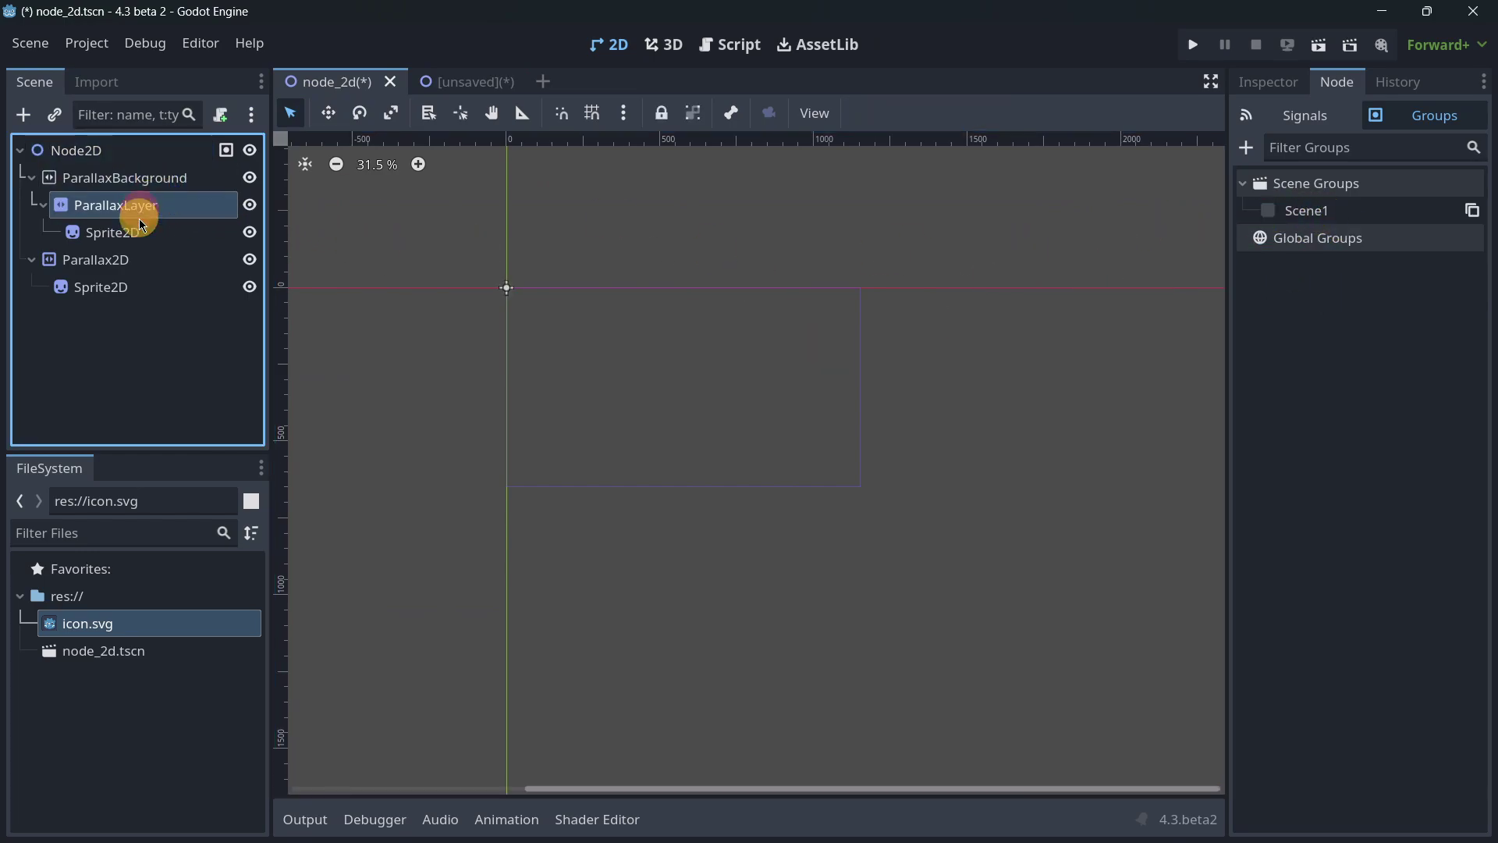
{"action": "left_click", "coordinate": [117, 232]}
Step: Toggle the sprite into and back out of Scene1, then copy the Scene1 group name
{"action": "left_click", "coordinate": [1260, 211]}
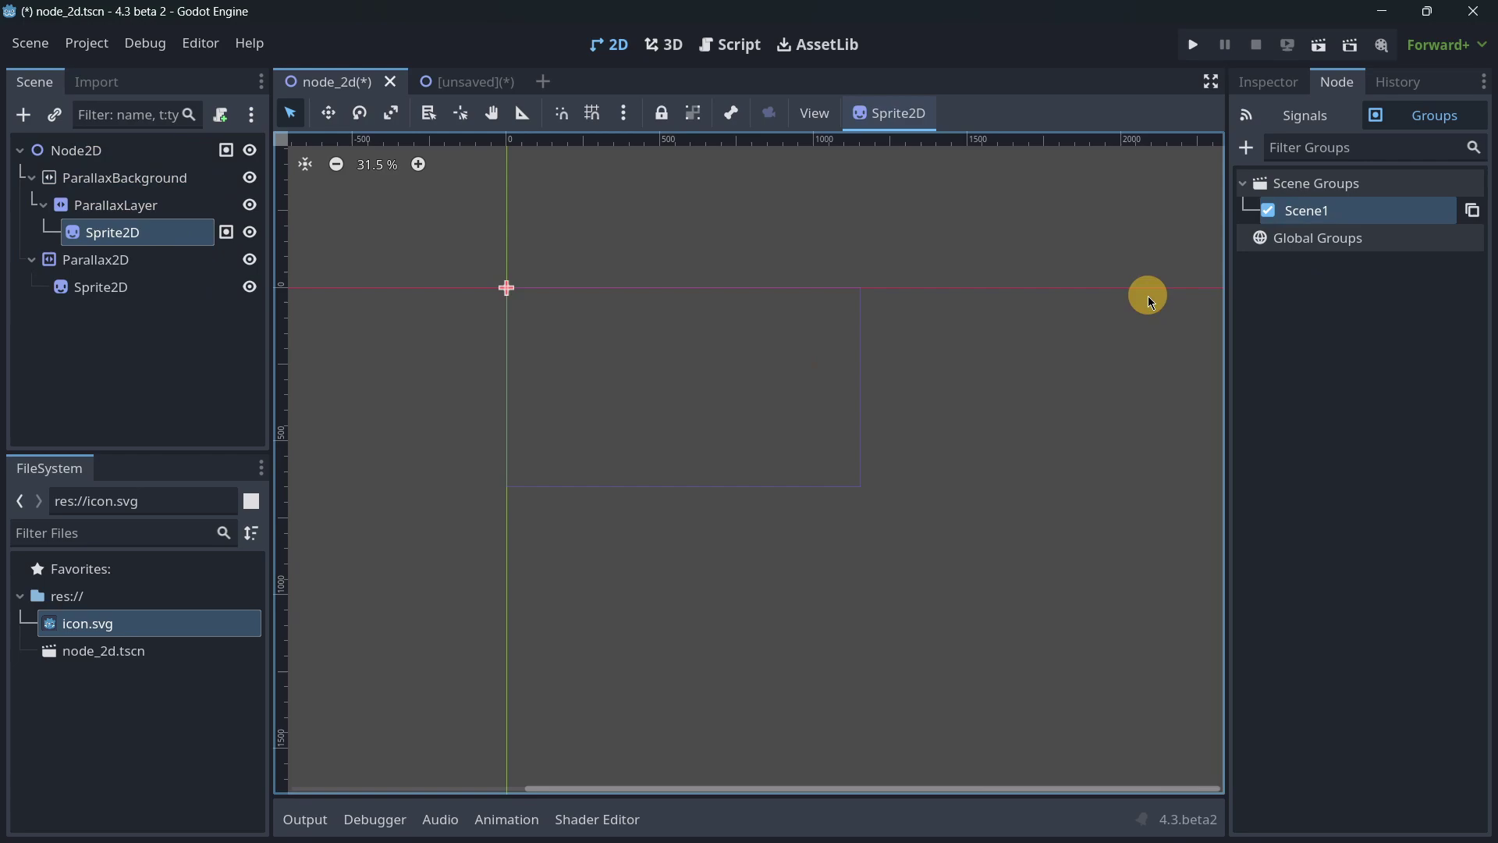
{"action": "left_click", "coordinate": [1267, 210]}
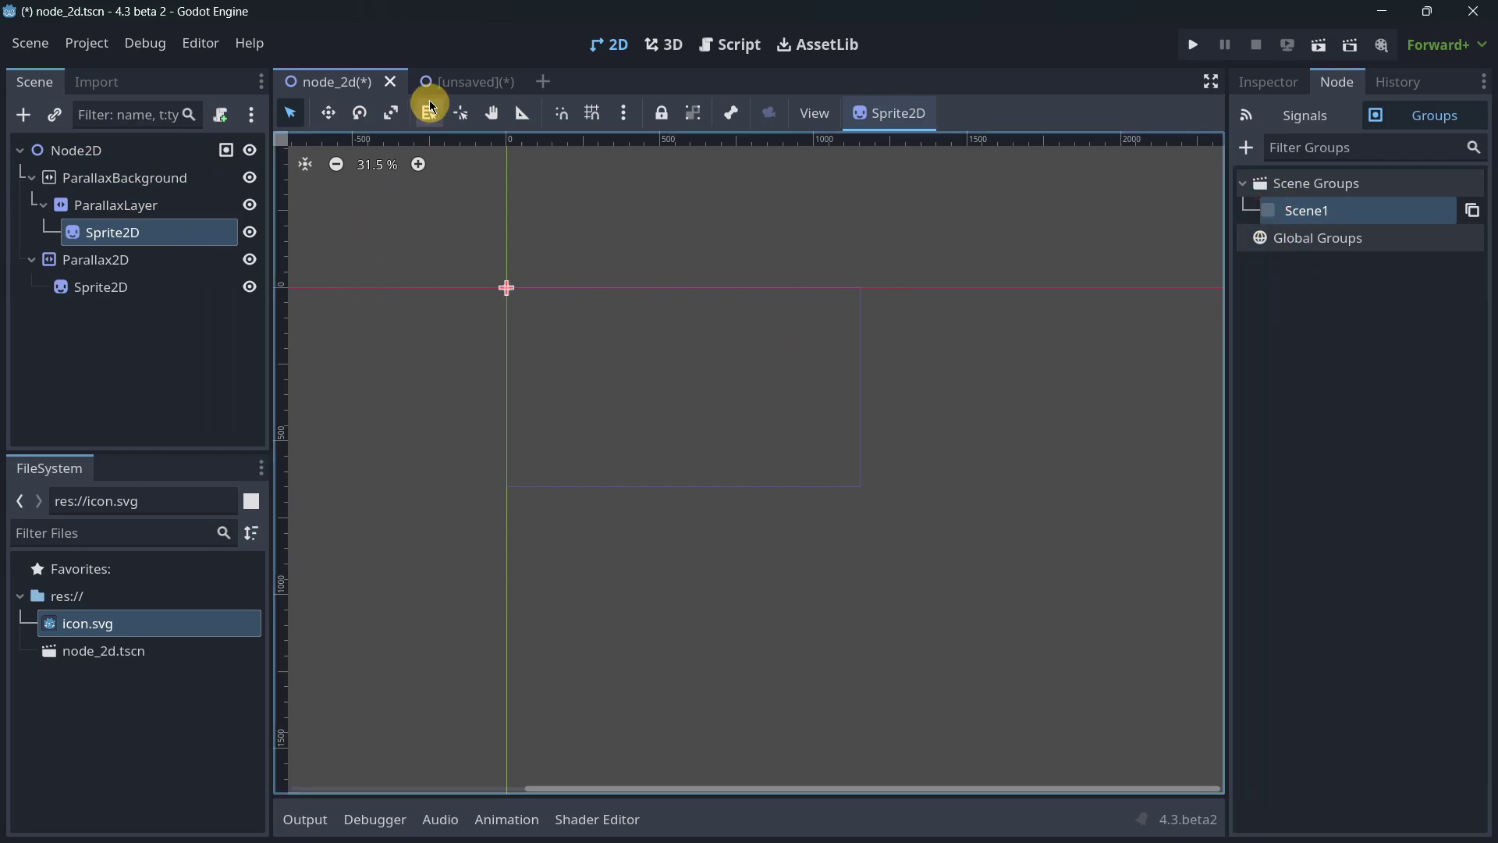
{"action": "left_click", "coordinate": [1473, 211]}
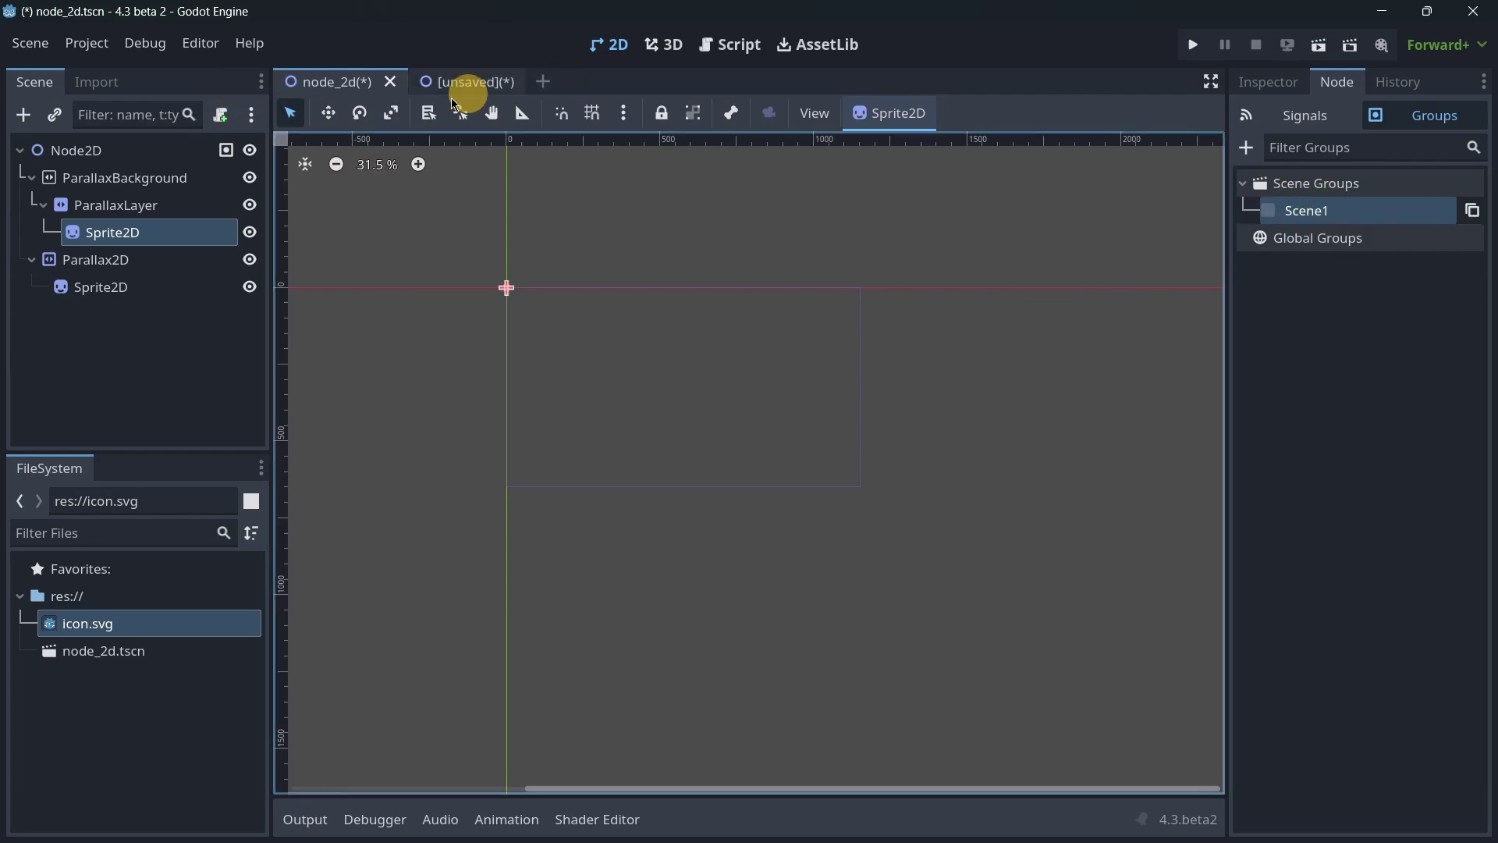
Step: Create node_2d.gd on the Node2D root, paste then undo on line 2, and return to 2D view
{"action": "left_click", "coordinate": [145, 159]}
{"action": "left_click", "coordinate": [220, 115]}
{"action": "left_click", "coordinate": [773, 654]}
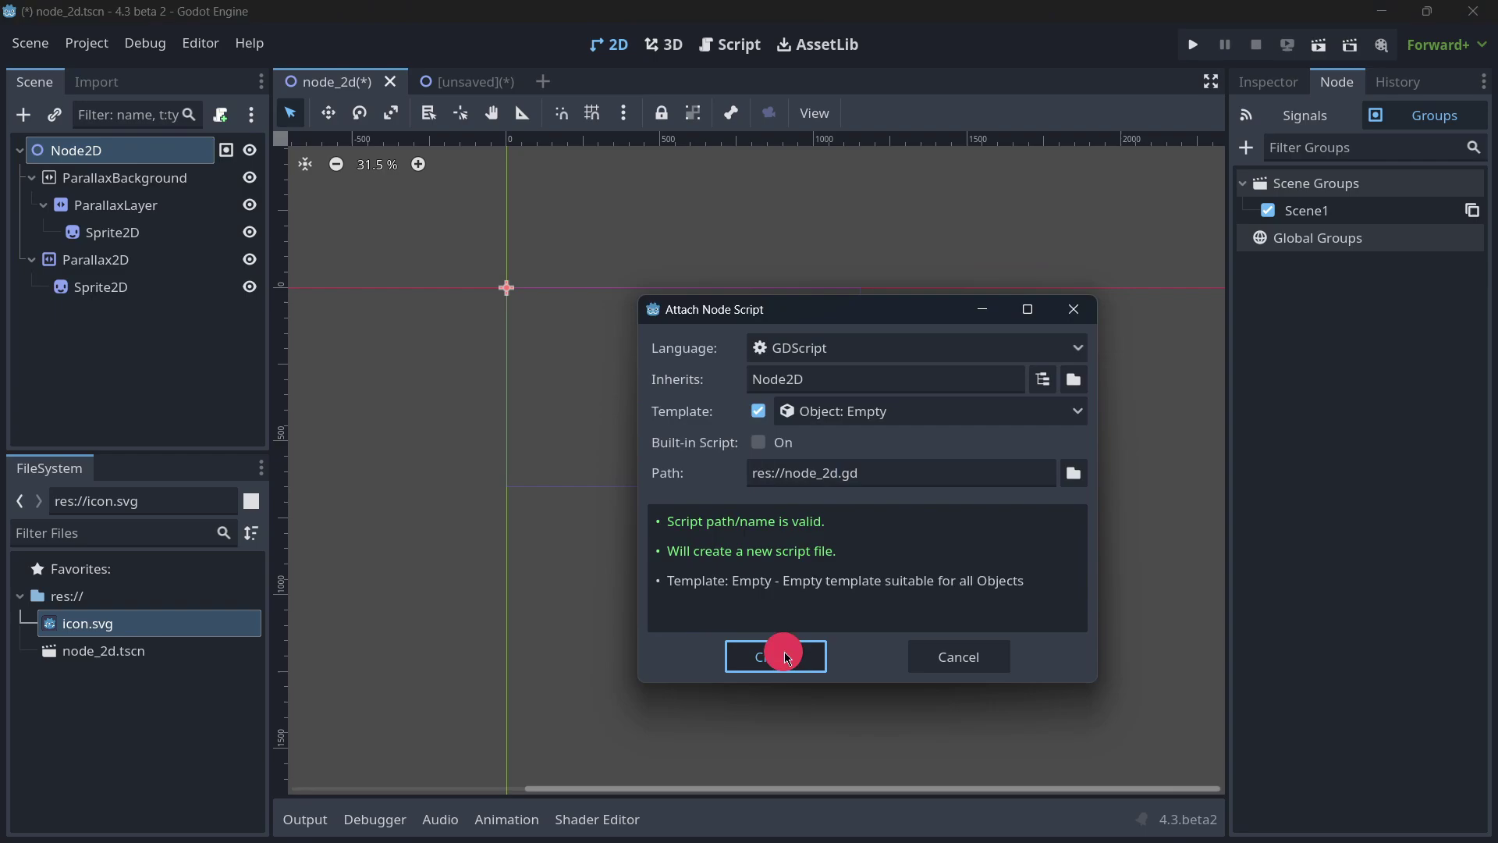
{"action": "left_click", "coordinate": [593, 180]}
{"action": "key", "text": "ctrl+v"}
{"action": "key", "text": "ctrl+v"}
{"action": "key", "text": "ctrl+v"}
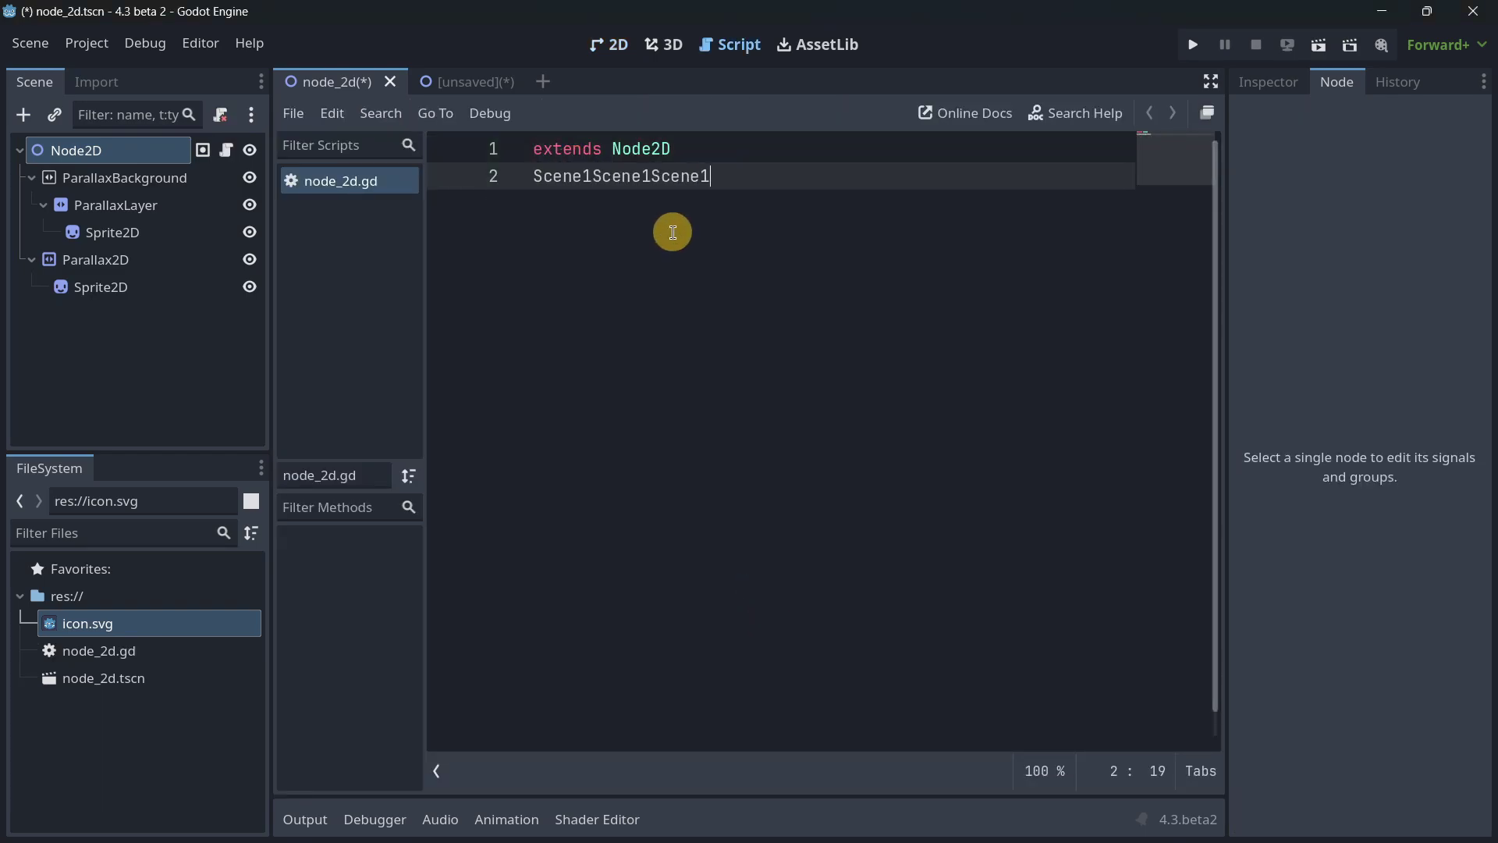
{"action": "key", "text": "ctrl+z"}
{"action": "key", "text": "ctrl+z"}
{"action": "key", "text": "ctrl+z"}
{"action": "left_click", "coordinate": [607, 45]}
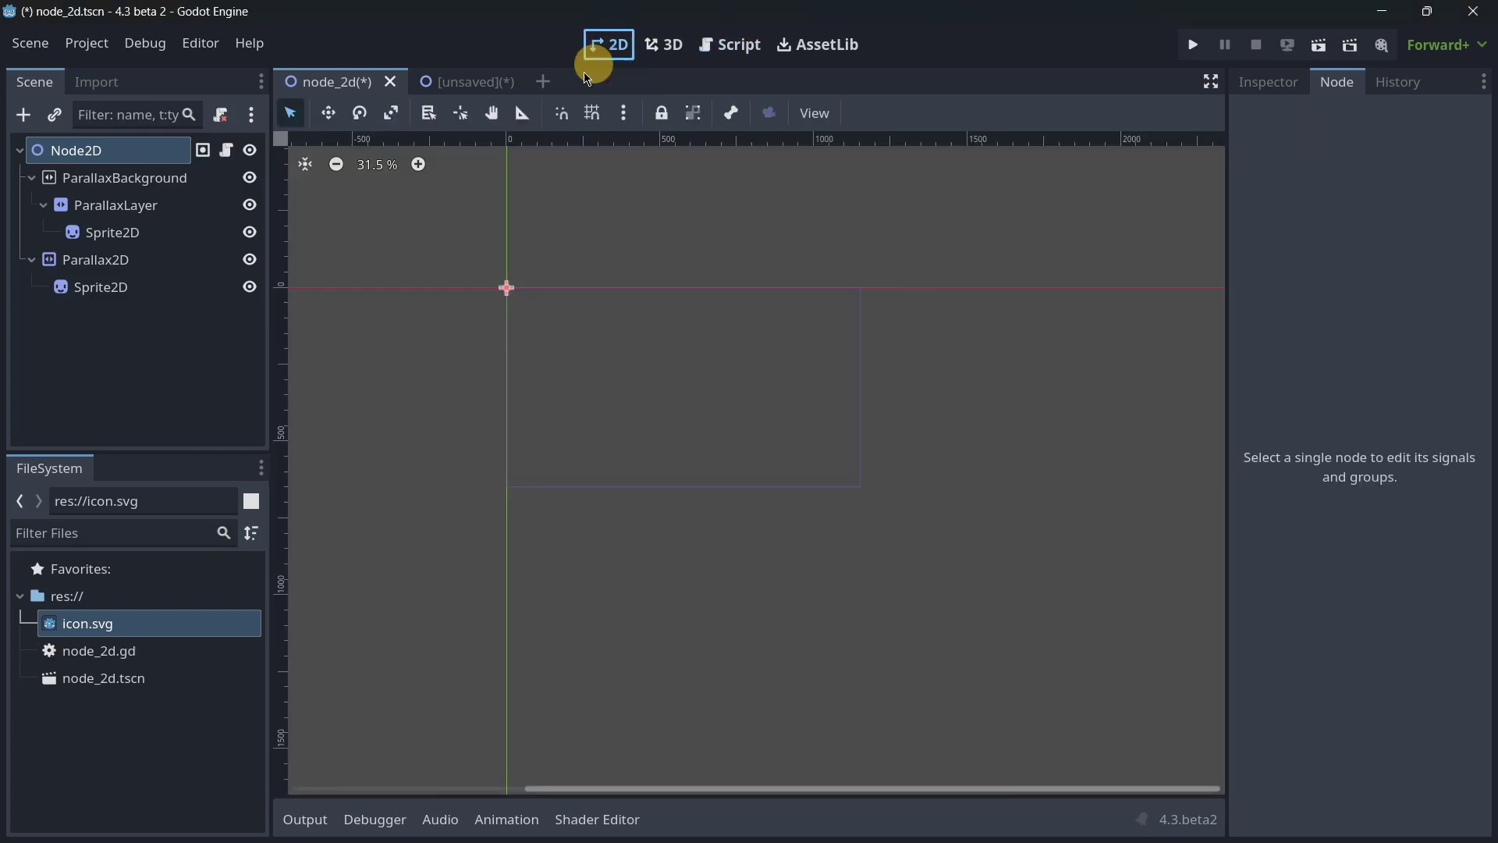
{"action": "left_click", "coordinate": [178, 156]}
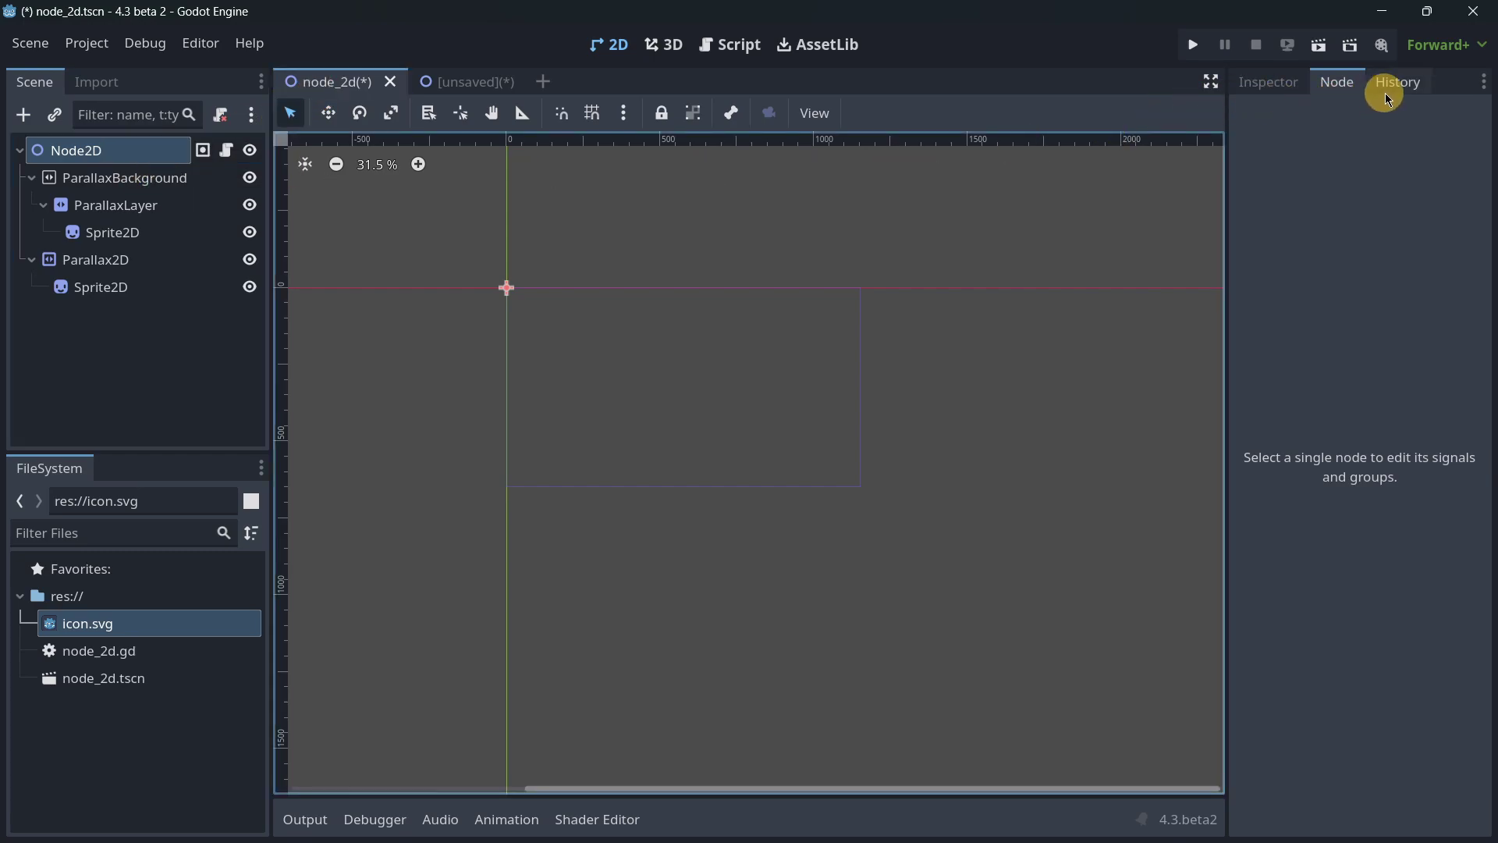
Step: On Node2D, create a group 'Global' marked global with description 'This is Global'
{"action": "left_click", "coordinate": [1280, 81]}
{"action": "left_click", "coordinate": [1340, 81]}
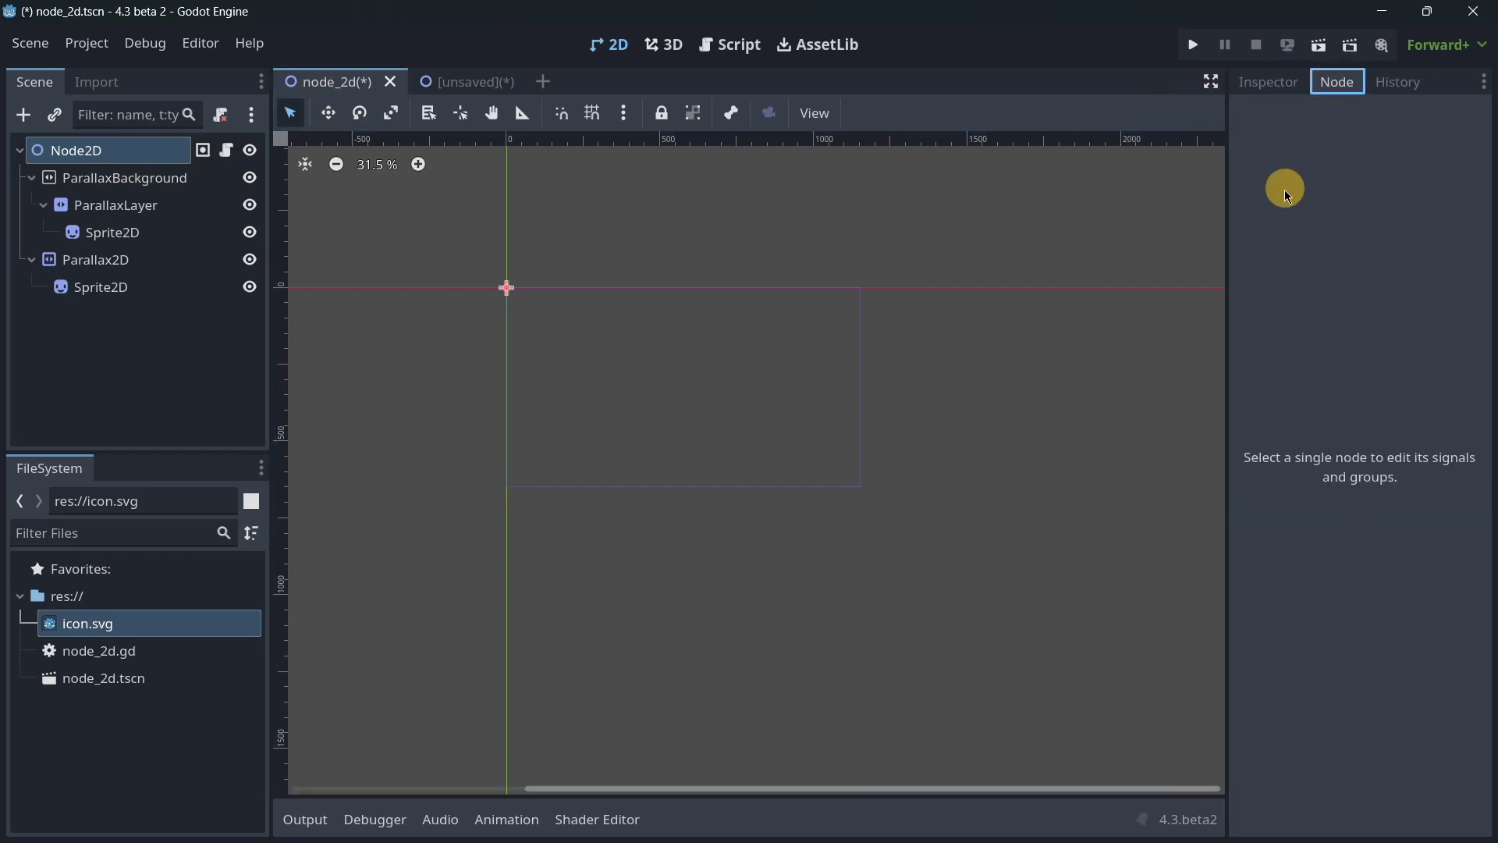
{"action": "left_click", "coordinate": [119, 170]}
{"action": "left_click", "coordinate": [117, 150]}
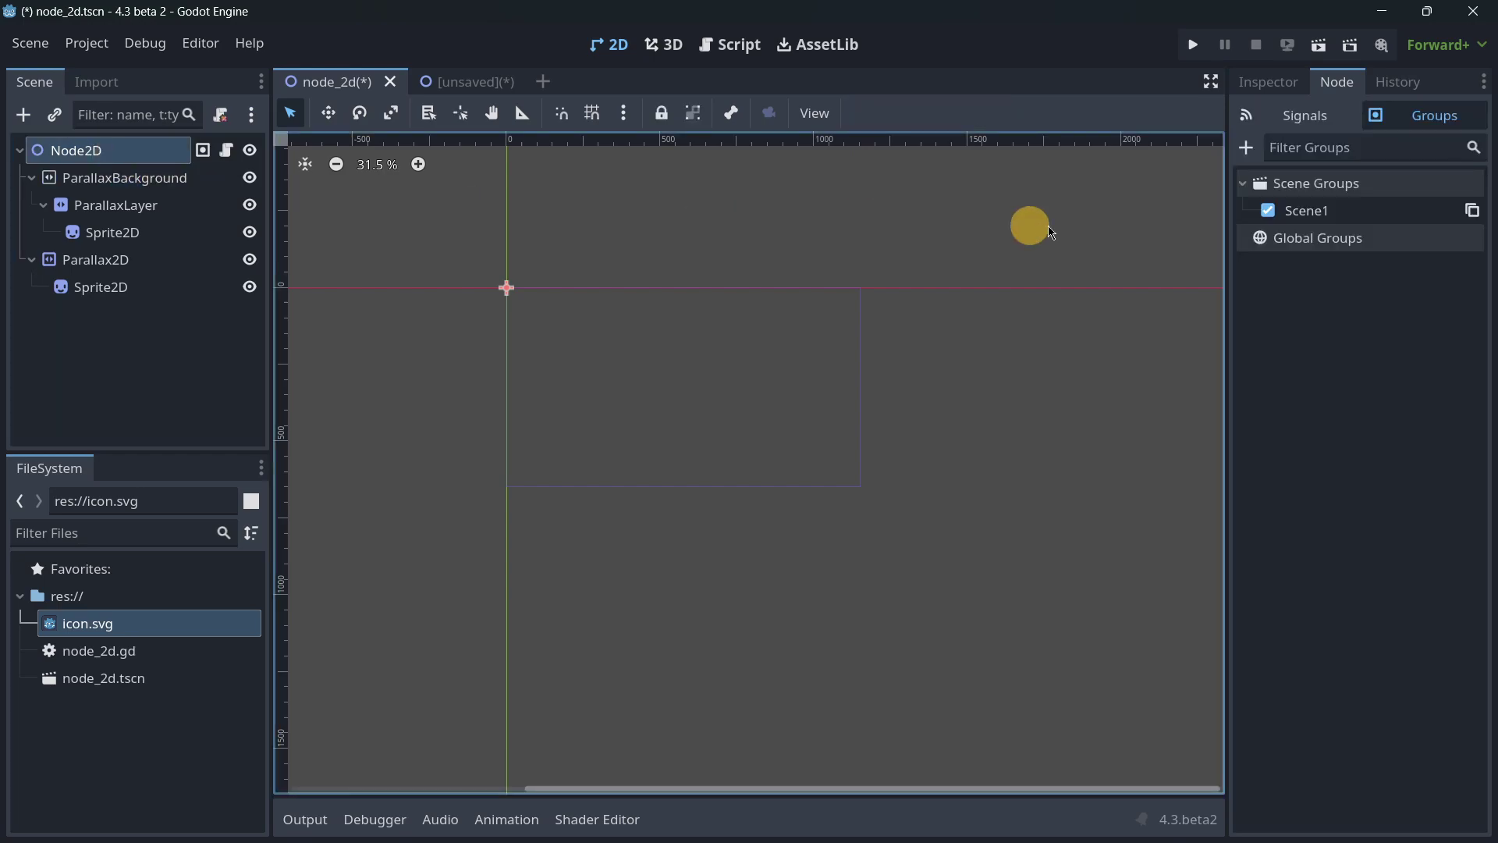
{"action": "left_click", "coordinate": [1246, 147]}
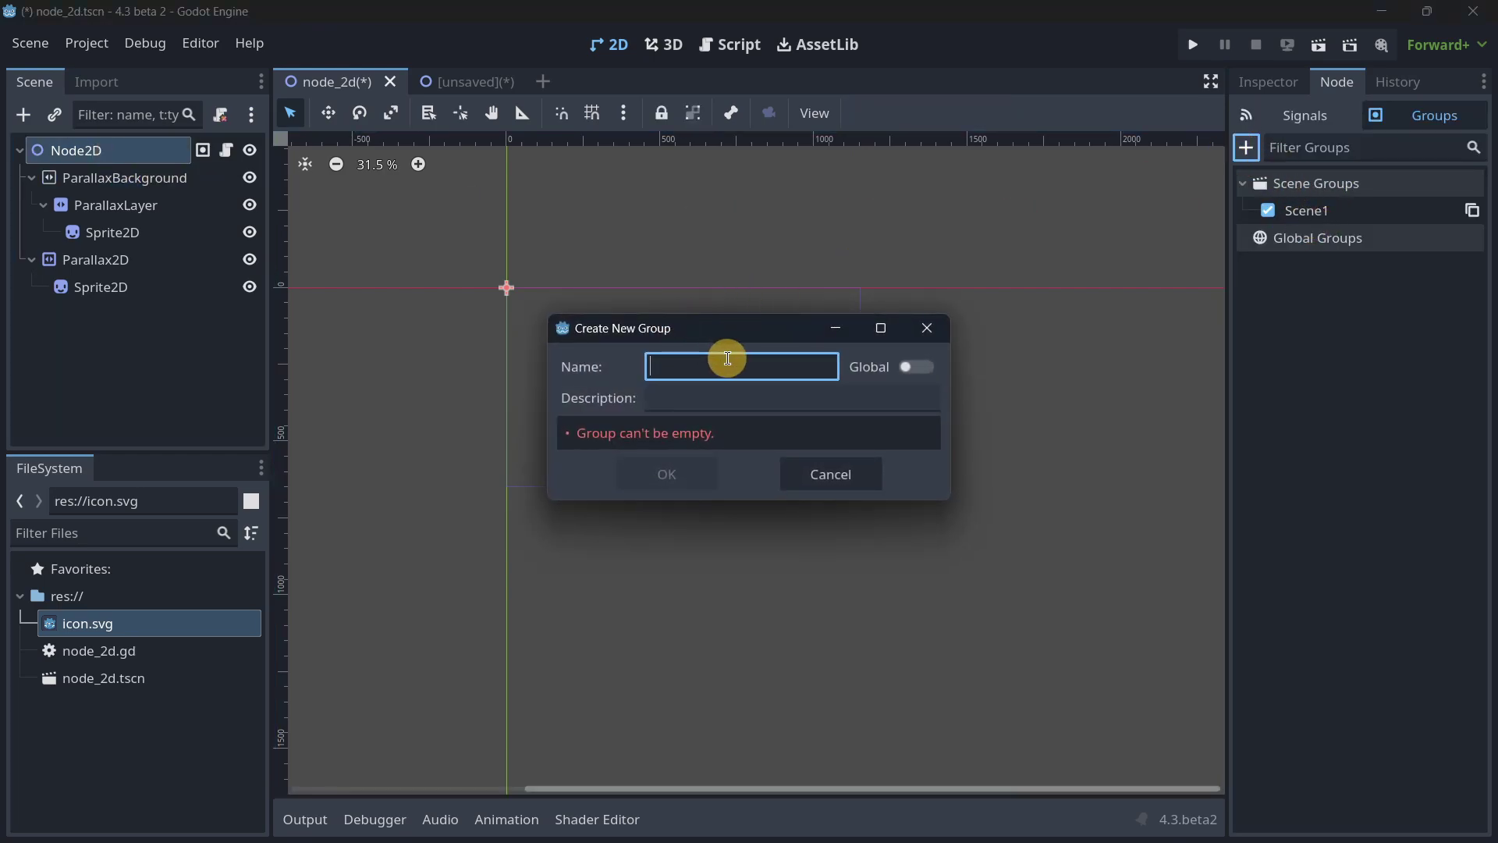
{"action": "type", "text": "Global"}
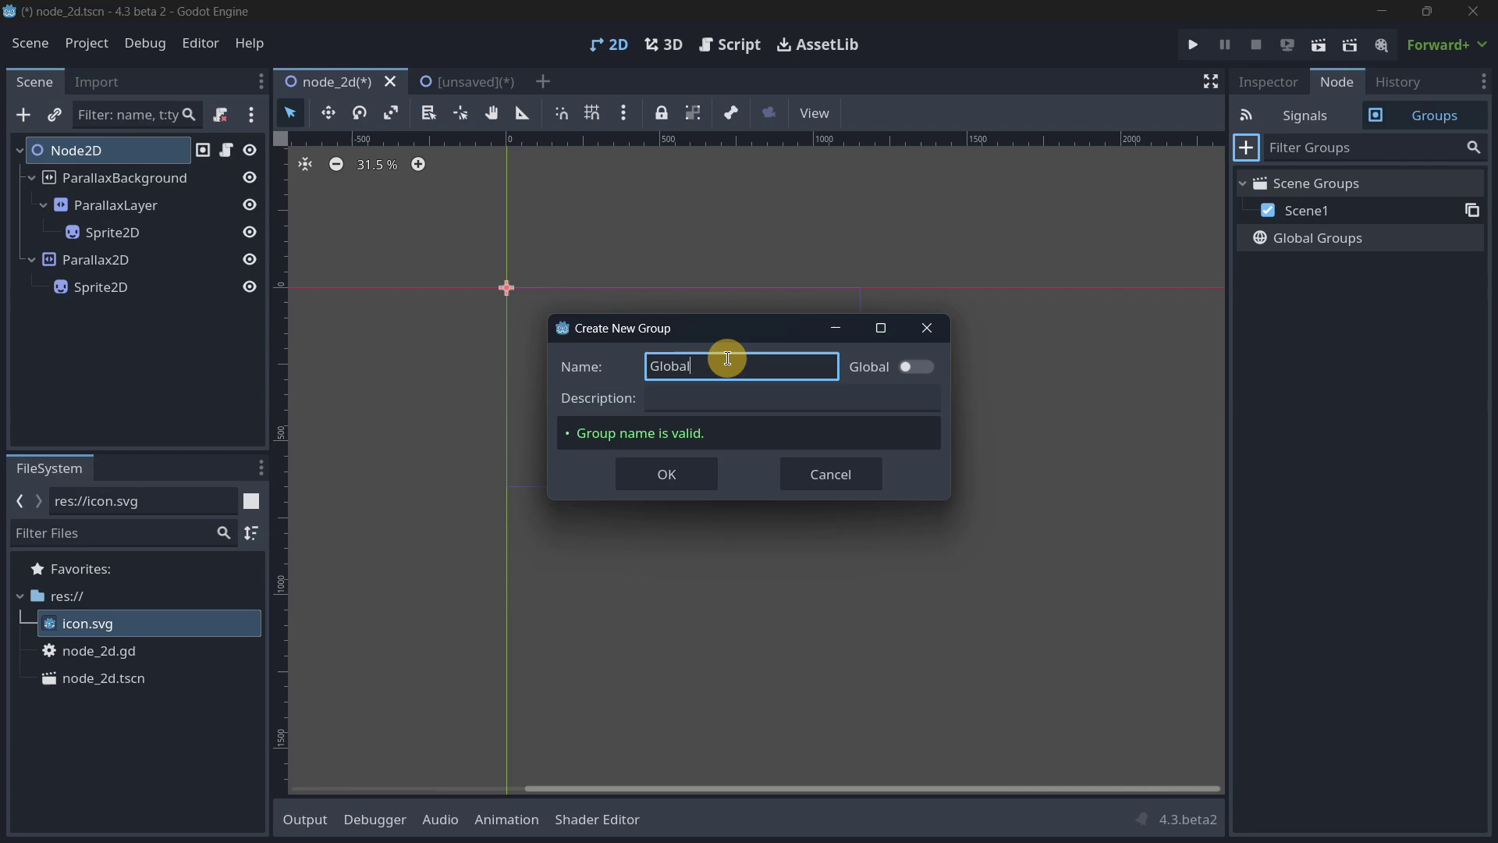
{"action": "left_click", "coordinate": [924, 376]}
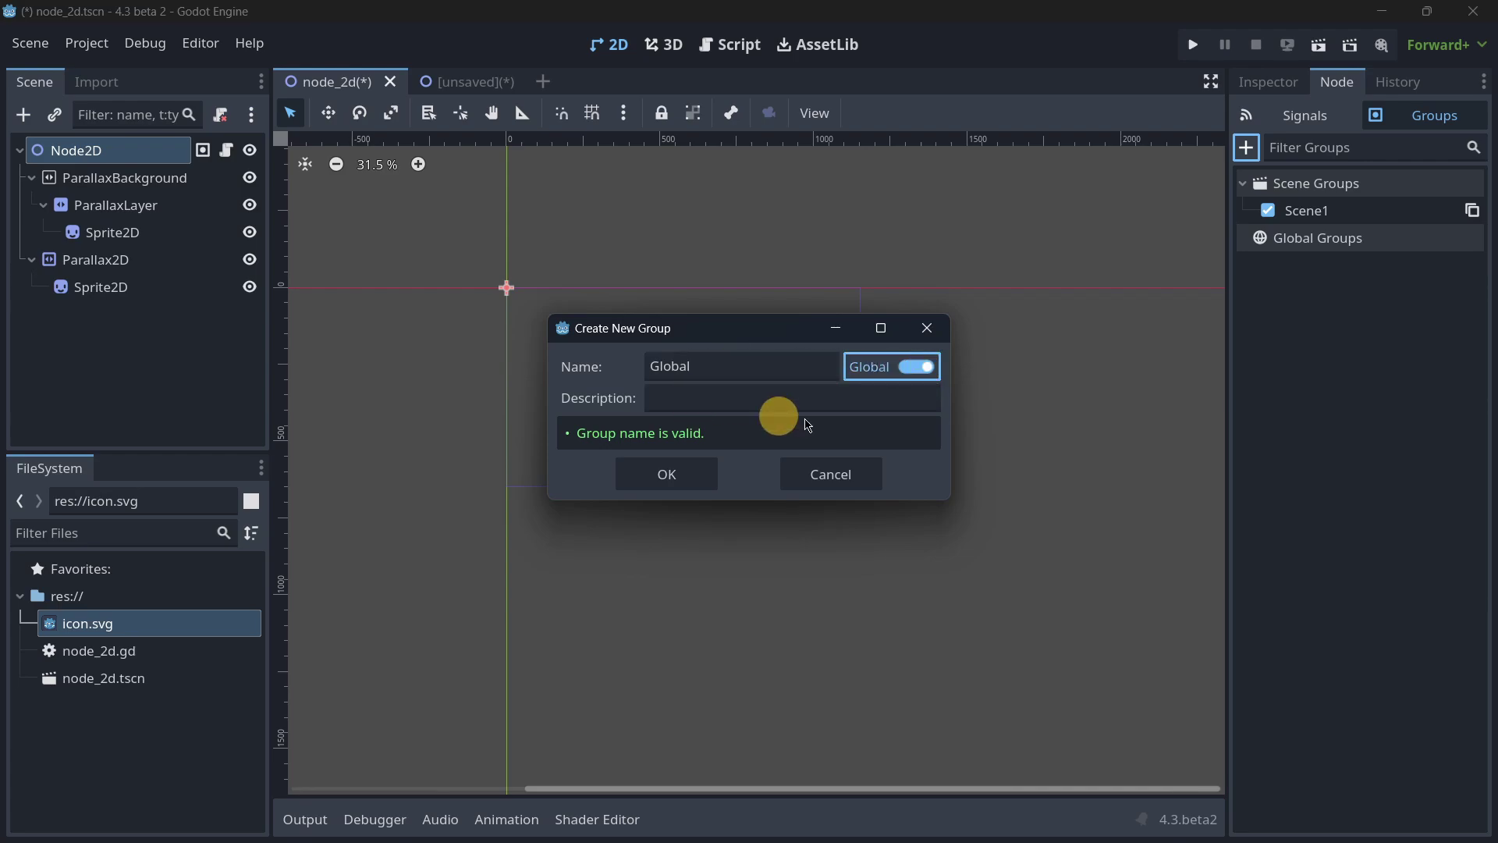
{"action": "left_click", "coordinate": [921, 367]}
{"action": "left_click", "coordinate": [911, 369]}
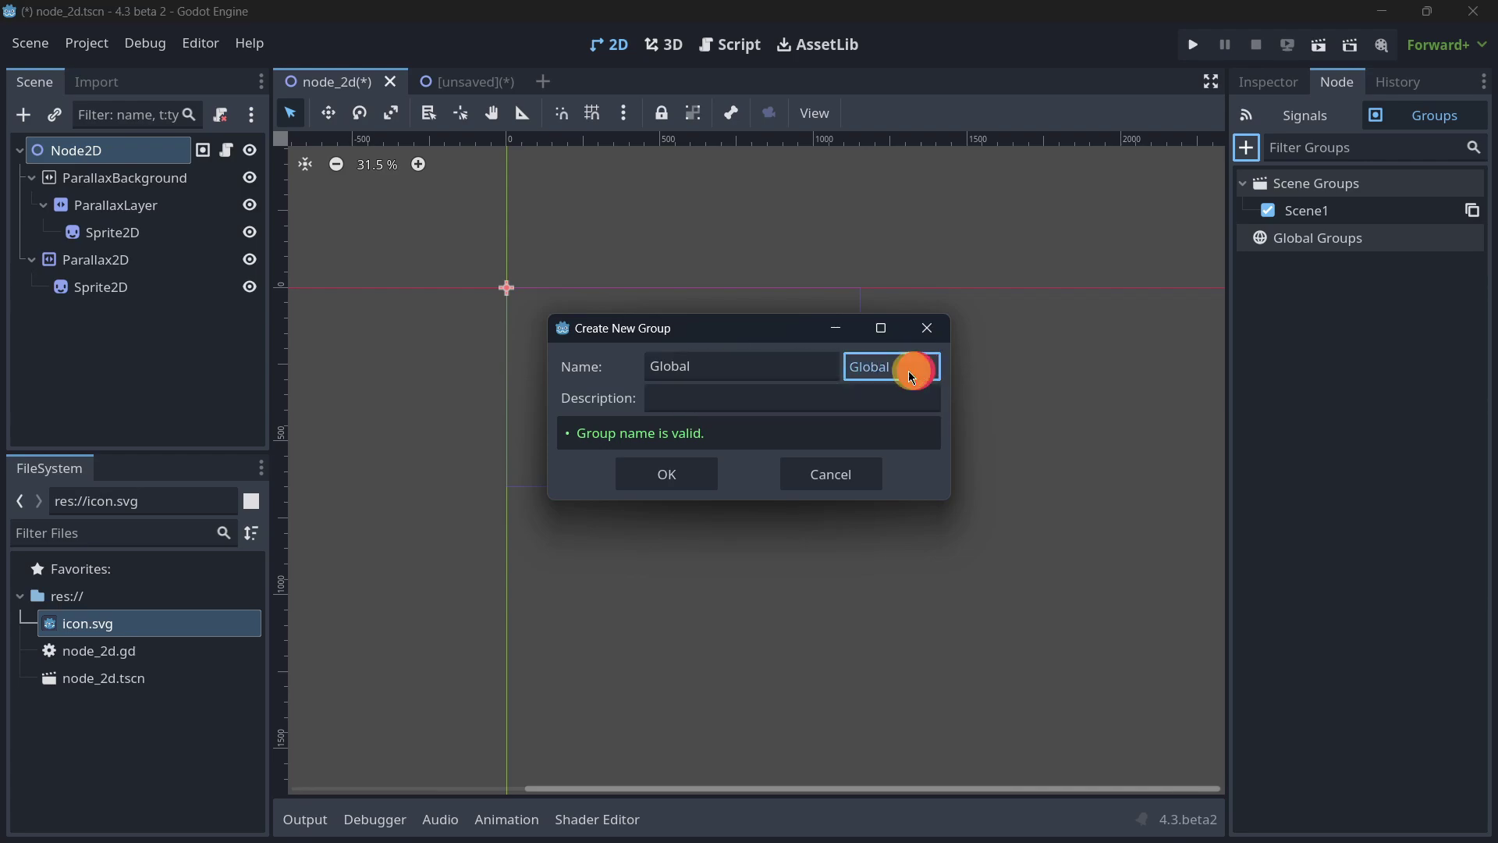
{"action": "left_click", "coordinate": [710, 406]}
{"action": "type", "text": "This is"}
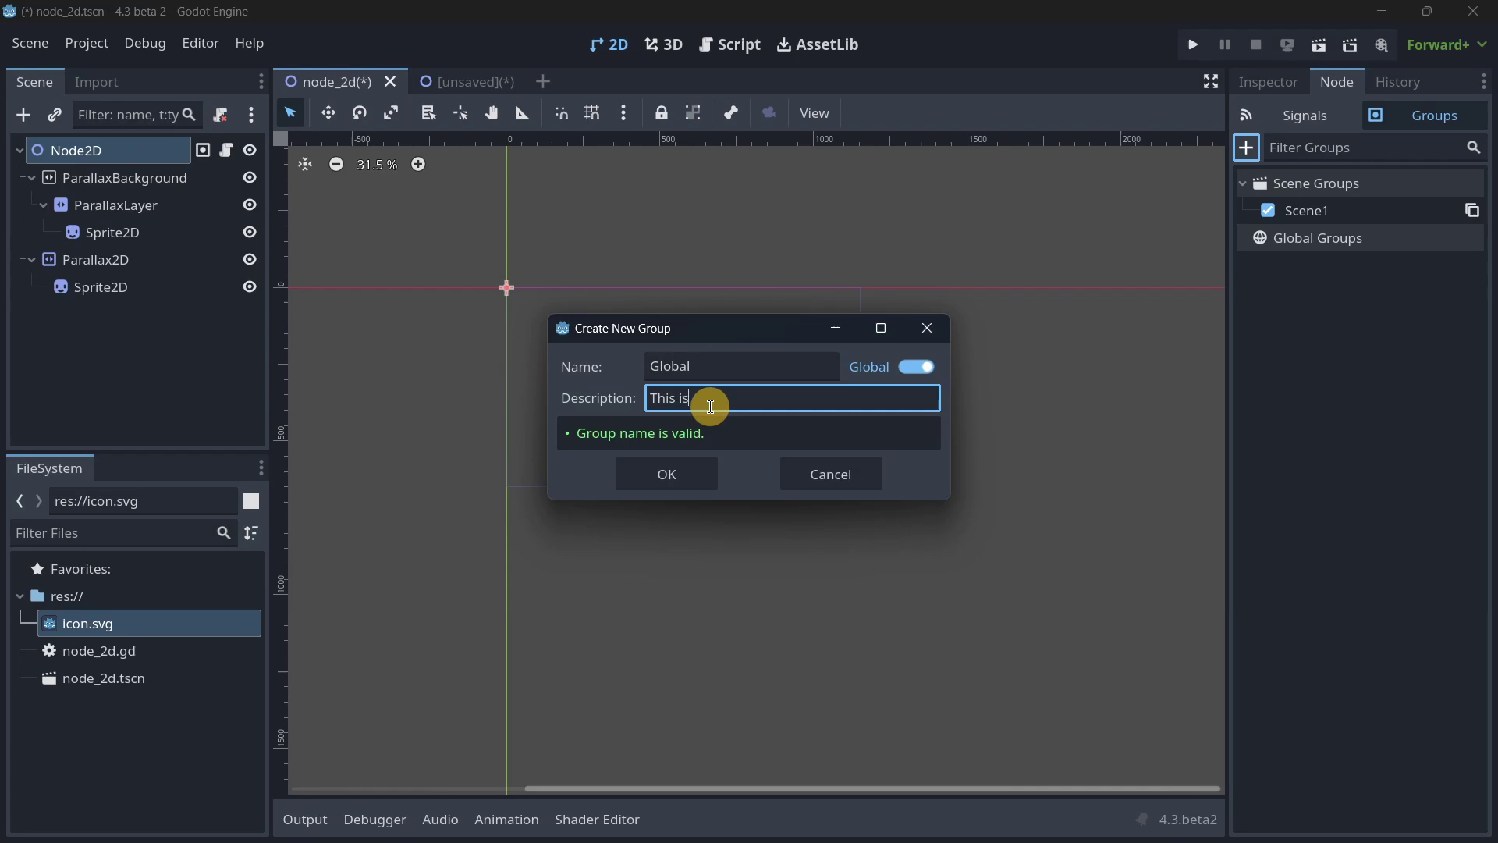
{"action": "type", "text": " Global"}
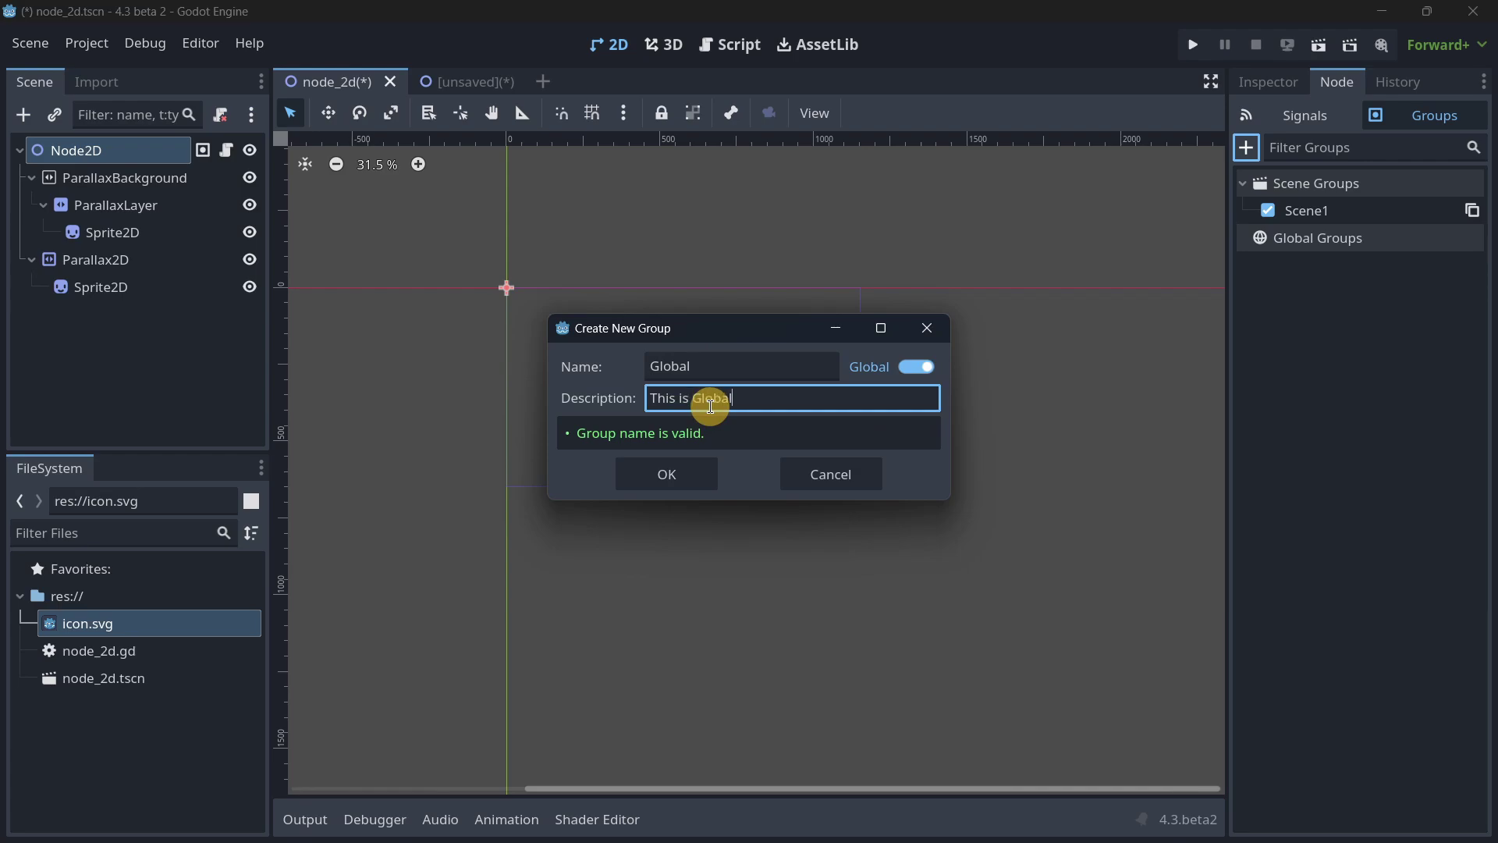
{"action": "left_click", "coordinate": [660, 472]}
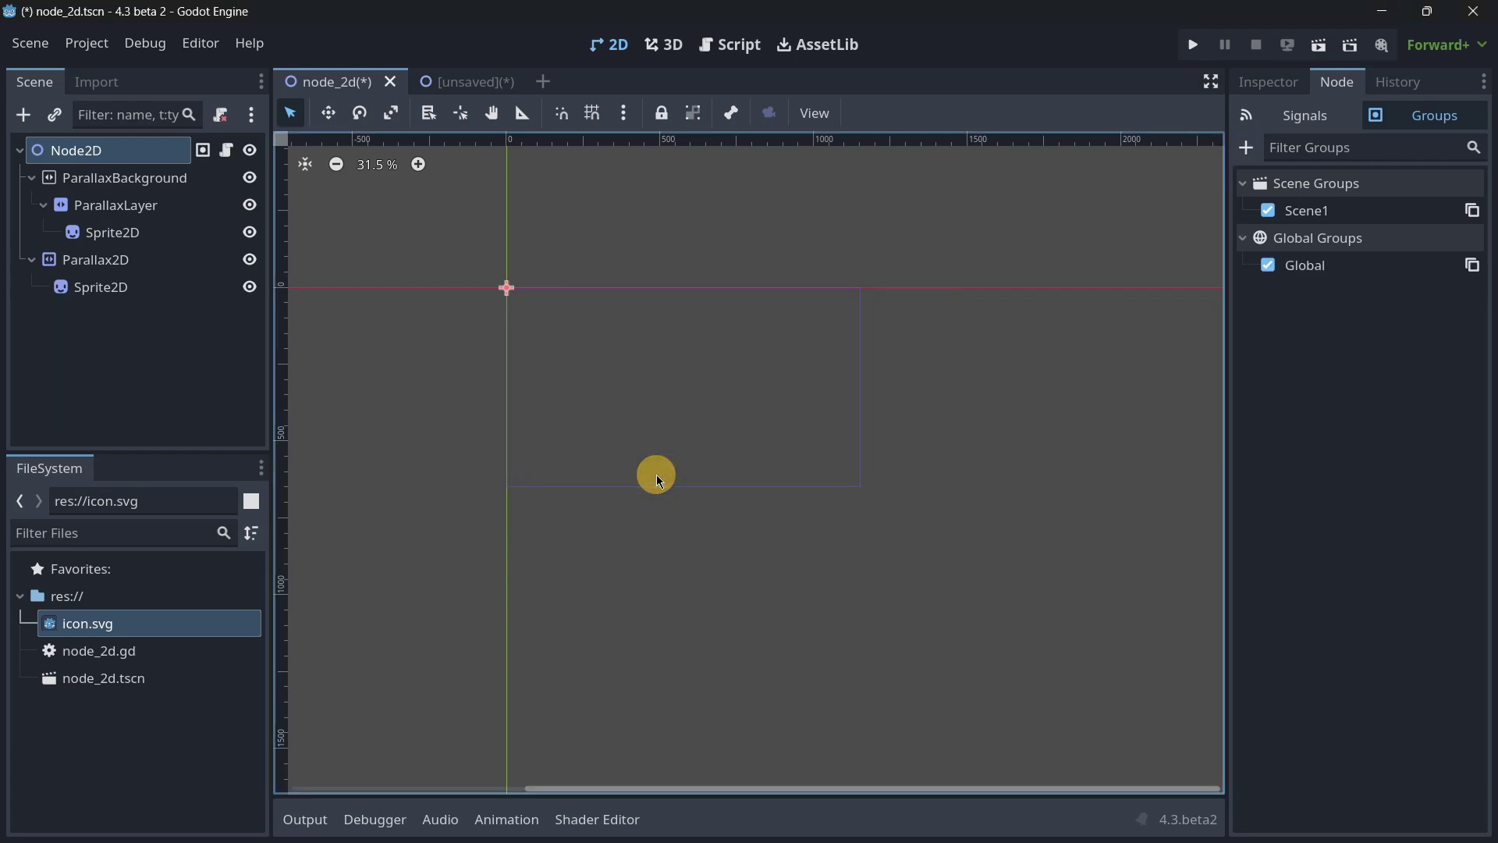
{"action": "left_click", "coordinate": [446, 82]}
Step: Check the Global group for the unsaved scene's root node
{"action": "left_click", "coordinate": [1272, 242]}
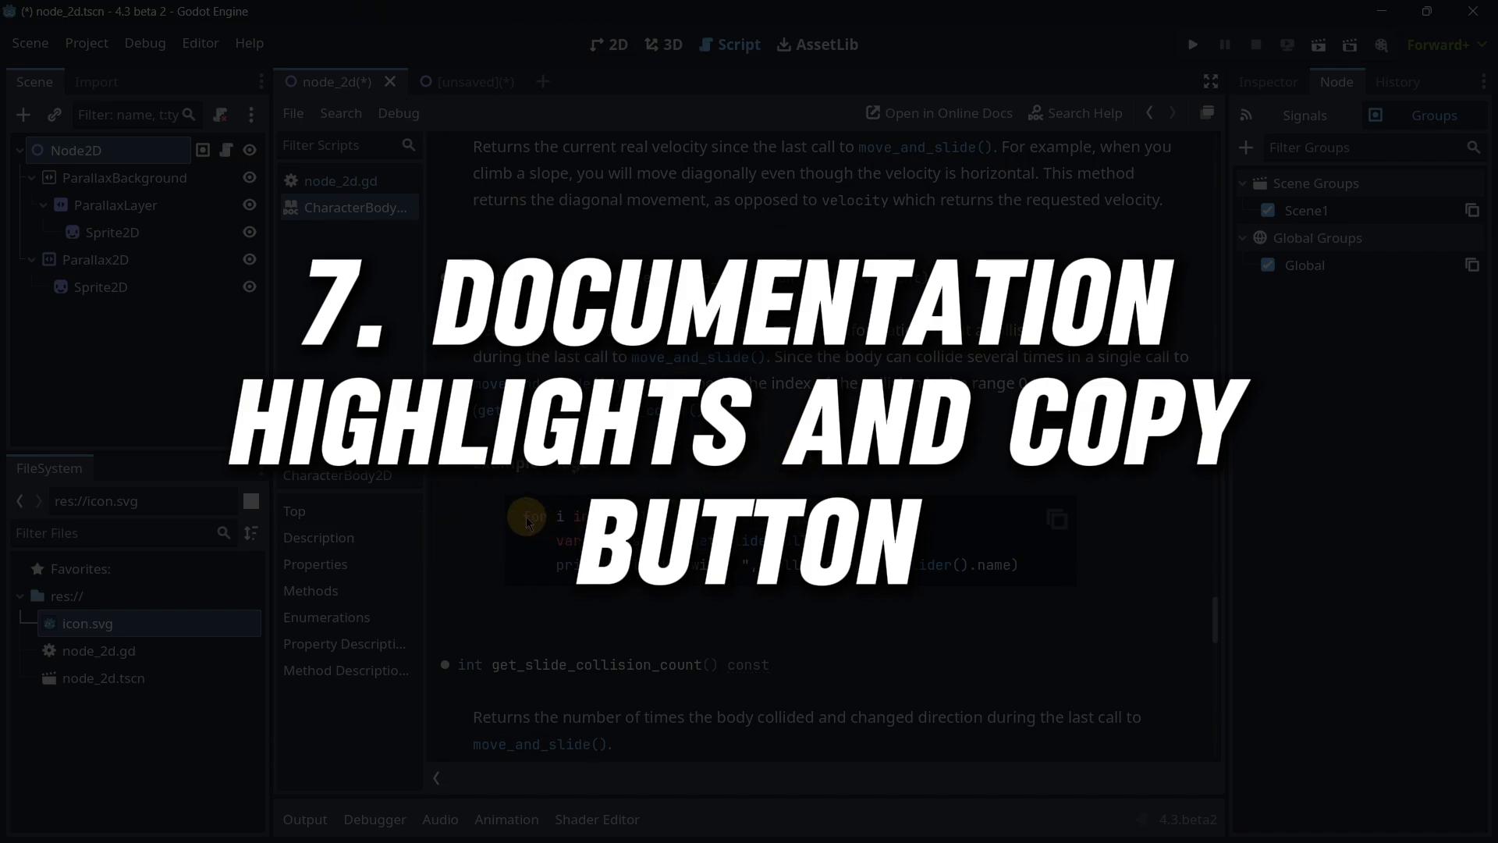
Step: Open node_2d.gd and add a new line, undoing an accidental paste of the group name
{"action": "left_click", "coordinate": [529, 556]}
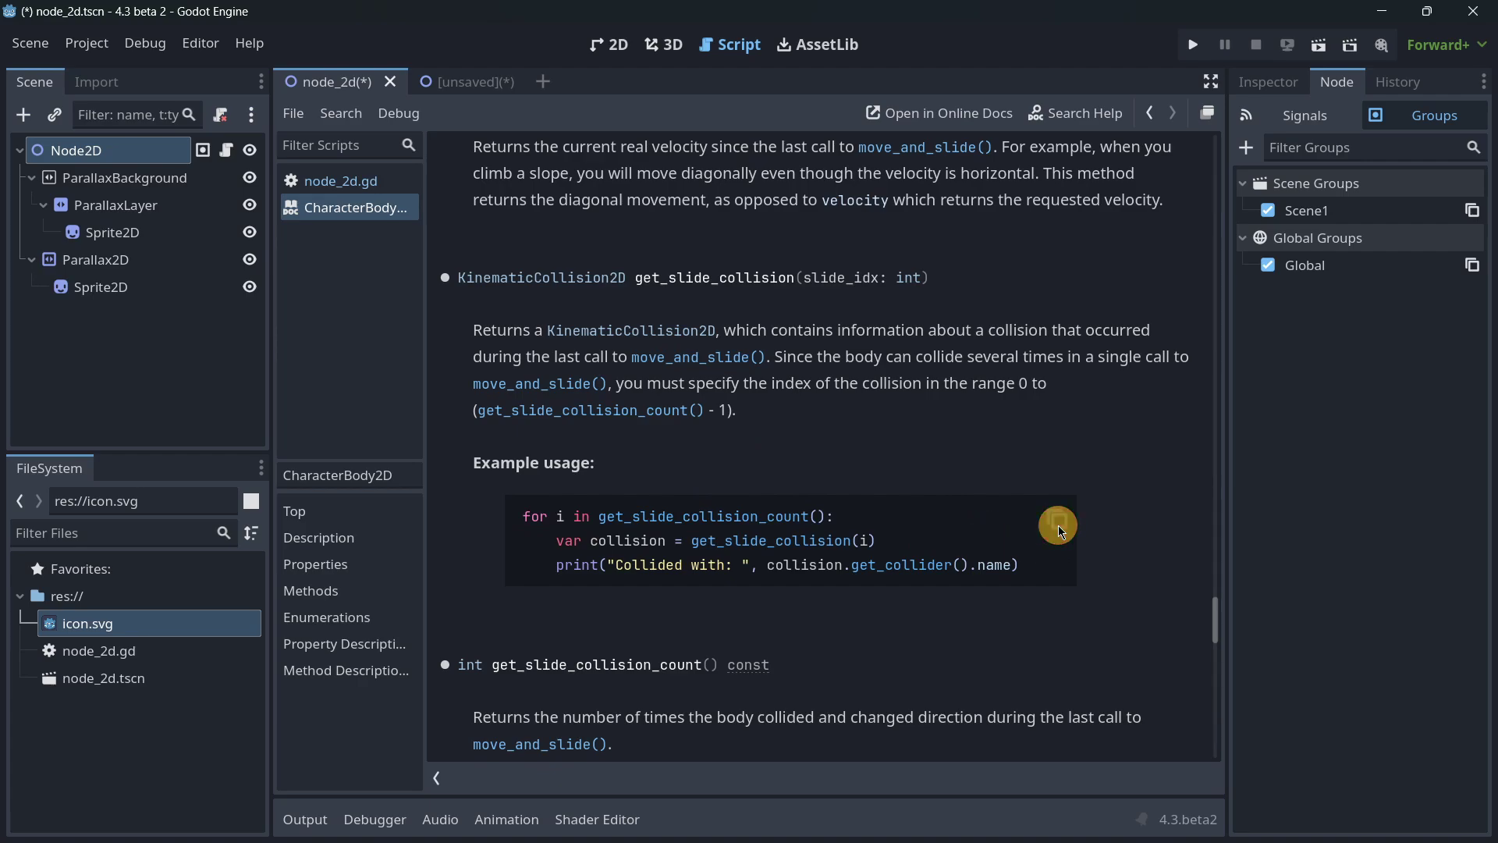
{"action": "left_click", "coordinate": [328, 178]}
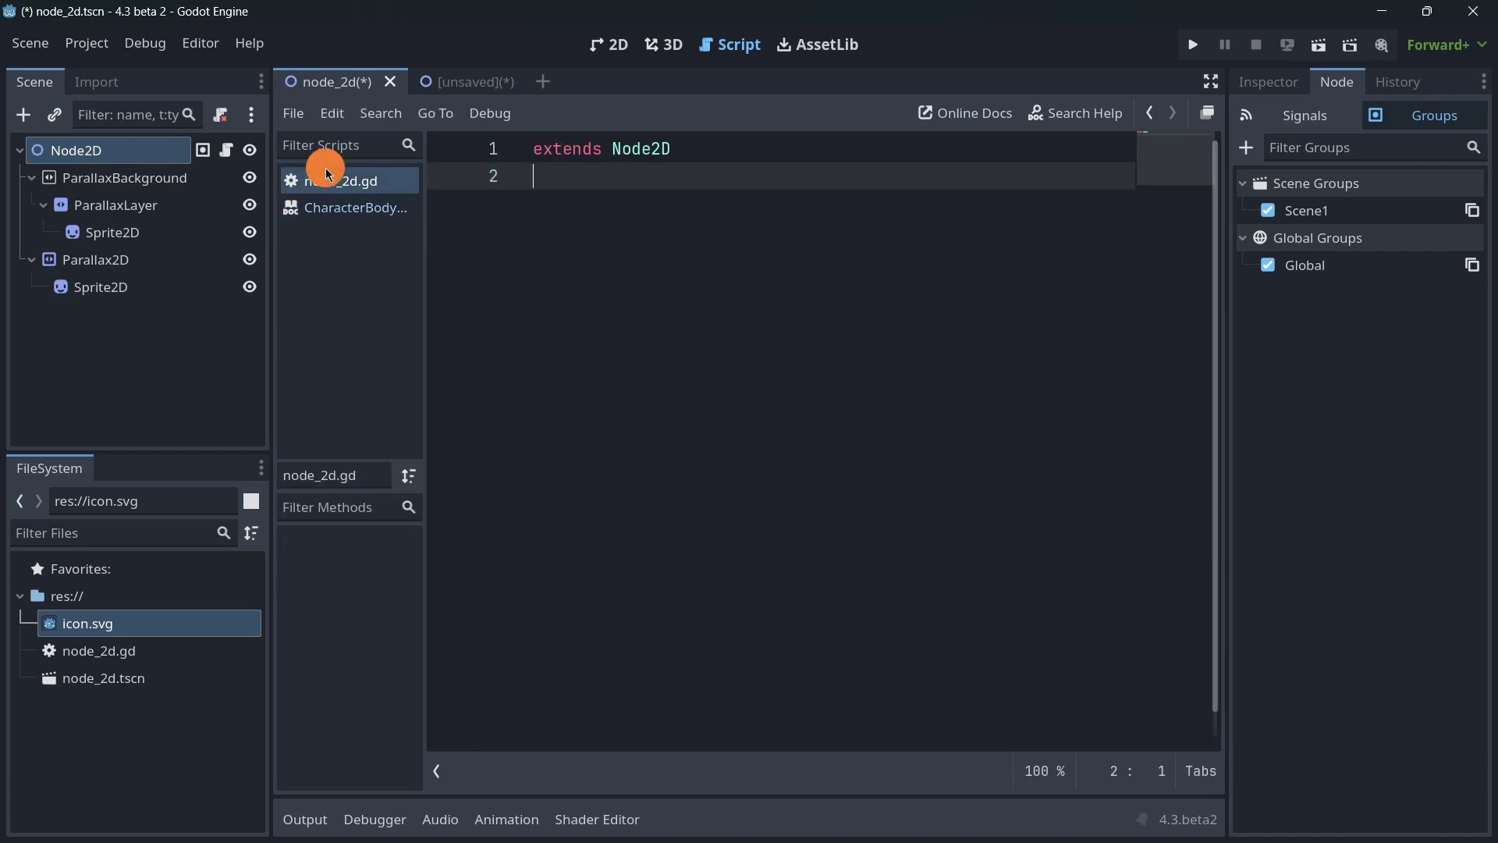
{"action": "key", "text": "Return"}
{"action": "key", "text": "ctrl+v"}
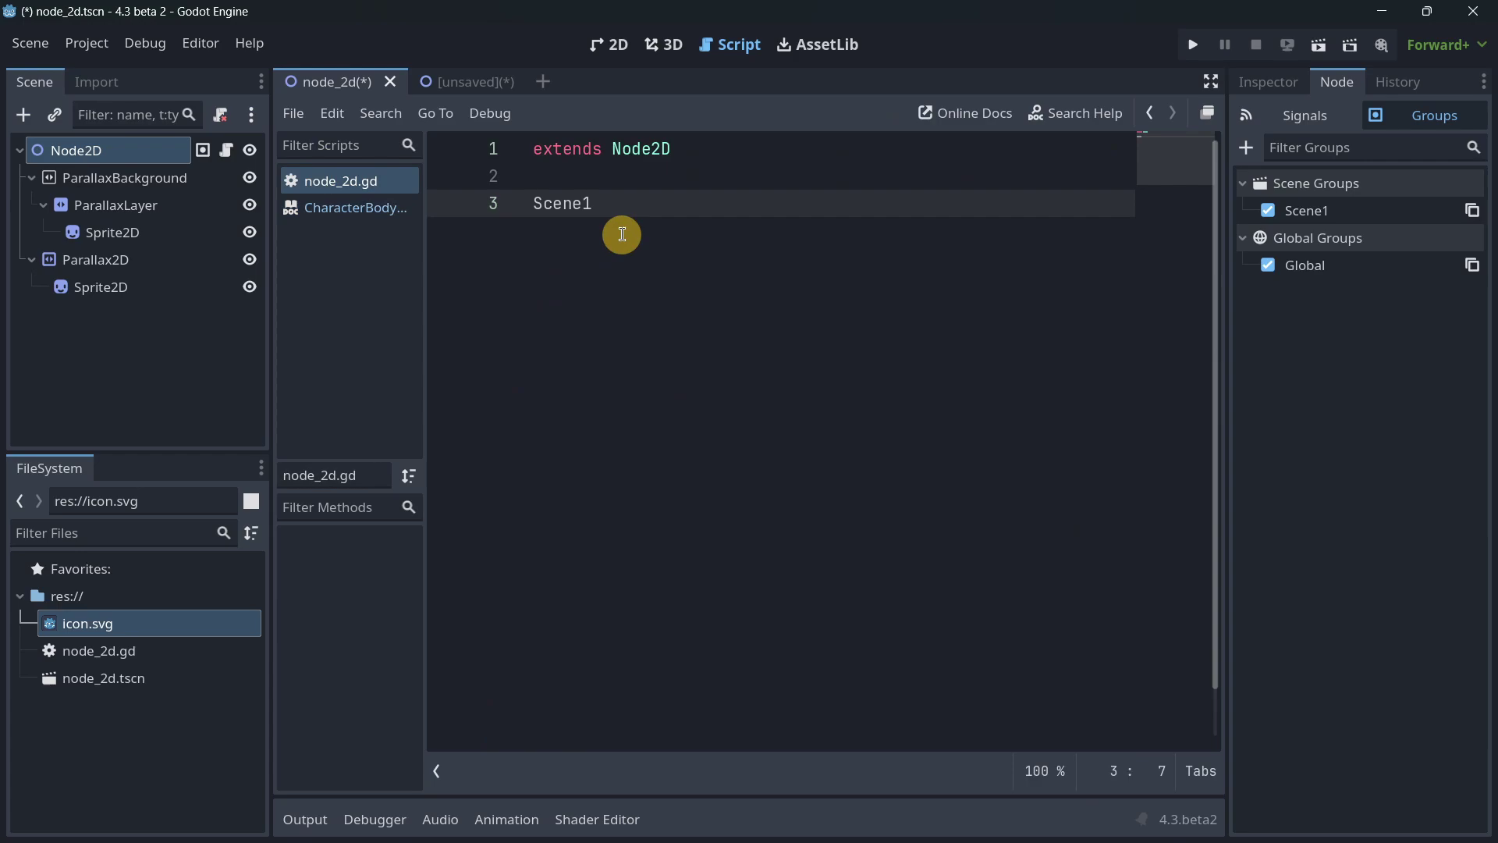
{"action": "key", "text": "ctrl+z"}
Step: Copy the example loop from the CharacterBody2D docs and paste it into node_2d.gd at line 3
{"action": "left_click", "coordinate": [355, 207]}
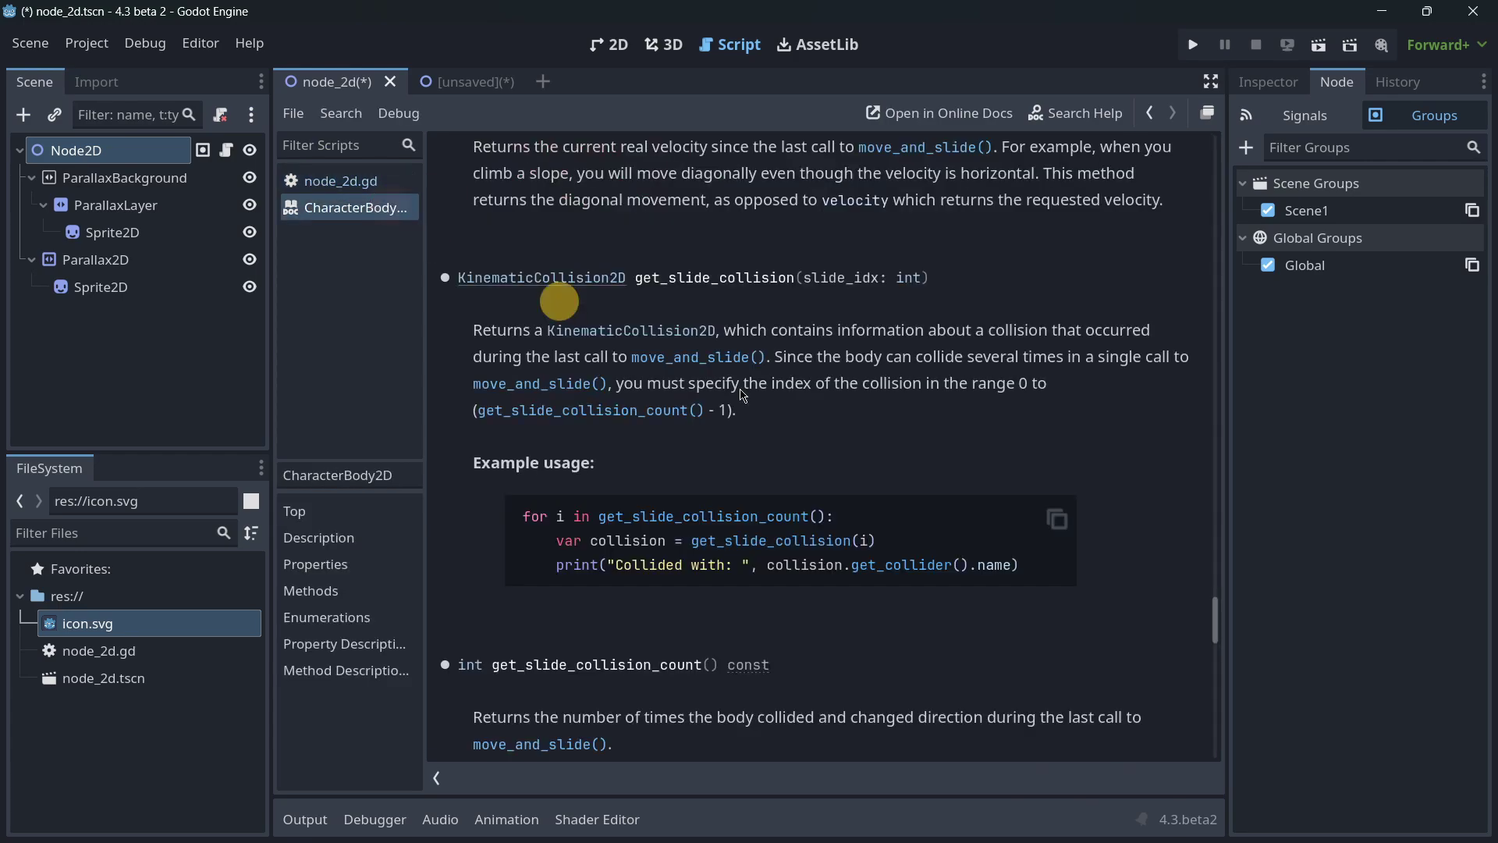
{"action": "left_click", "coordinate": [1055, 525]}
{"action": "left_click", "coordinate": [328, 181]}
{"action": "left_click", "coordinate": [548, 252]}
{"action": "key", "text": "ctrl+v"}
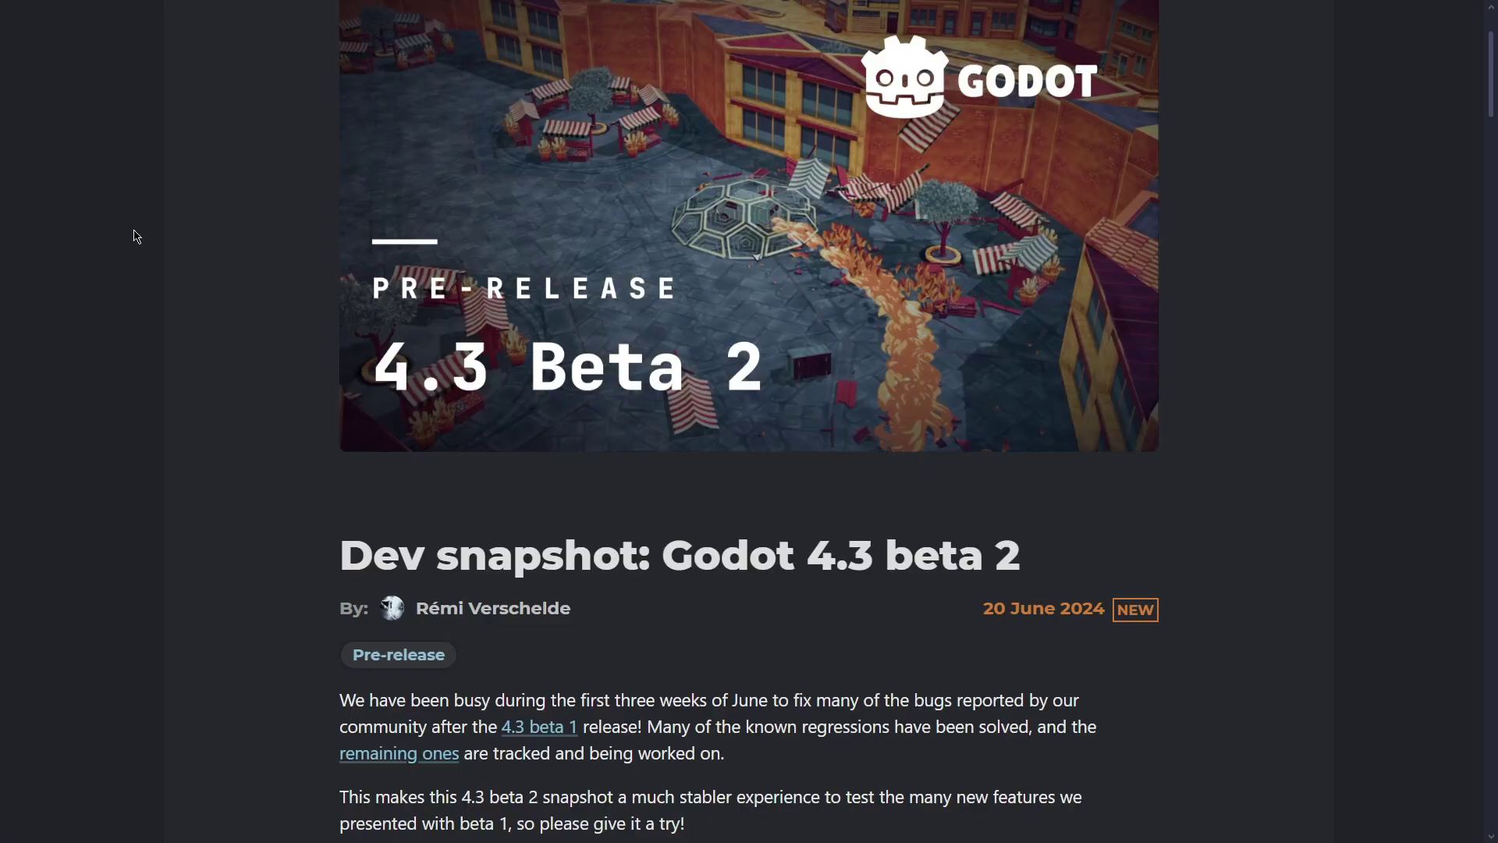
Step: Autoscroll the 'Dev snapshot: Godot 4.3 beta 2' blog post down to its bullet list of changes
{"action": "middle_click", "coordinate": [136, 260]}
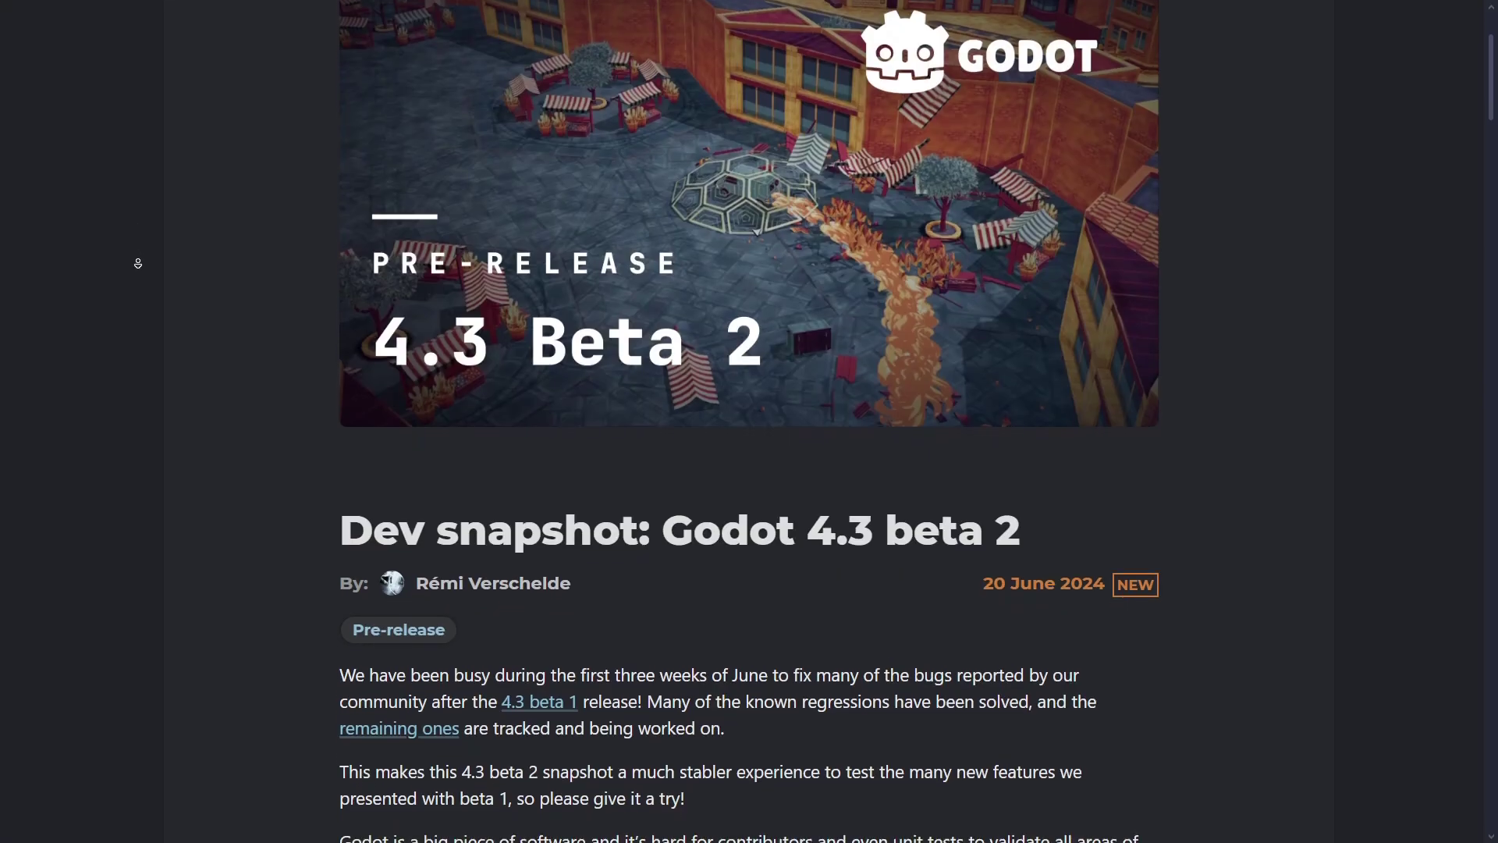